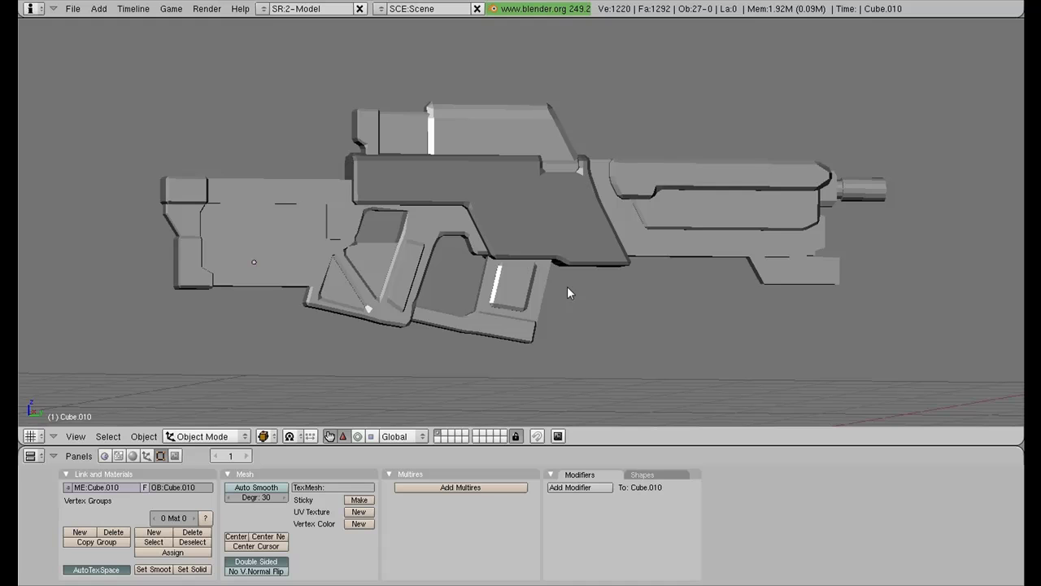
# Inspect the rifle model from several angles and set the 3D view to the side view
pyautogui.moveTo(569, 293); pyautogui.dragTo(422, 255, button='middle')
pyautogui.scroll(-2, 421, 255)
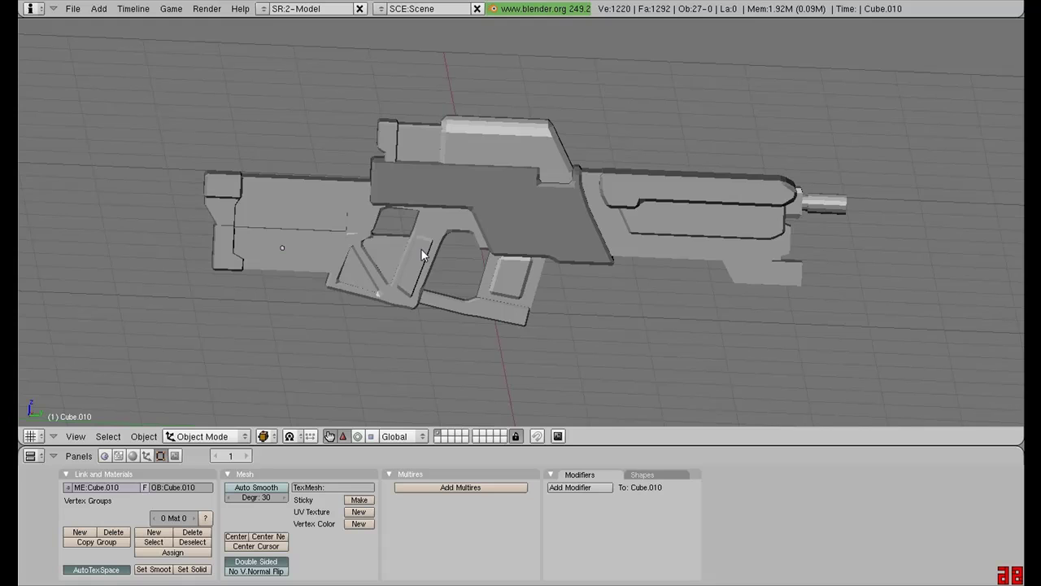
pyautogui.scroll(-2, 486, 264)
pyautogui.moveTo(486, 265)
pyautogui.mouseDown(button='middle')
pyautogui.moveTo(496, 262)
pyautogui.moveTo(489, 241)
pyautogui.moveTo(484, 262)
pyautogui.mouseUp(button='middle')
pyautogui.scroll(3, 496, 262)
pyautogui.scroll(-3, 486, 269)
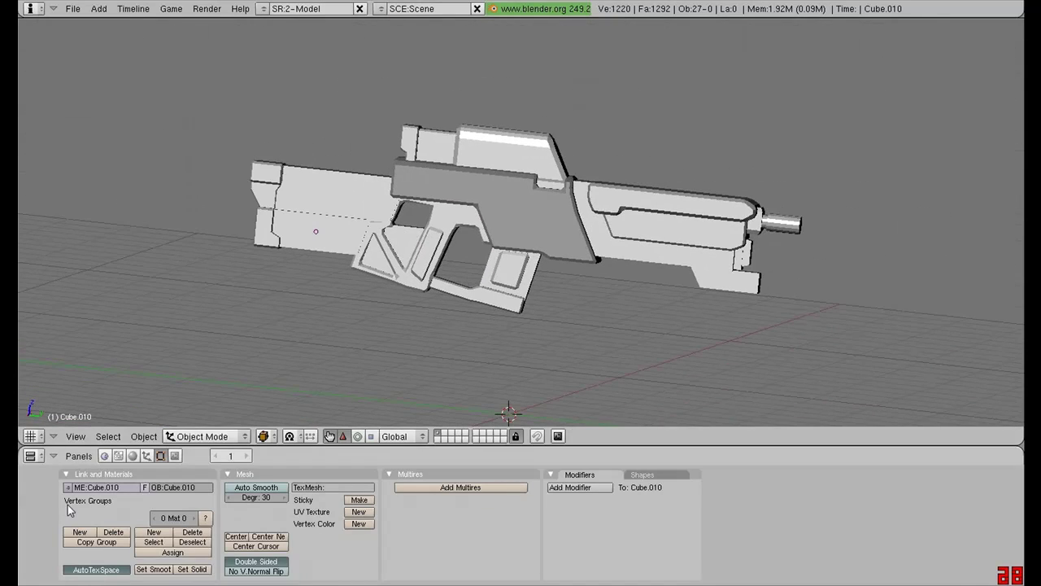
pyautogui.click(73, 437)
pyautogui.click(91, 291)
pyautogui.scroll(-1, 710, 193)
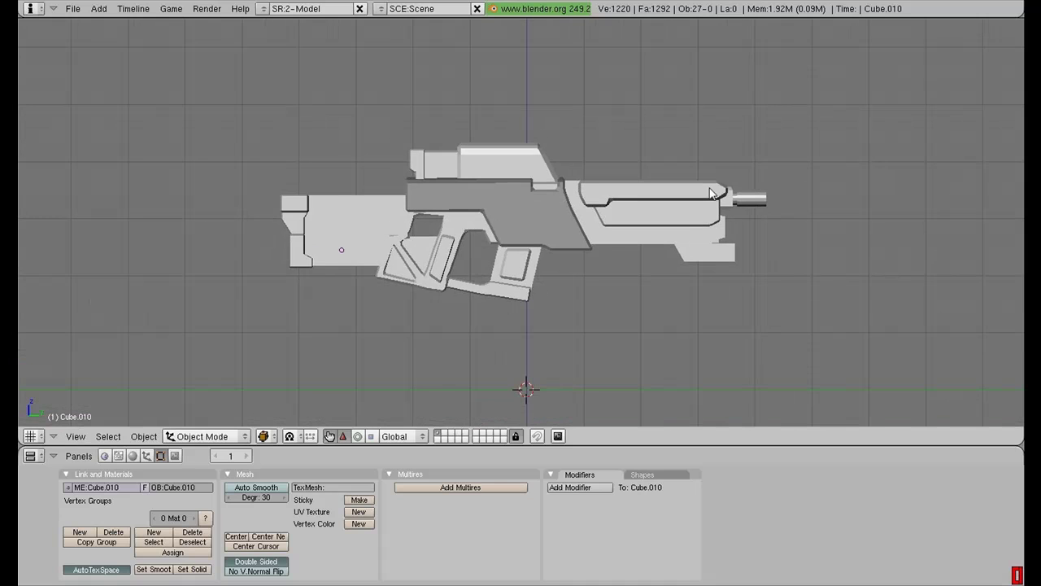
pyautogui.scroll(2, 710, 193)
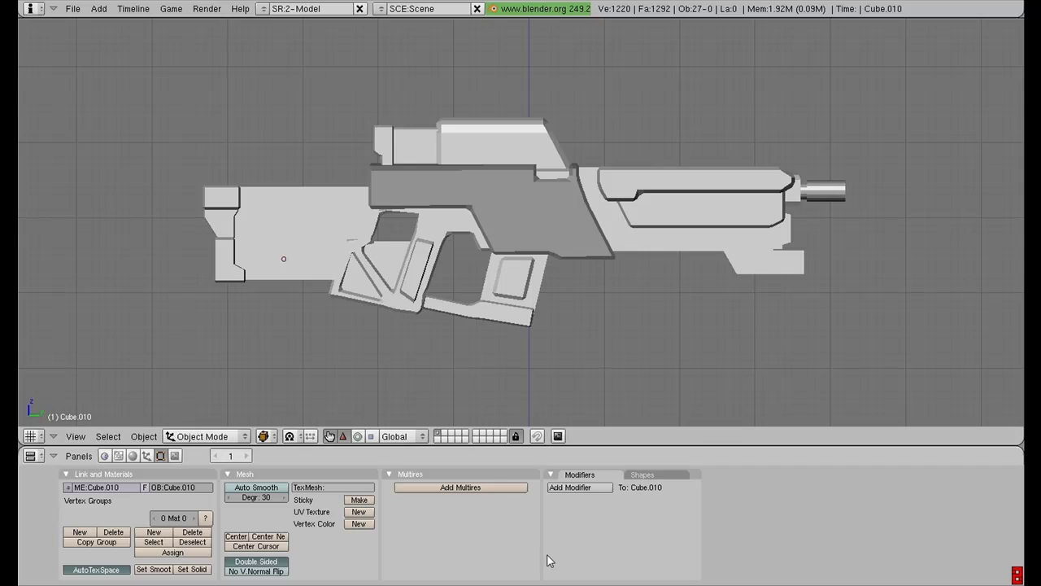
# Split the 3D view vertically and turn the new area into a UV/Image Editor
pyautogui.rightClick(575, 447)
pyautogui.click(576, 445)
pyautogui.click(573, 441)
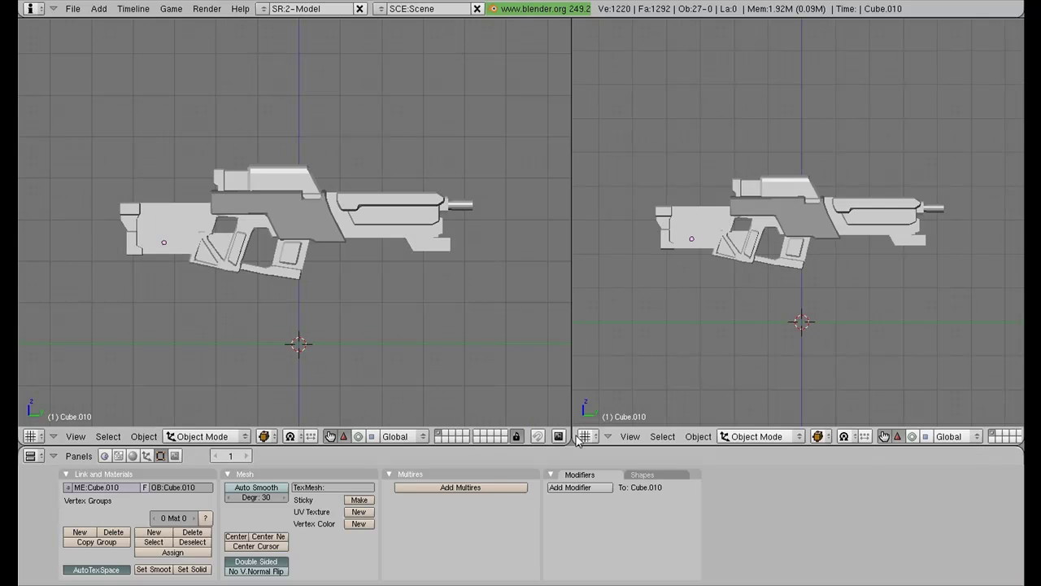
pyautogui.click(584, 436)
pyautogui.click(615, 364)
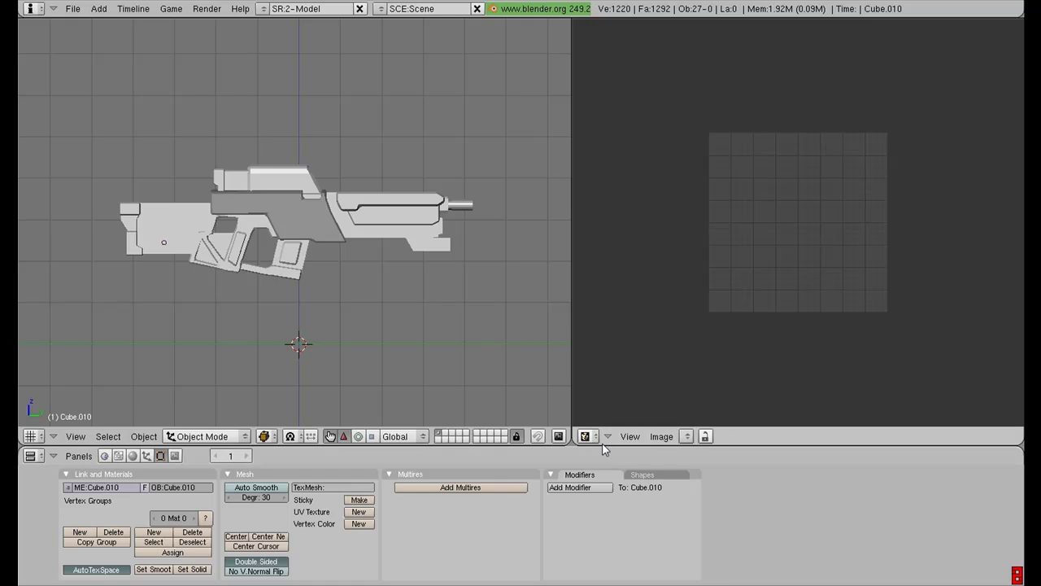
# Load the ARAR.jpg reference image into the UV/Image Editor and fit it to the area
pyautogui.click(686, 436)
pyautogui.click(686, 423)
pyautogui.press('Home')
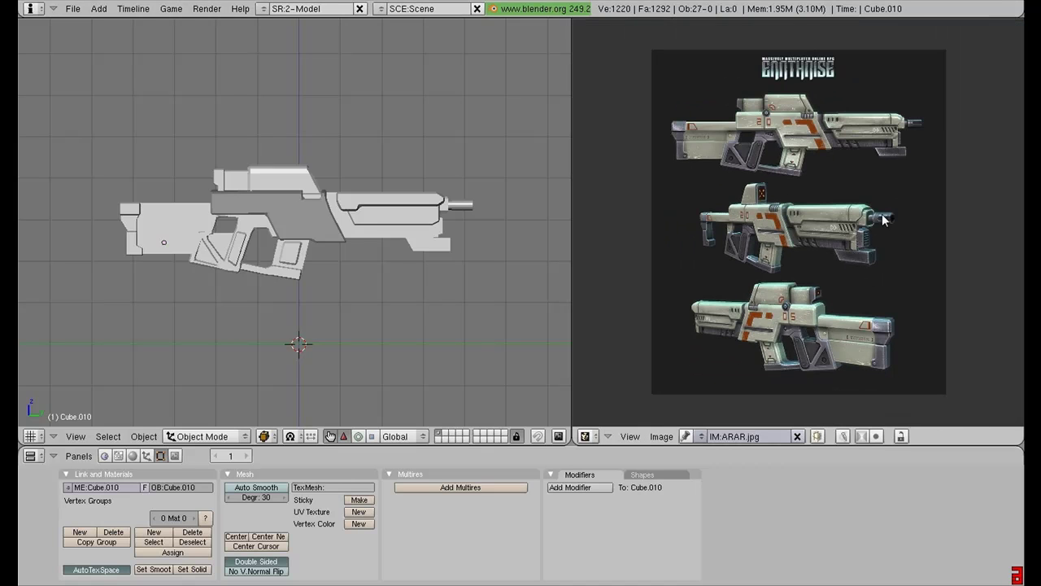
# Unwrap all faces of the rifle's central body by projecting them from the side view
pyautogui.scroll(4, 242, 237)
pyautogui.rightClick(279, 140)
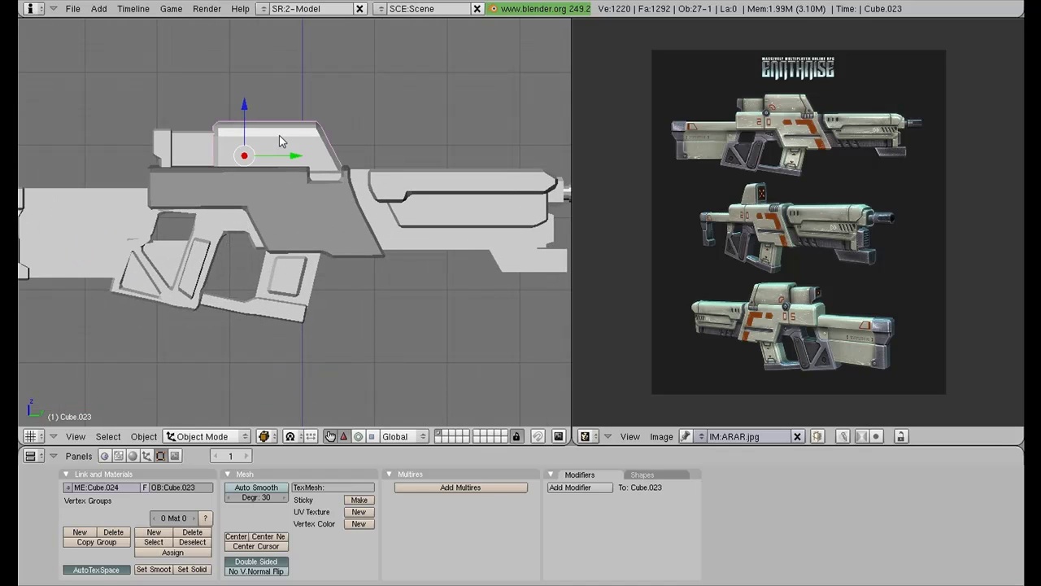
pyautogui.scroll(-1, 371, 214)
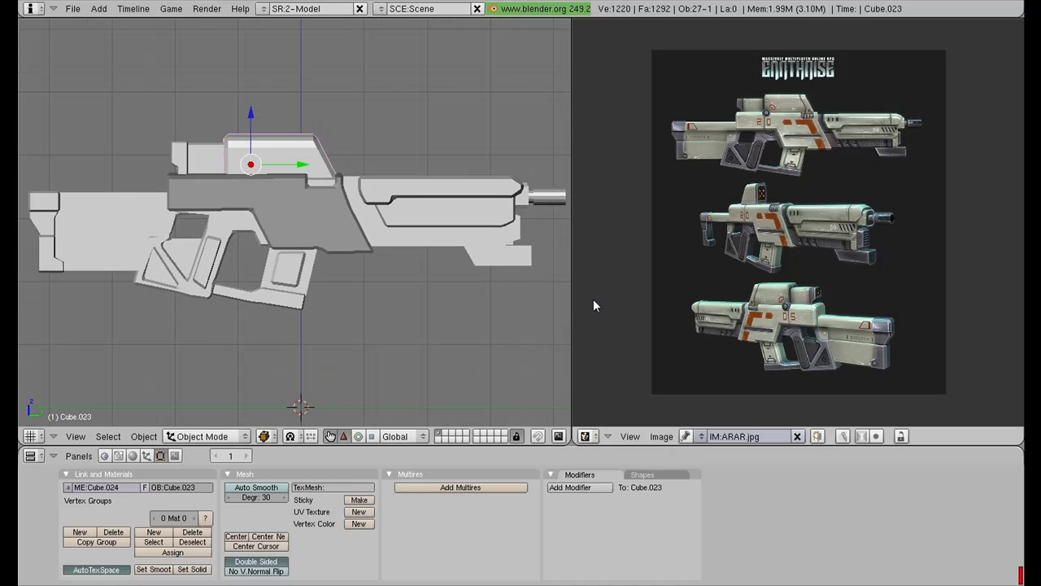
pyautogui.scroll(3, 593, 299)
pyautogui.moveTo(809, 127); pyautogui.dragTo(809, 281, button='middle')
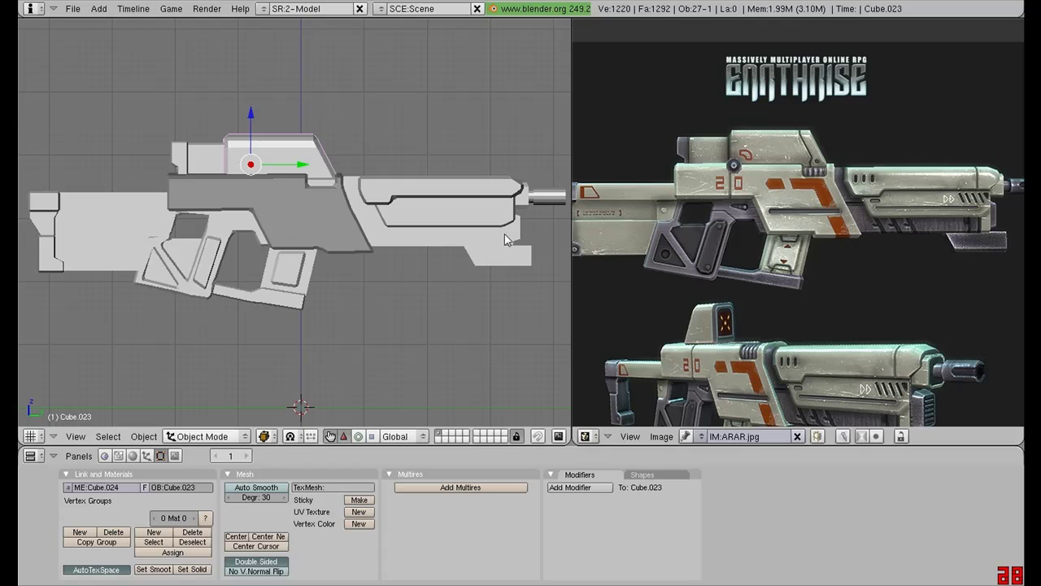
pyautogui.rightClick(282, 218)
pyautogui.press('Tab')
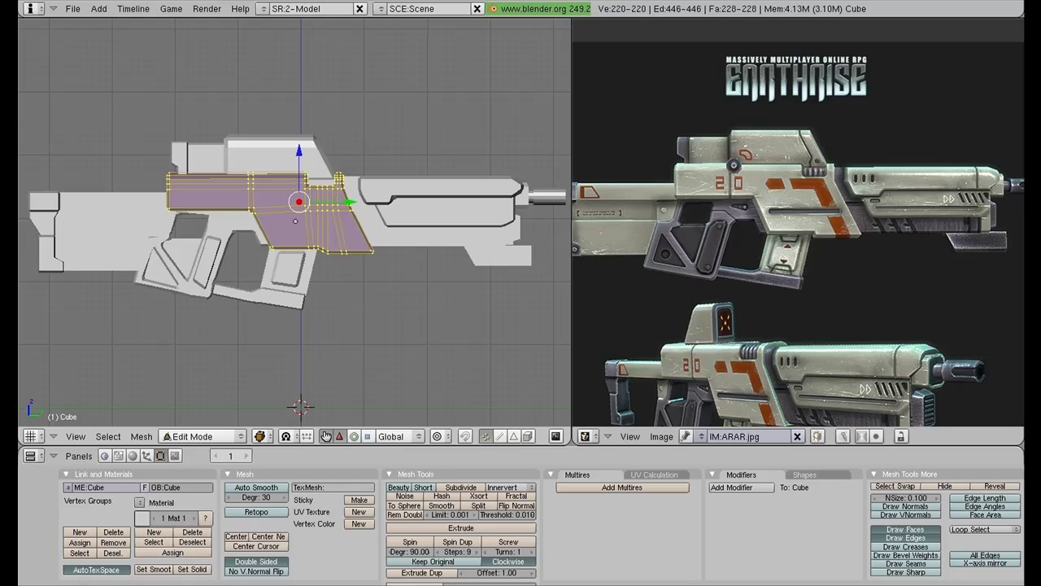
pyautogui.press('u')
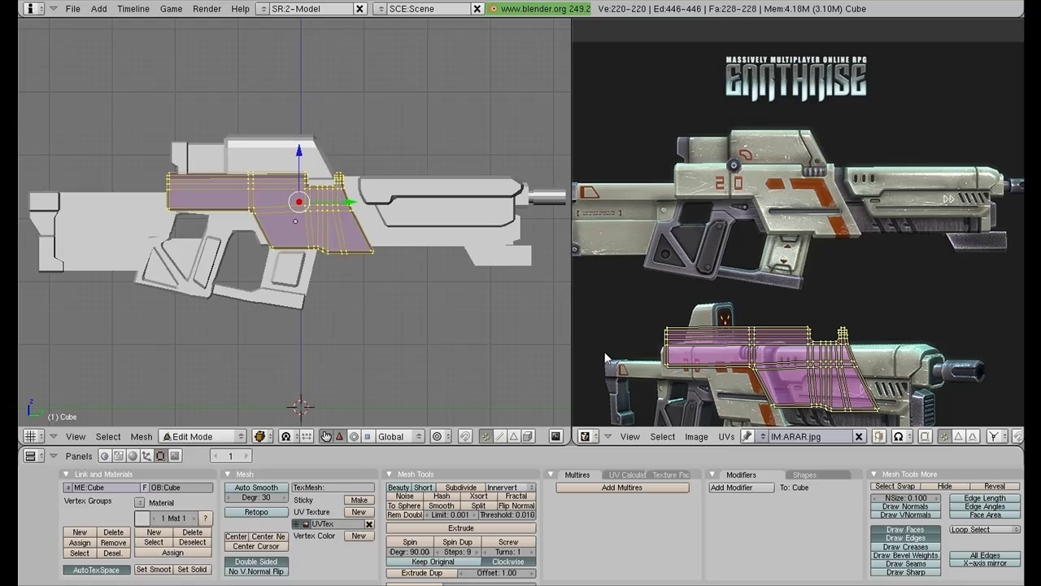
# Move and scale the central body's UV layout onto the matching part of the uppermost rifle in the image
pyautogui.press('g')
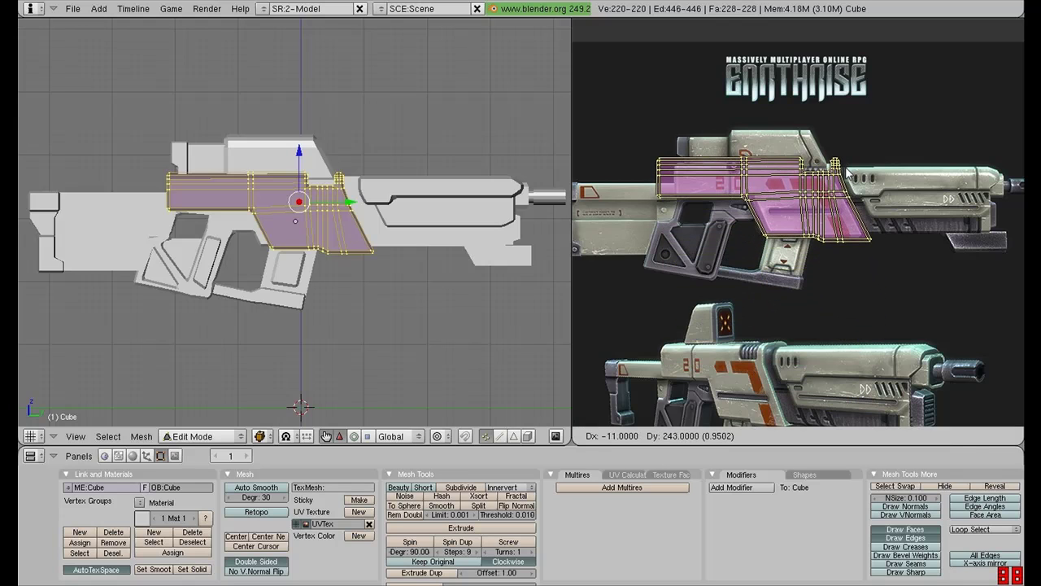
pyautogui.click(849, 173)
pyautogui.press('s')
pyautogui.click(981, 188)
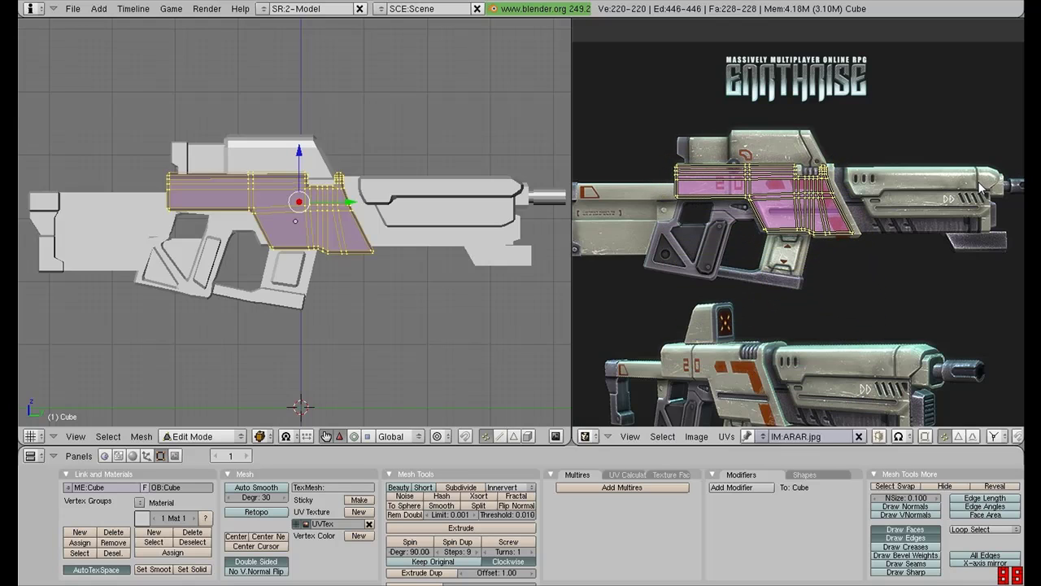
pyautogui.press('g')
pyautogui.click(986, 187)
pyautogui.press('s')
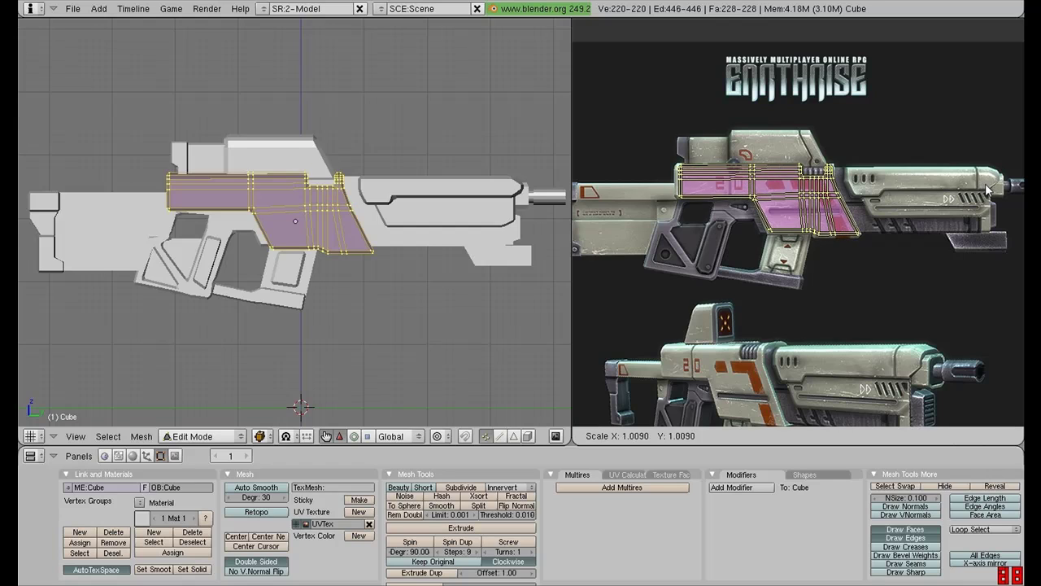
pyautogui.click(990, 186)
pyautogui.press('g')
pyautogui.click(990, 188)
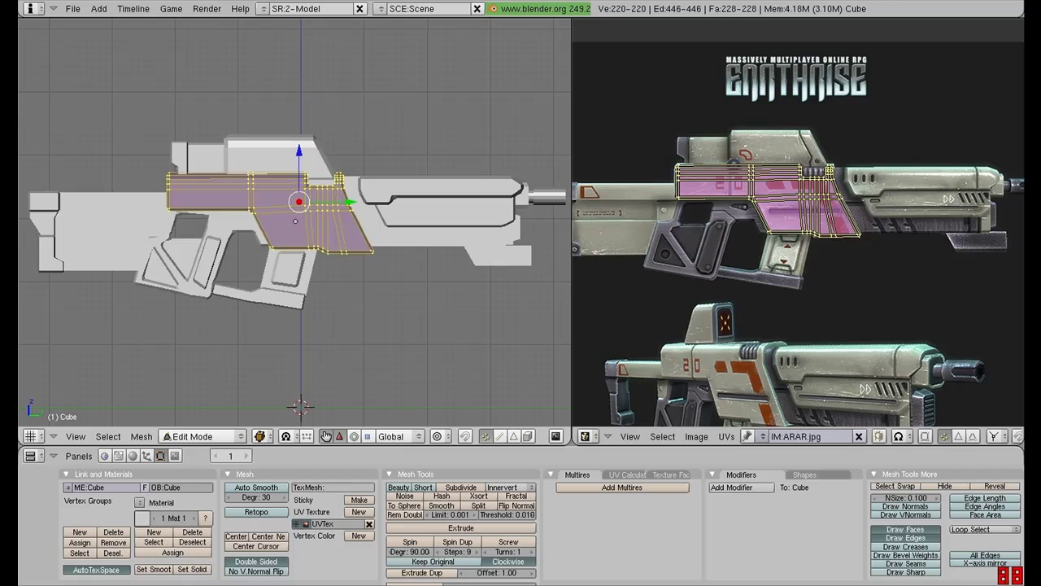
# Unwrap all faces of the upper handguard by projecting them from an angled perspective view
pyautogui.press('Tab')
pyautogui.moveTo(423, 239); pyautogui.dragTo(354, 253, button='middle')
pyautogui.rightClick(379, 240)
pyautogui.scroll(3, 354, 252)
pyautogui.press('Tab')
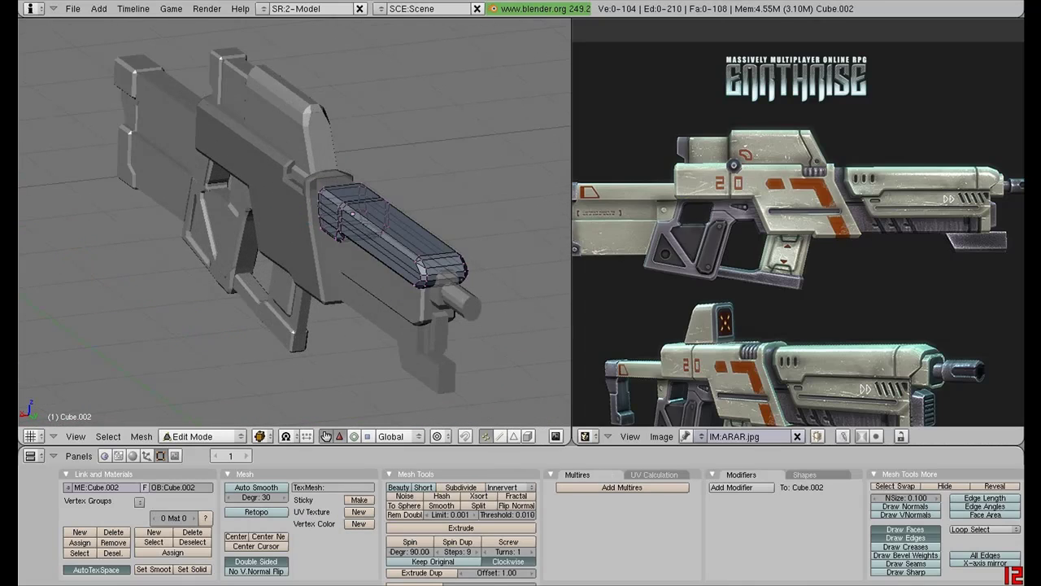
pyautogui.press('a')
pyautogui.press('u')
pyautogui.press('Return')
pyautogui.moveTo(874, 281); pyautogui.dragTo(800, 161, button='middle')
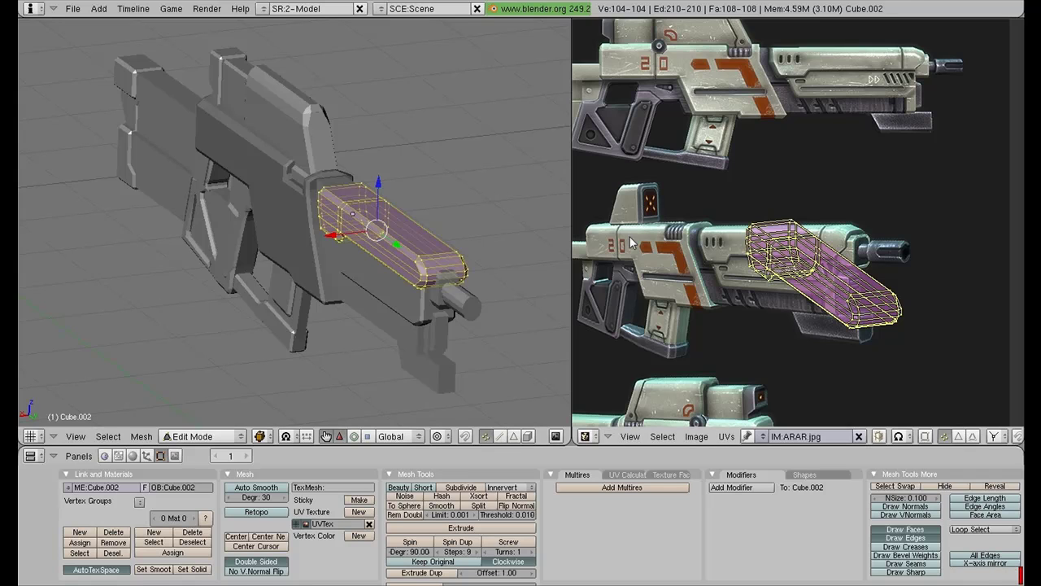
pyautogui.moveTo(423, 269); pyautogui.dragTo(452, 187, button='middle')
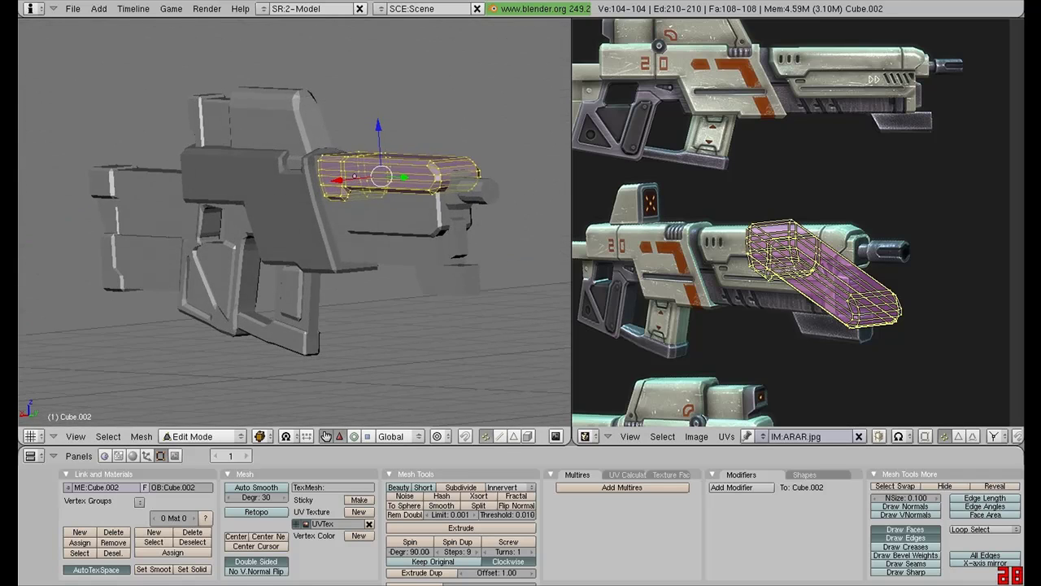
pyautogui.moveTo(113, 268); pyautogui.dragTo(90, 272, button='middle')
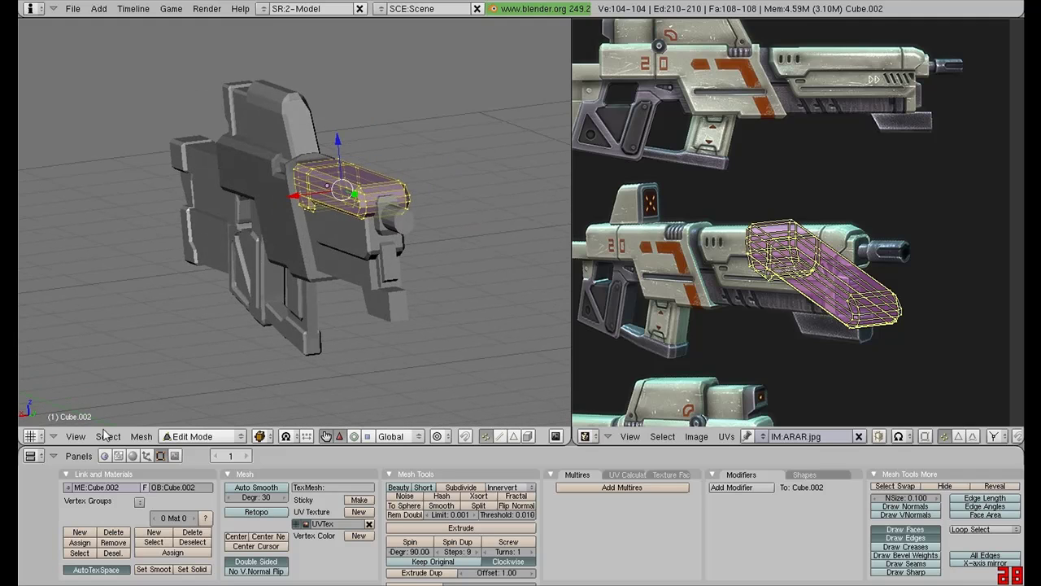
# Return to the orthographic side view, select the central body and show the model with its textures
pyautogui.press('KP_3')
pyautogui.press('Tab')
pyautogui.press('KP_5')
pyautogui.rightClick(346, 199)
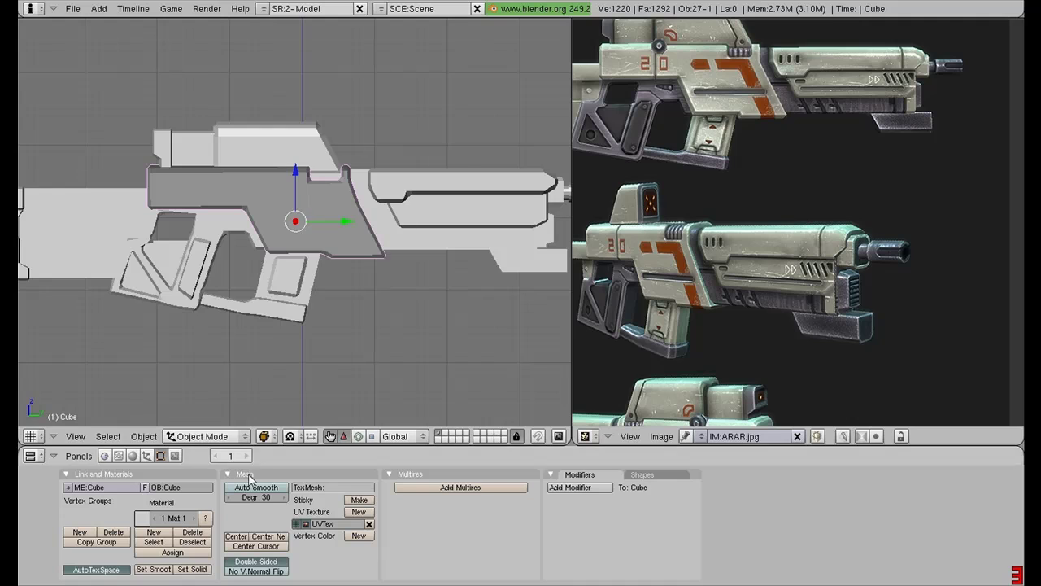
pyautogui.hotkey('alt', 'z')
pyautogui.scroll(2, 324, 232)
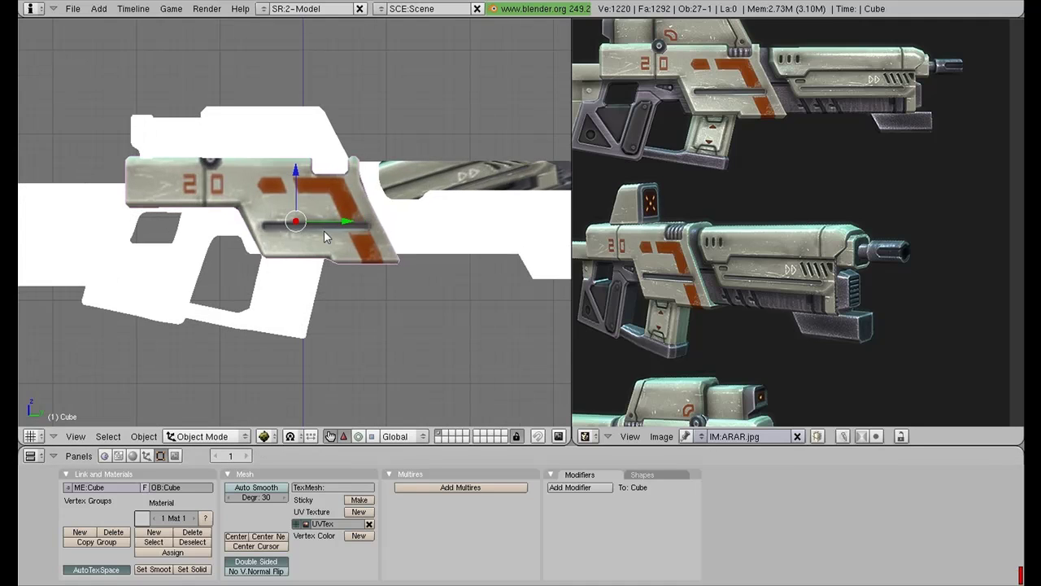
# Scale the central body's UV layout along X and reposition it to fit the rifle body in the image
pyautogui.press('Tab')
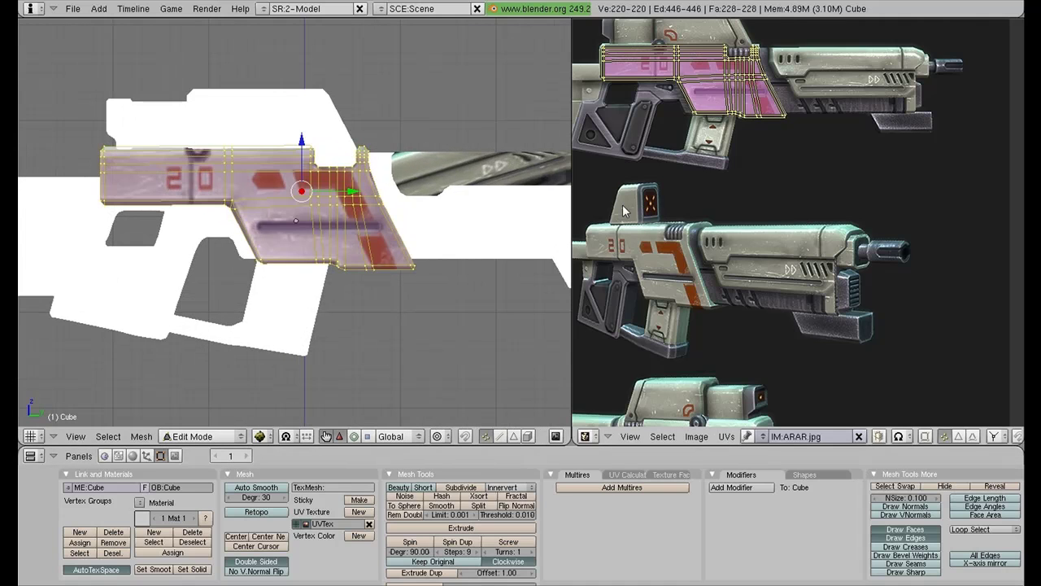
pyautogui.moveTo(716, 135); pyautogui.dragTo(711, 224, button='middle')
pyautogui.scroll(-2, 711, 224)
pyautogui.scroll(5, 756, 190)
pyautogui.moveTo(755, 191); pyautogui.dragTo(930, 224, button='middle')
pyautogui.scroll(1, 885, 175)
pyautogui.scroll(-2, 1019, 178)
pyautogui.press('s')
pyautogui.press('x')
pyautogui.click(916, 173)
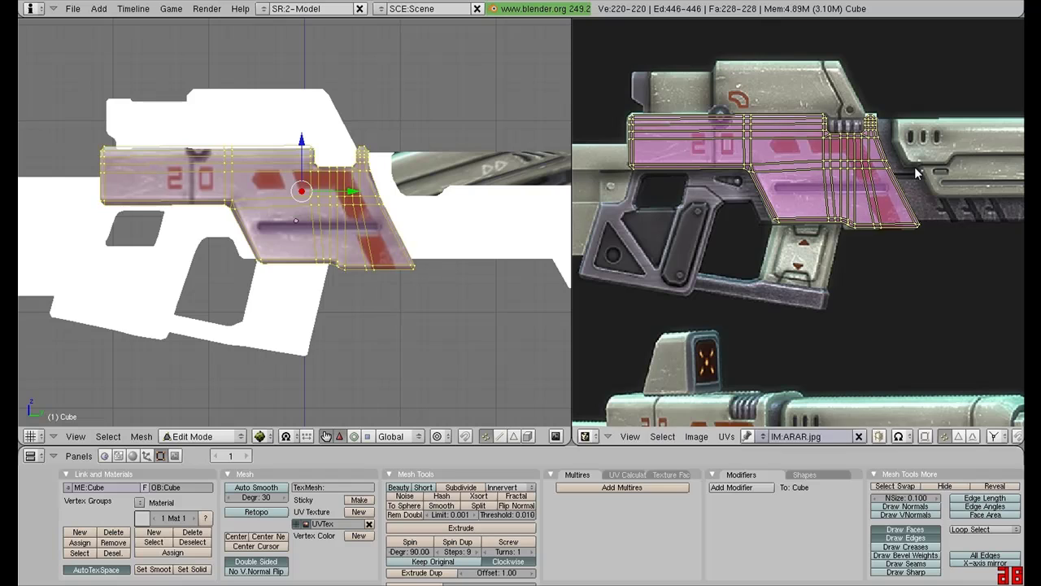
pyautogui.press('g')
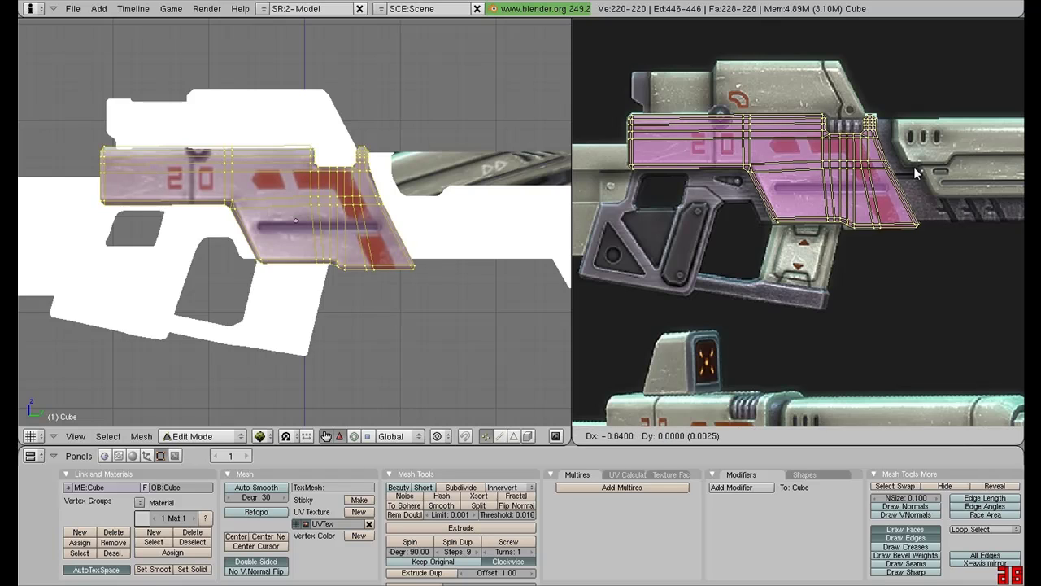
pyautogui.click(915, 167)
pyautogui.press('Tab')
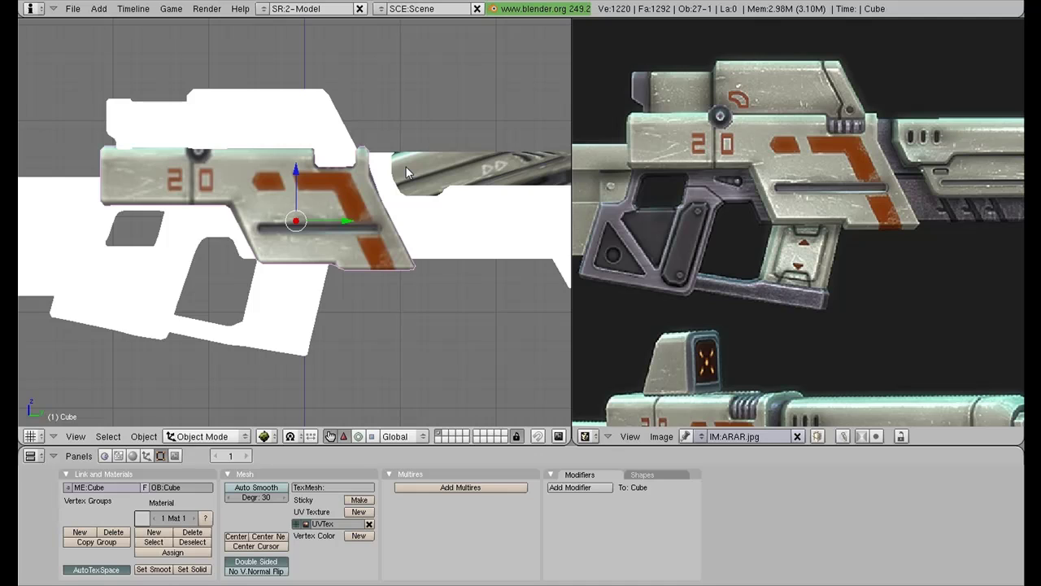
# Return to solid shading and unwrap all faces of the rear grip frame from the side view
pyautogui.hotkey('alt', 'z')
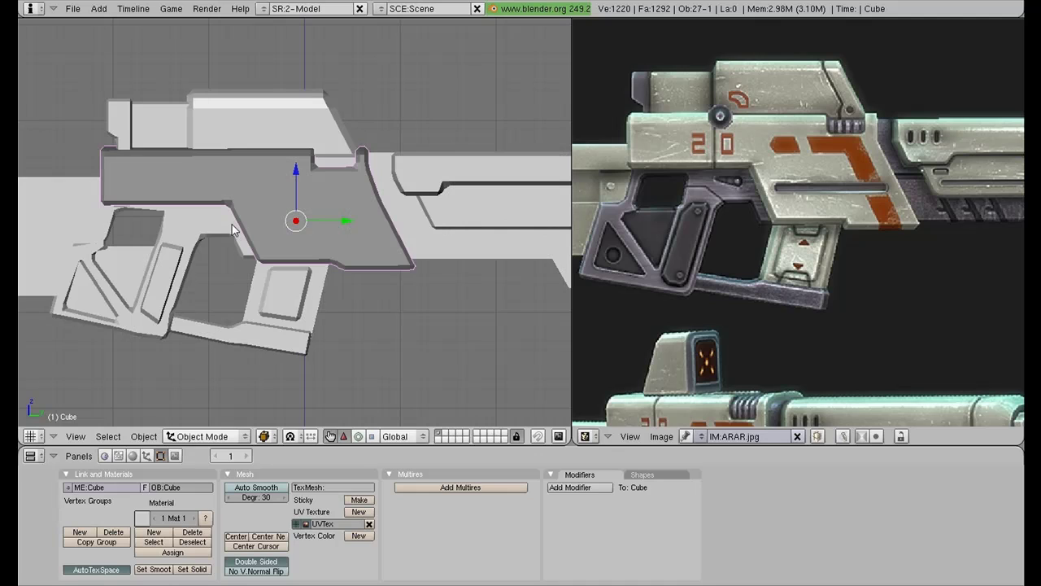
pyautogui.rightClick(196, 227)
pyautogui.press('Tab')
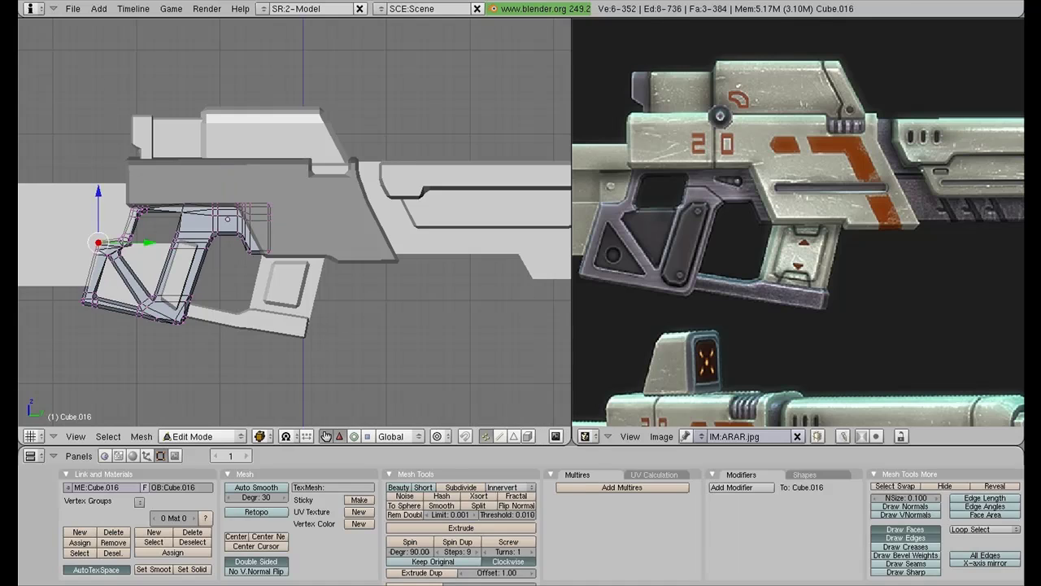
pyautogui.press('a')
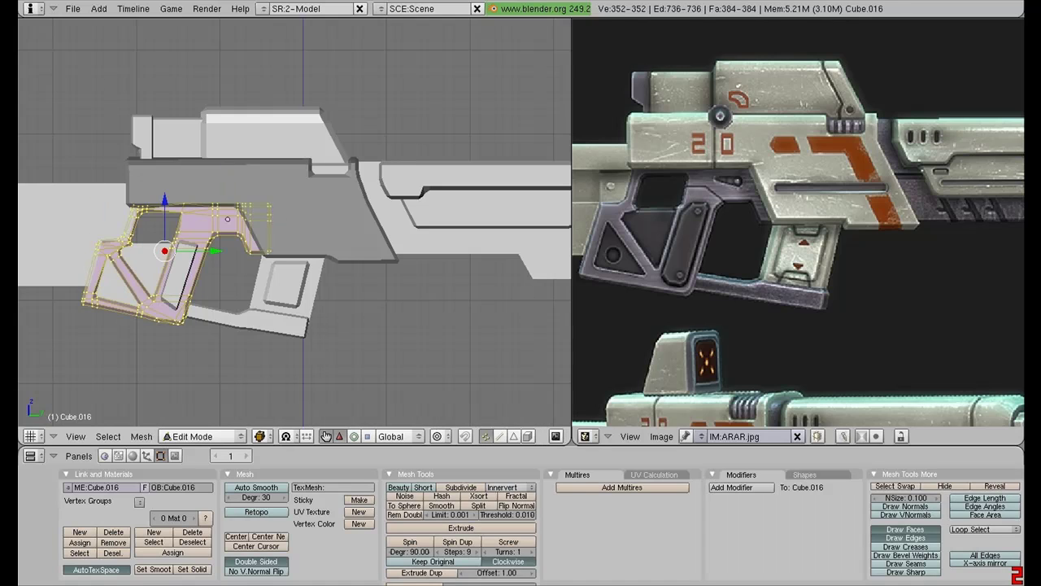
pyautogui.press('a')
pyautogui.press('a')
pyautogui.press('u')
pyautogui.press('Return')
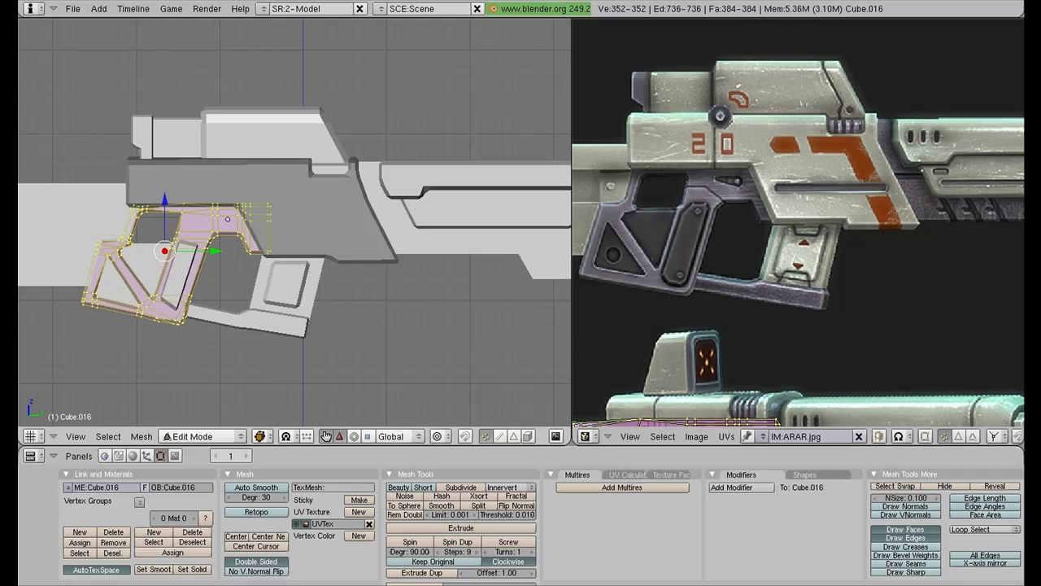
# Show the model with its textures and move the rear grip frame's UV layout onto the upper side-view rifle in the image
pyautogui.scroll(-1, 660, 300)
pyautogui.moveTo(613, 339); pyautogui.dragTo(680, 283, button='middle')
pyautogui.scroll(-1, 680, 283)
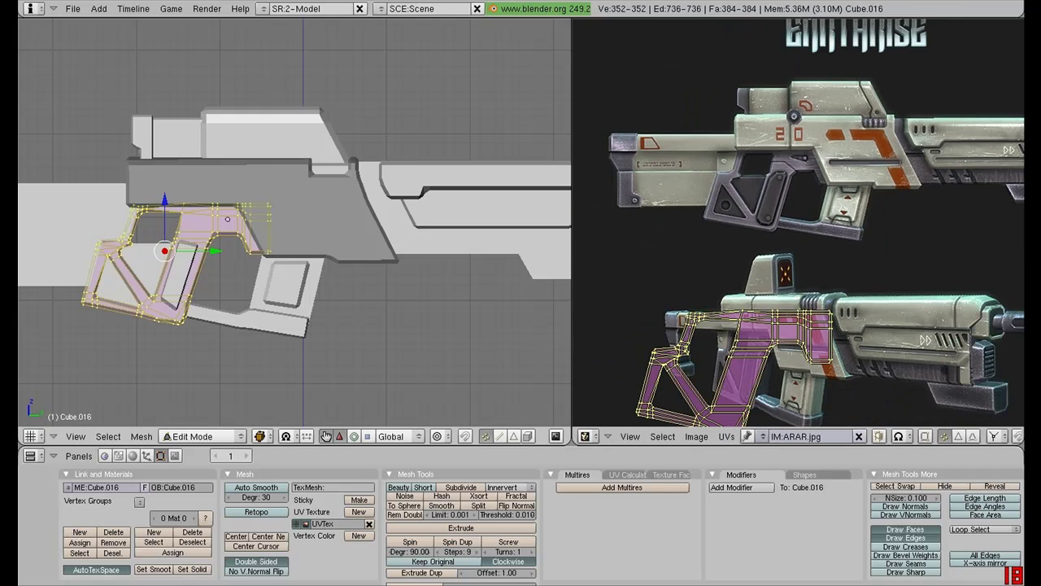
pyautogui.hotkey('alt', 'z')
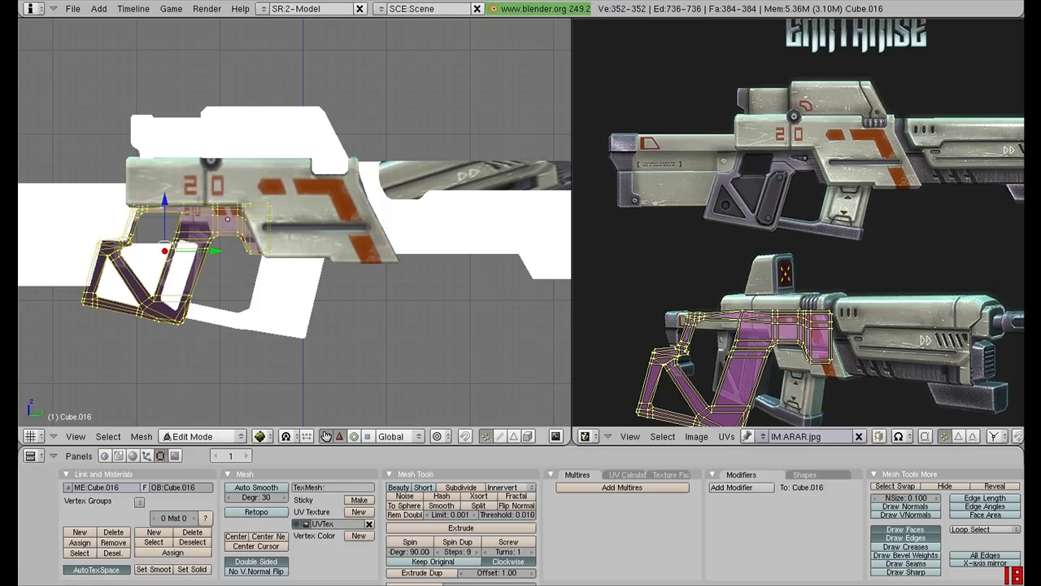
pyautogui.press('g')
pyautogui.click(680, 175)
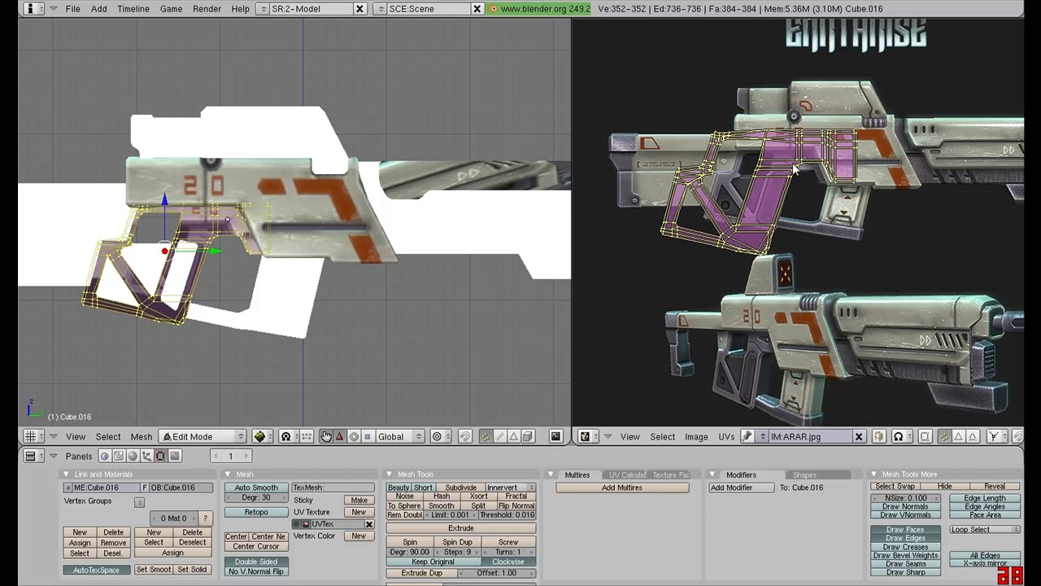
# Scale down the rear grip frame's UV layout, align it with the pictured grip frame and leave mesh editing
pyautogui.scroll(2, 795, 164)
pyautogui.press('s')
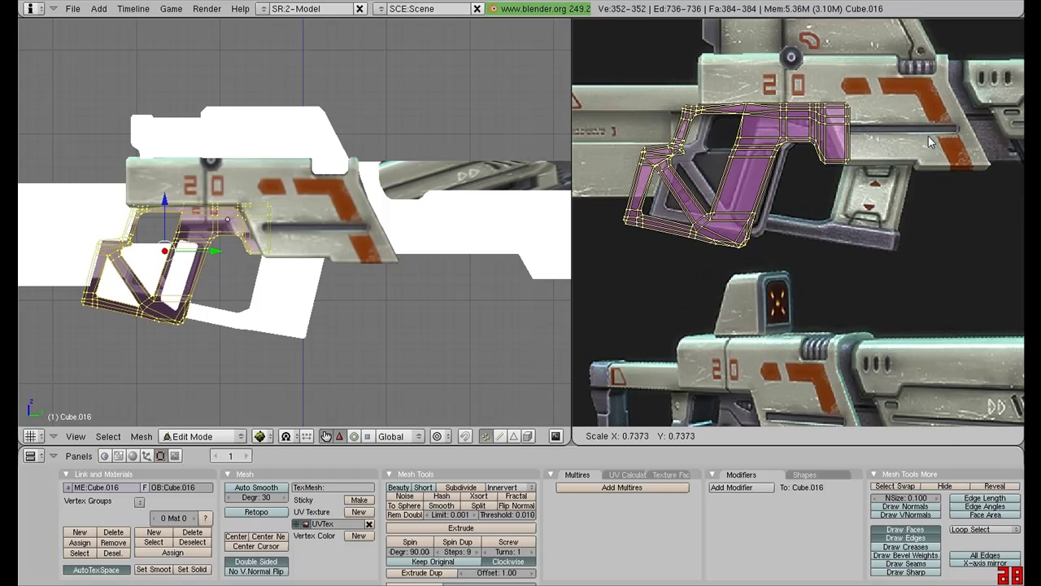
pyautogui.click(928, 136)
pyautogui.press('g')
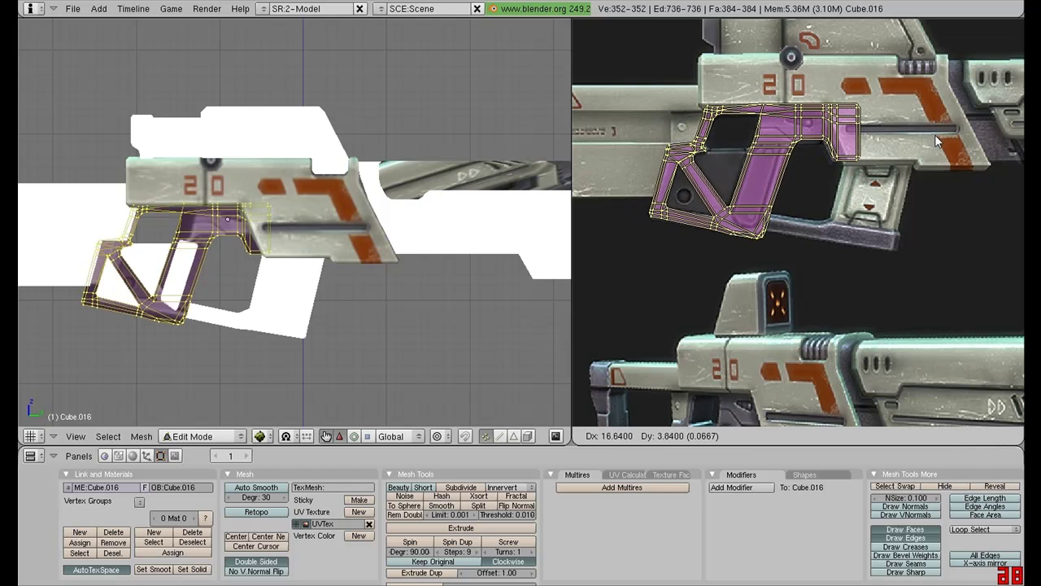
pyautogui.click(936, 142)
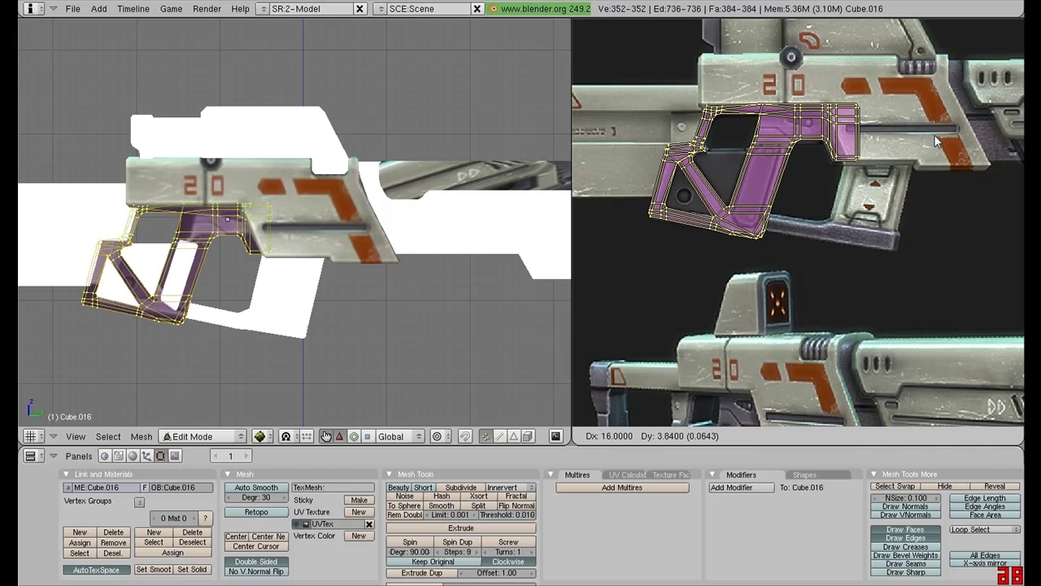
pyautogui.press('Tab')
pyautogui.scroll(3, 272, 224)
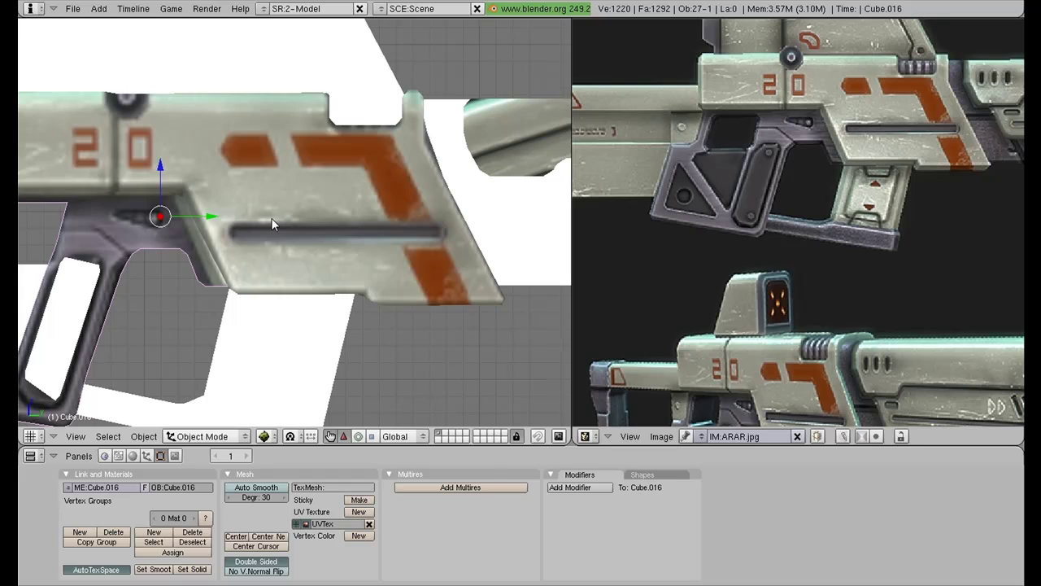
# Select the slanted grip pad and unwrap all its faces from the side view
pyautogui.scroll(-2, 273, 224)
pyautogui.rightClick(159, 273)
pyautogui.press('Tab')
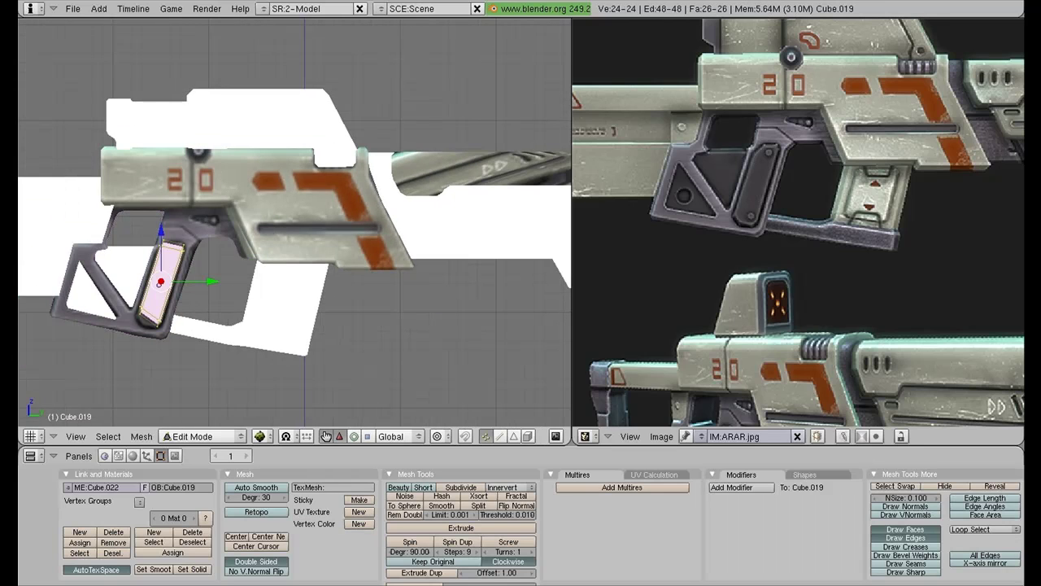
pyautogui.press('u')
pyautogui.press('Return')
pyautogui.scroll(-4, 756, 329)
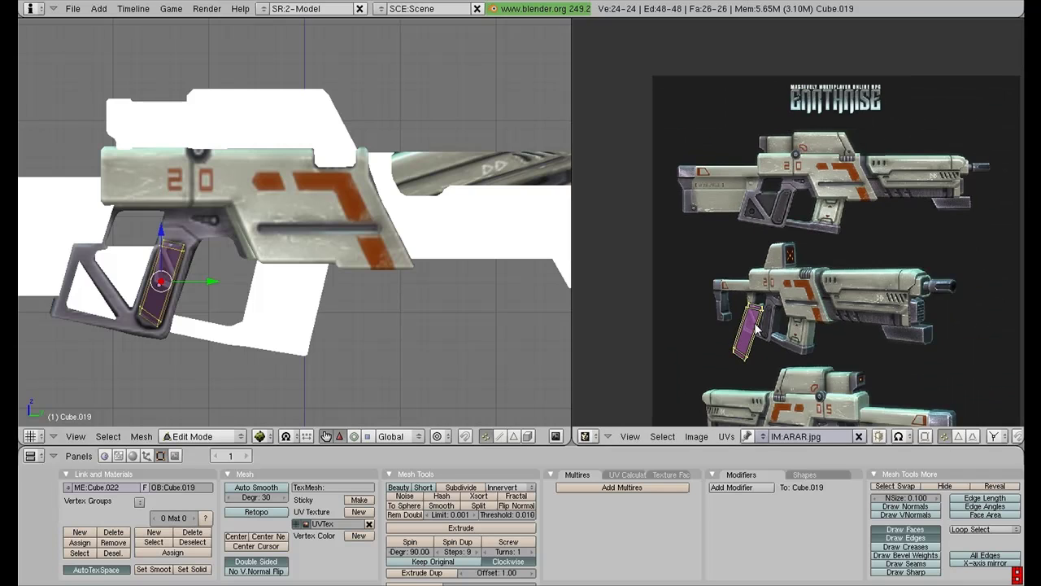
# Shrink the grip pad's UV layout and move it onto the dark pad of the upper rifle in the image
pyautogui.scroll(5, 757, 328)
pyautogui.press('s')
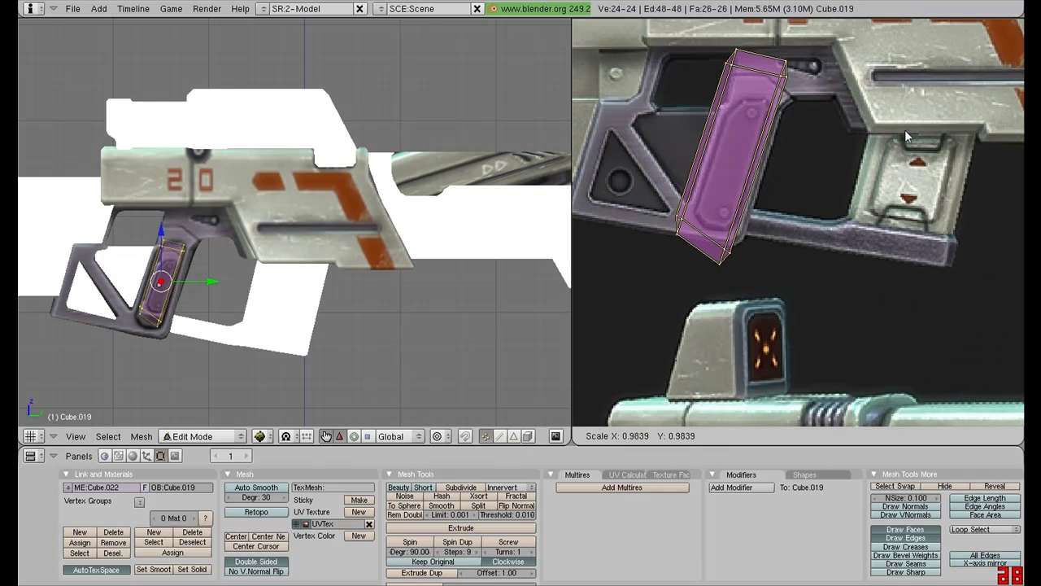
pyautogui.click(820, 135)
pyautogui.press('g')
pyautogui.click(823, 140)
# Fine-tune the scale and position of the grip pad's UV layout to match the pictured pad, then leave mesh editing
pyautogui.press('s')
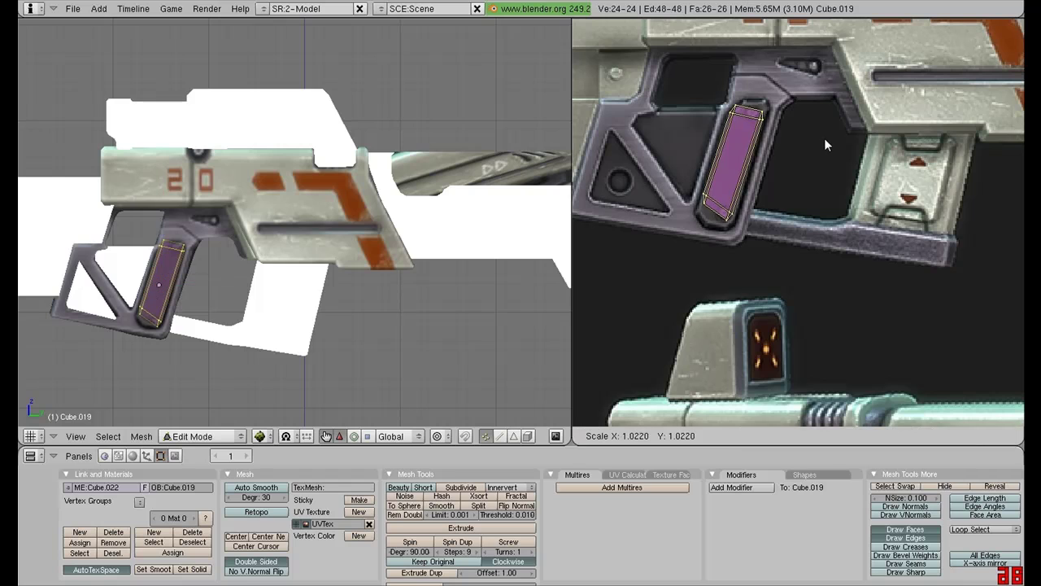
pyautogui.click(826, 138)
pyautogui.press('g')
pyautogui.click(831, 146)
pyautogui.press('s')
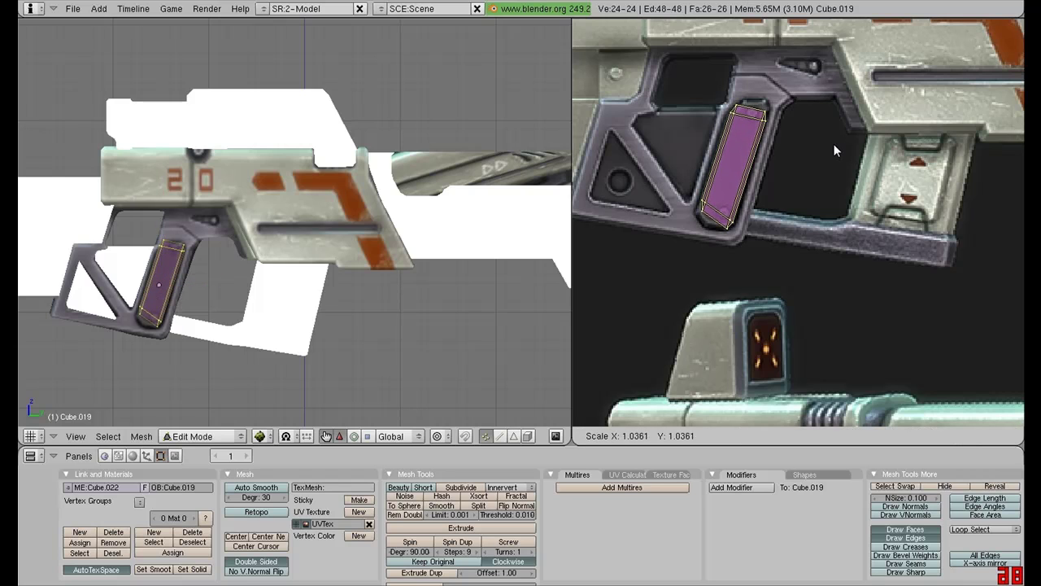
pyautogui.click(833, 143)
pyautogui.press('Tab')
pyautogui.scroll(1, 225, 269)
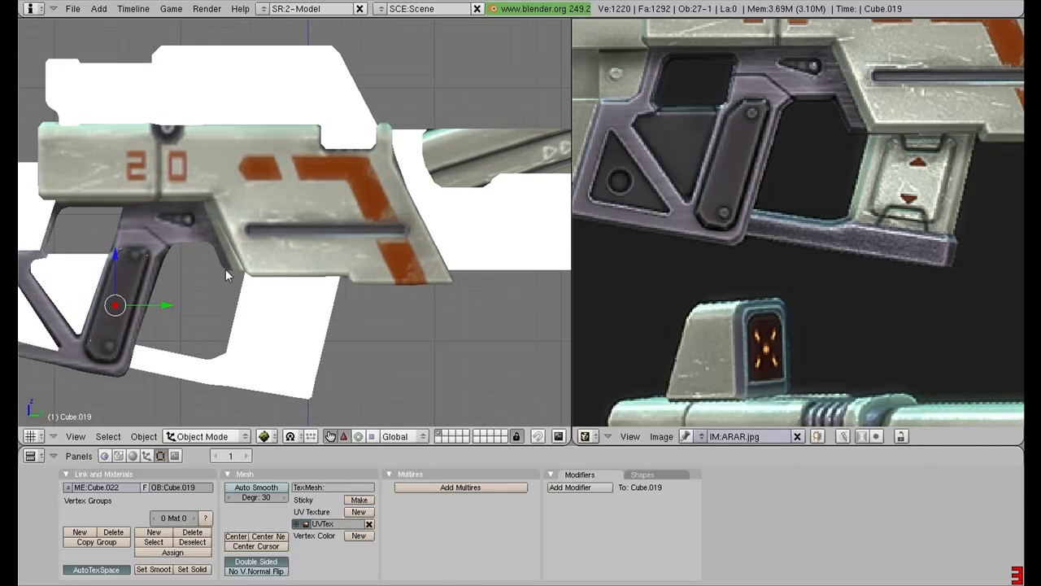
# Nudge the grip pad's UV layout slightly and return to object mode
pyautogui.press('Tab')
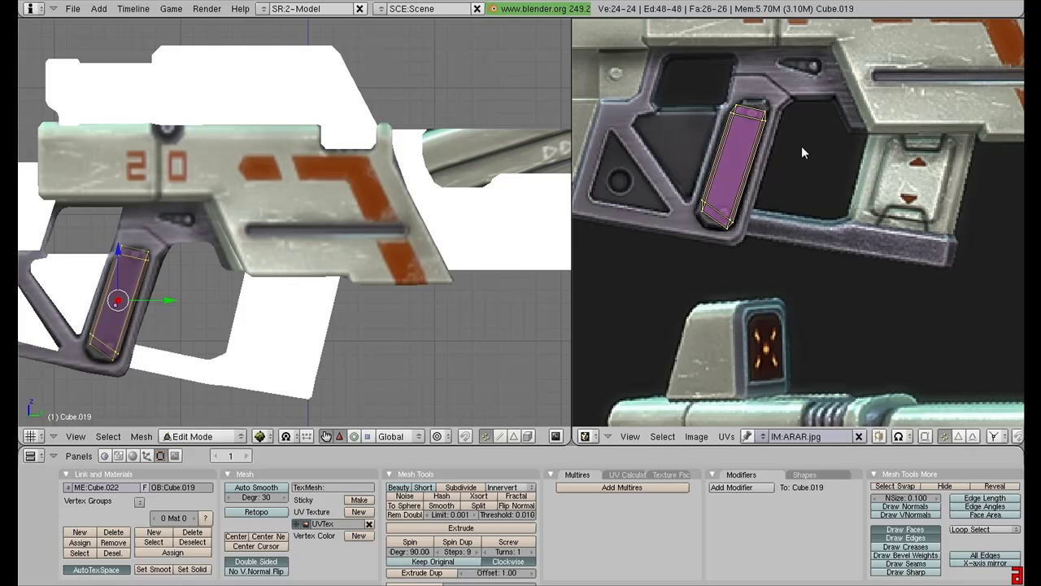
pyautogui.press('g')
pyautogui.click(800, 147)
pyautogui.press('Tab')
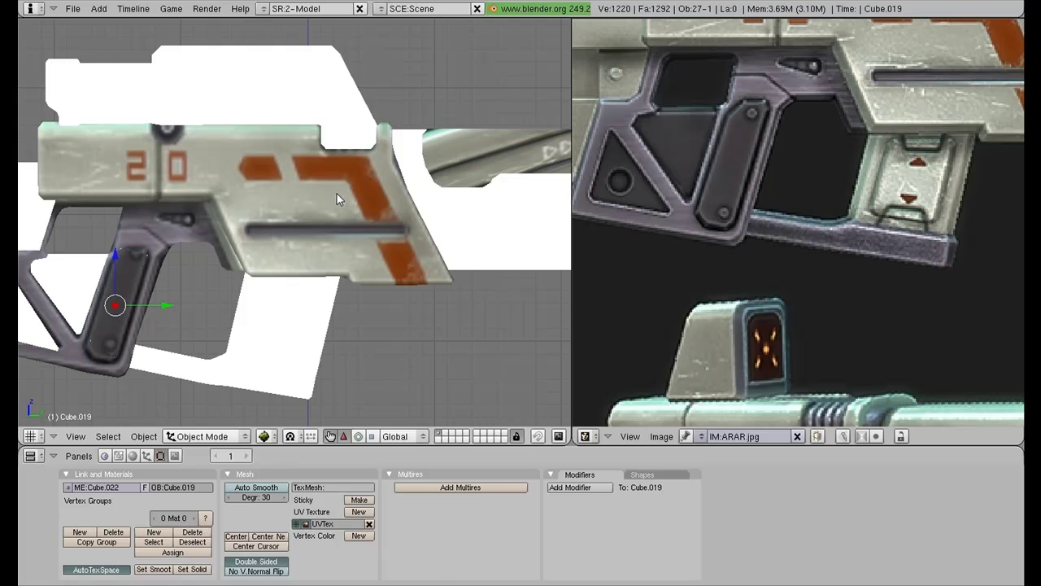
# Enlarge the grip pad's UV layout slightly, recentre it on the pictured pad and return to object mode
pyautogui.press('Tab')
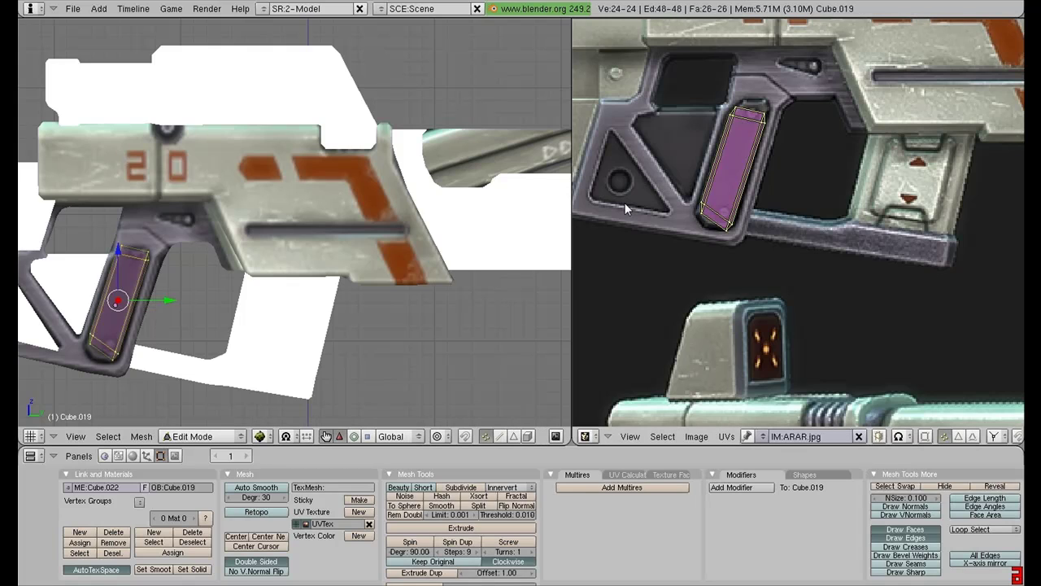
pyautogui.press('s')
pyautogui.click(809, 173)
pyautogui.press('g')
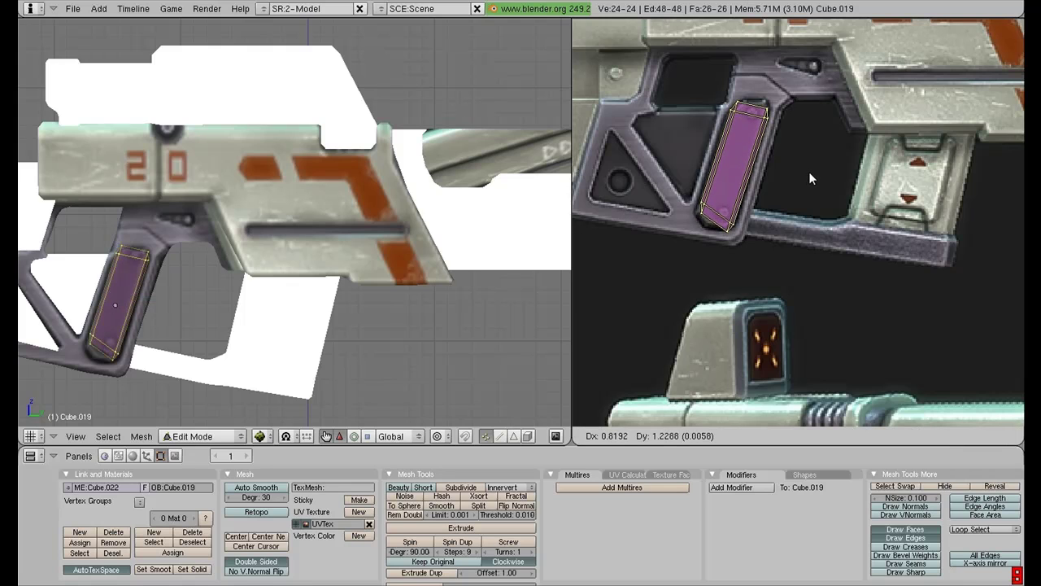
pyautogui.click(809, 168)
pyautogui.press('Tab')
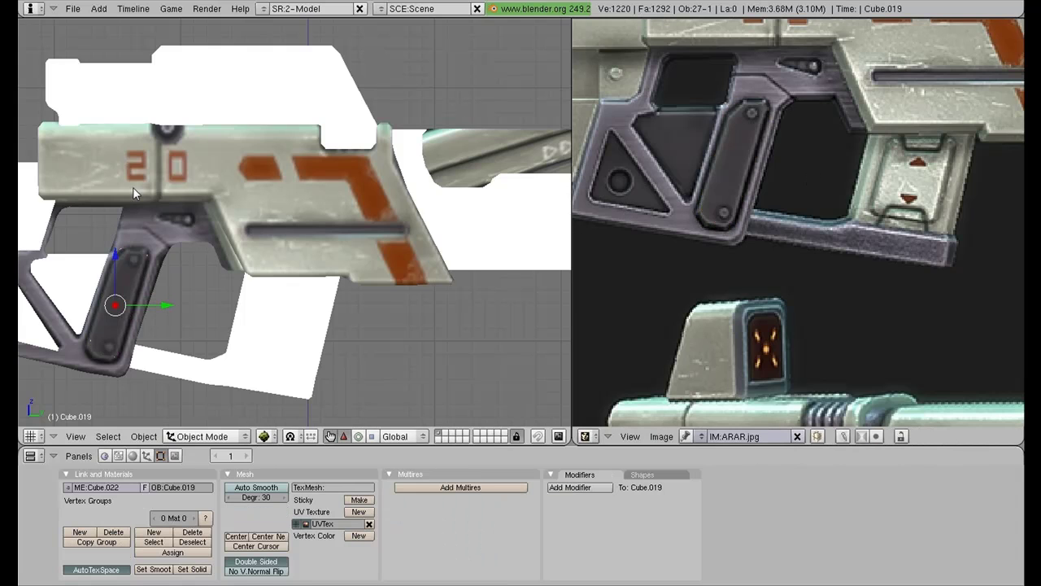
# Select the flat panel behind the rear grip frame and unwrap all its faces from the side view
pyautogui.scroll(-3, 133, 187)
pyautogui.rightClick(218, 198)
pyautogui.press('Tab')
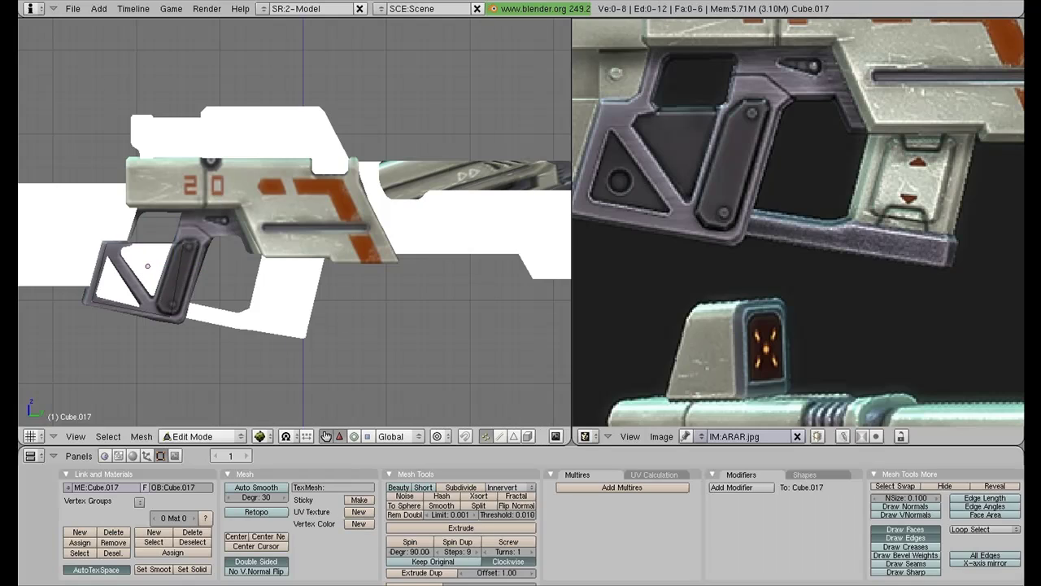
pyautogui.scroll(-1, 295, 221)
pyautogui.press('a')
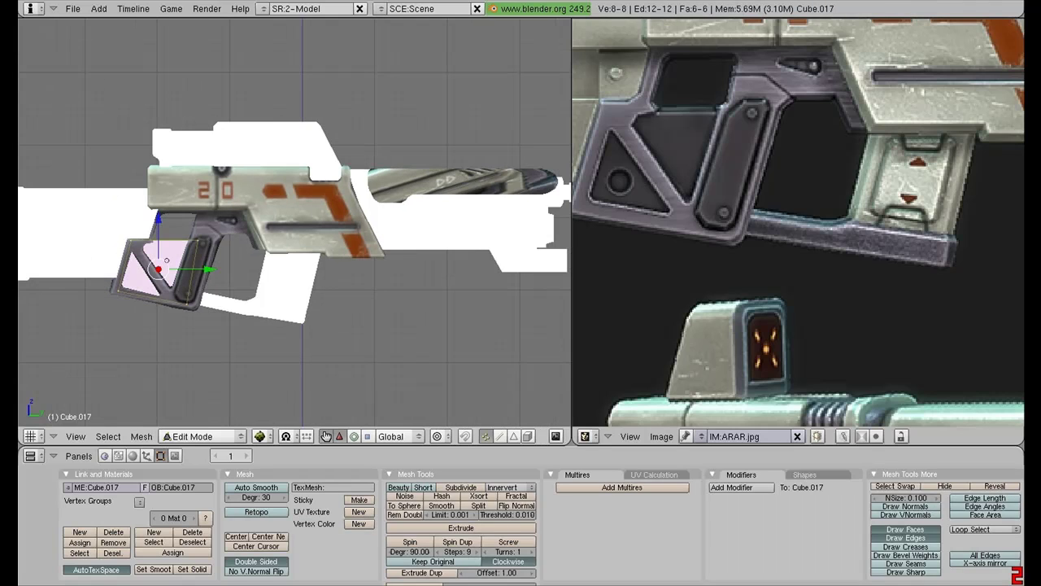
pyautogui.press('u')
pyautogui.press('Return')
pyautogui.scroll(-5, 777, 250)
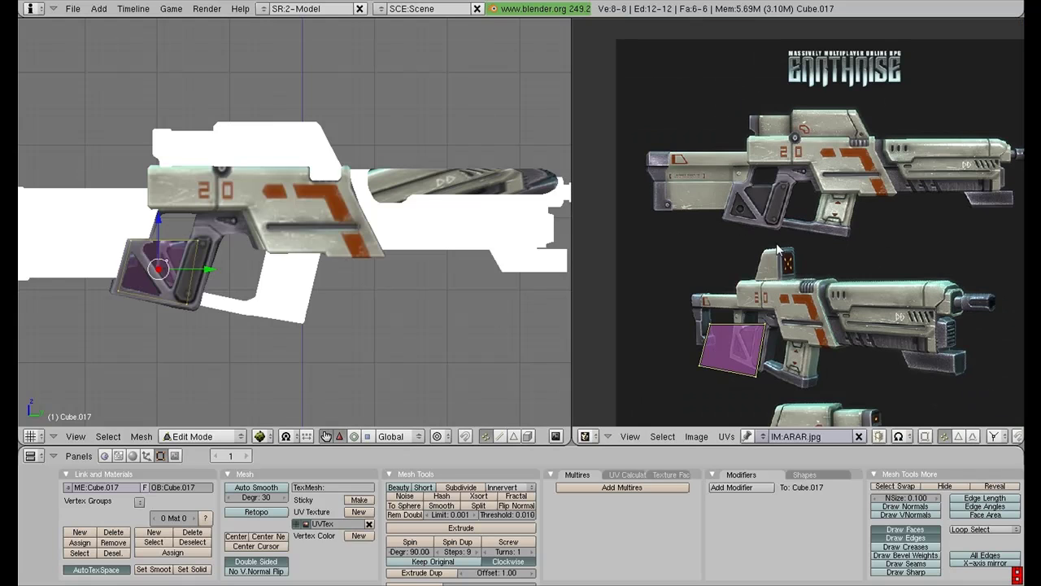
# Move and shrink the grip panel's UV layout to fit the dark grip area of the upper rifle, then leave mesh editing
pyautogui.press('g')
pyautogui.click(798, 226)
pyautogui.scroll(4, 798, 225)
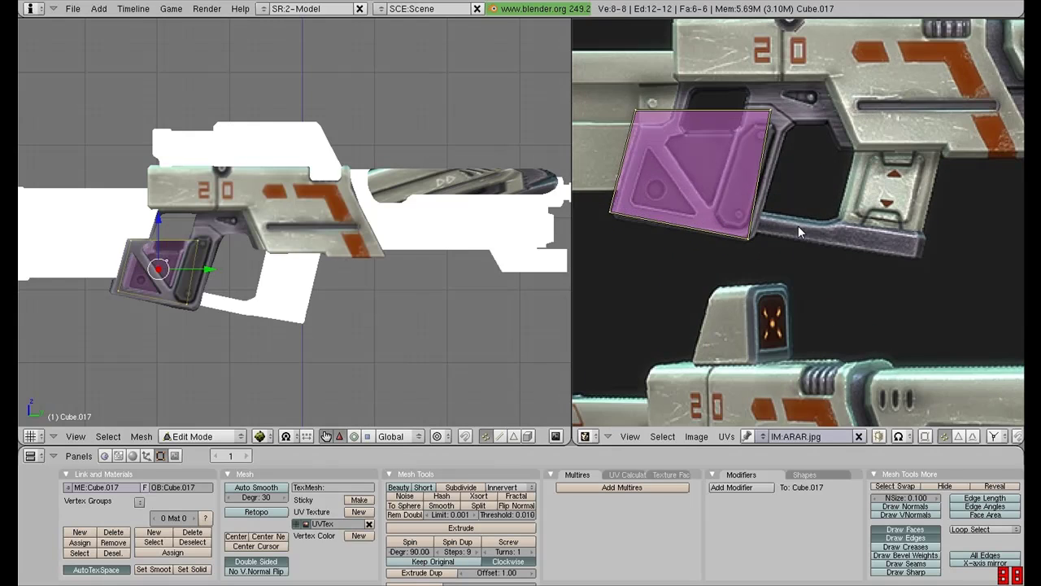
pyautogui.moveTo(819, 213); pyautogui.dragTo(819, 215, button='middle')
pyautogui.press('s')
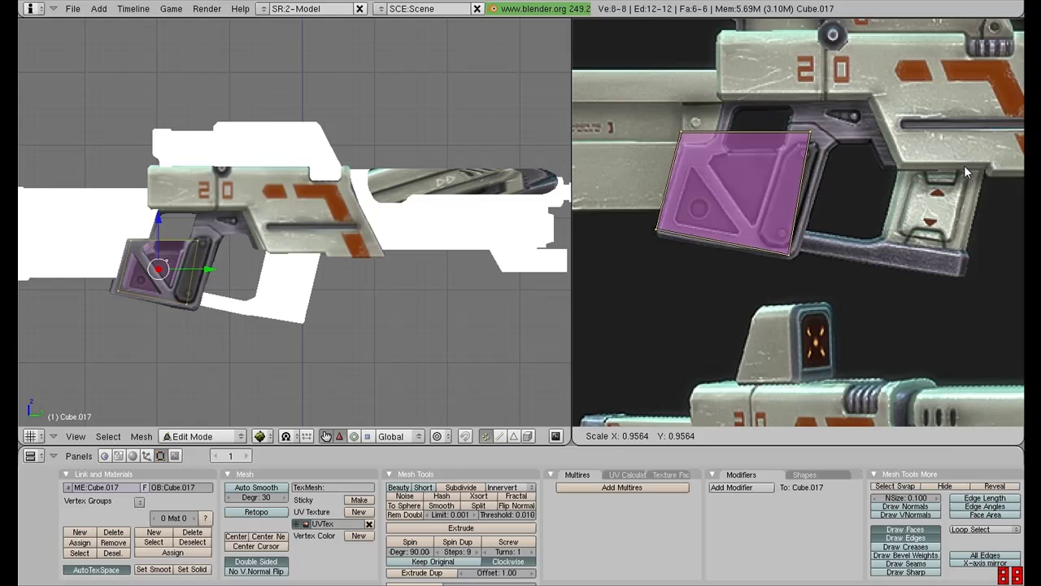
pyautogui.click(926, 170)
pyautogui.press('g')
pyautogui.click(925, 178)
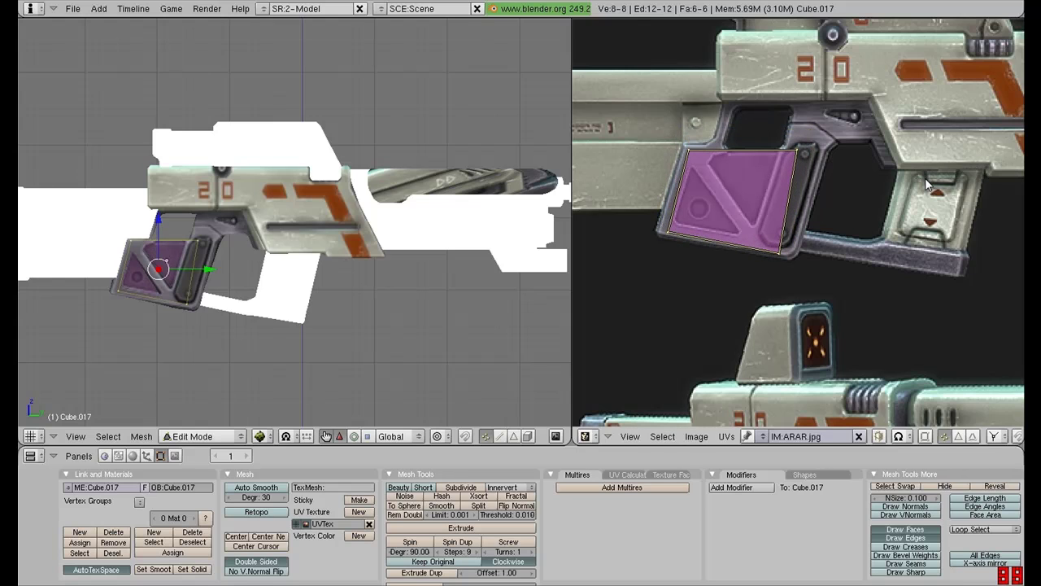
pyautogui.press('Tab')
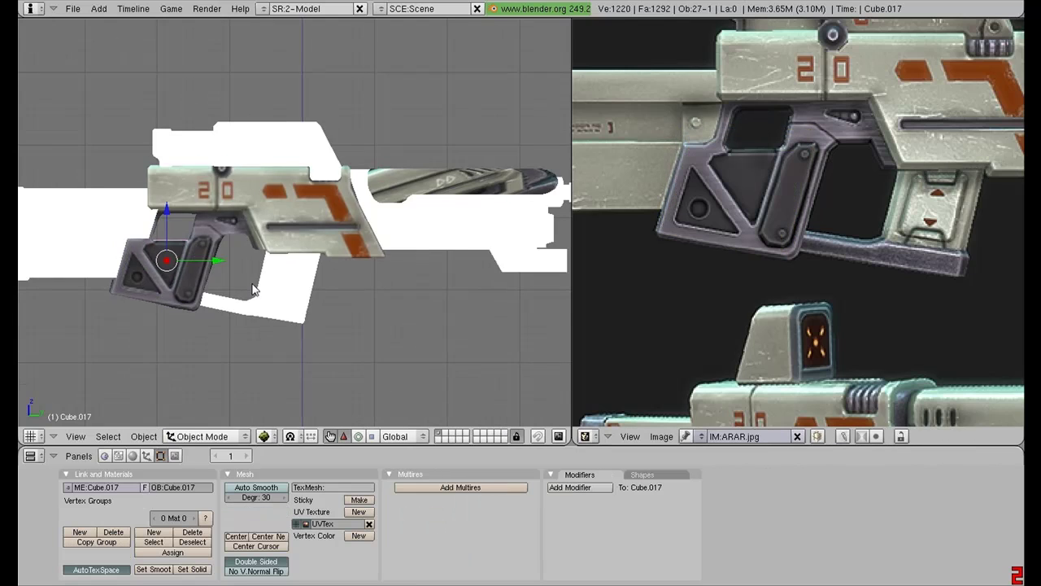
# Select the lower guard bar beneath the magazine and unwrap all its faces from the side view
pyautogui.rightClick(270, 305)
pyautogui.press('Tab')
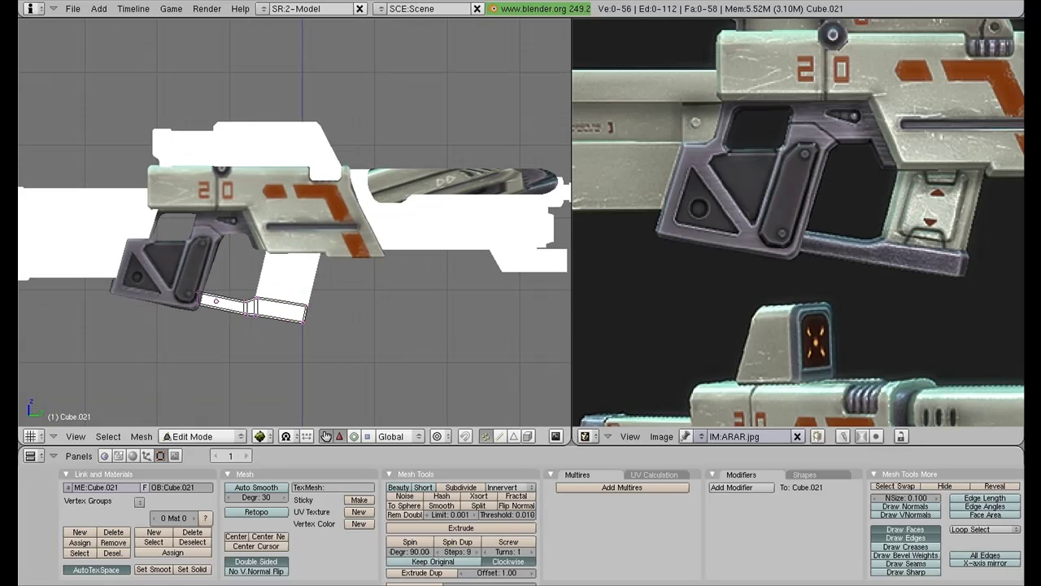
pyautogui.press('u')
pyautogui.press('Return')
pyautogui.scroll(-4, 923, 318)
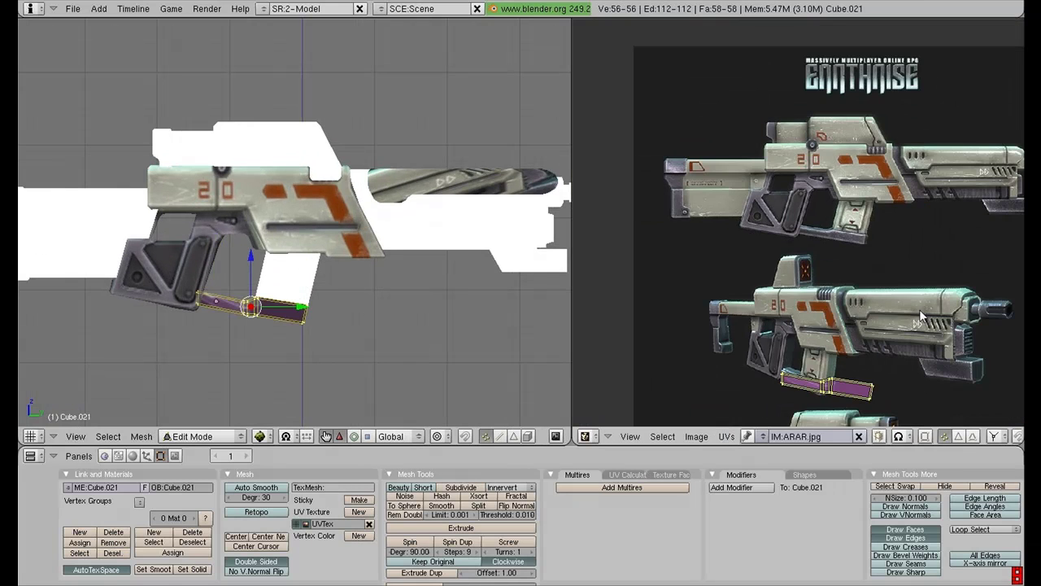
# Move the guard bar's UV layout onto the upper rifle's lower bar in the image and scale it down to fit
pyautogui.moveTo(922, 318); pyautogui.dragTo(880, 274, button='middle')
pyautogui.press('g')
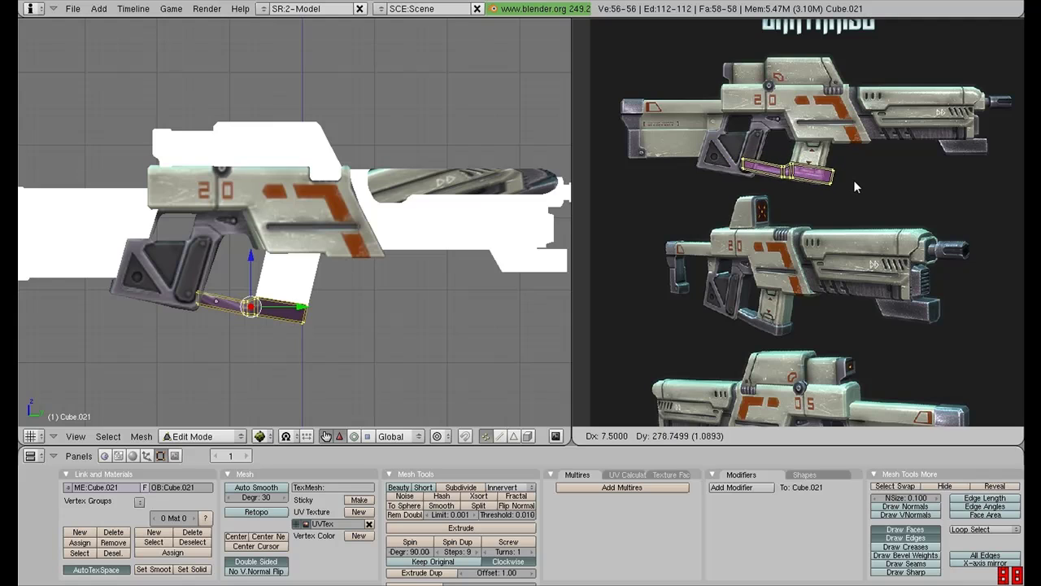
pyautogui.click(854, 185)
pyautogui.scroll(3, 875, 187)
pyautogui.press('s')
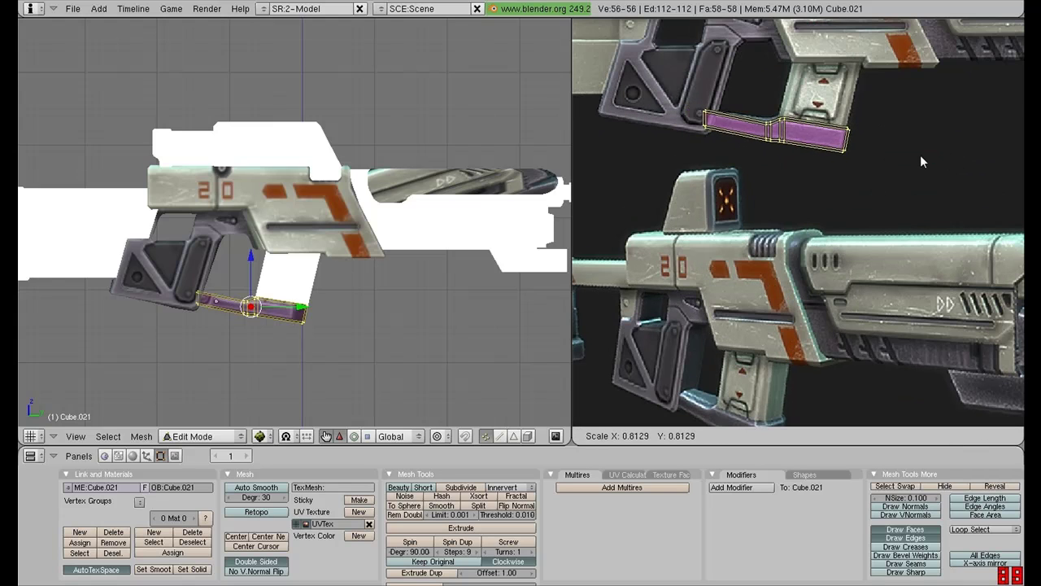
pyautogui.click(916, 155)
pyautogui.press('g')
pyautogui.click(909, 154)
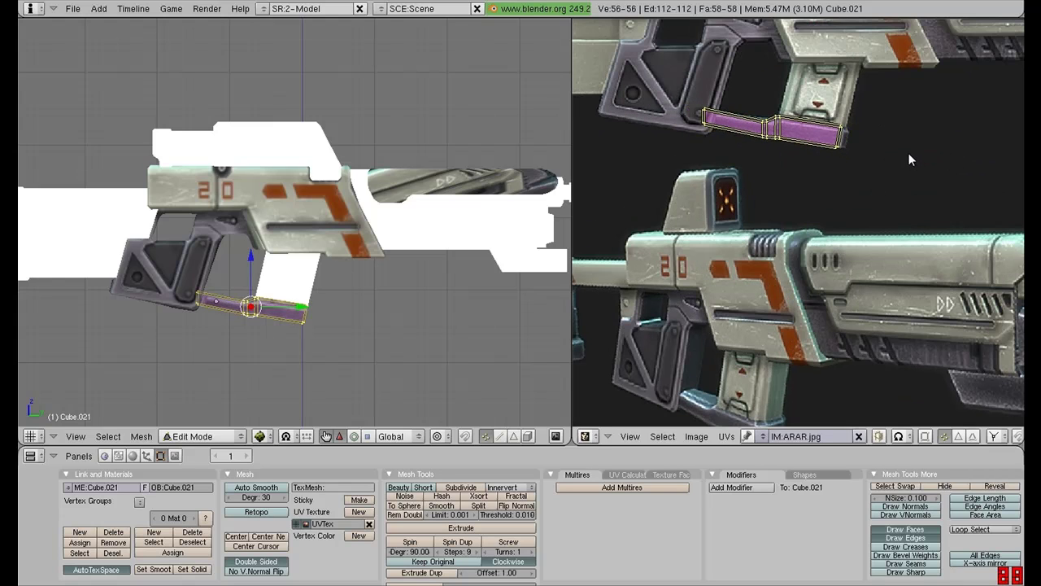
# Fine-tune the position and scale of the guard bar's UV layout to match the pictured bar, then return to object mode
pyautogui.scroll(1, 909, 154)
pyautogui.moveTo(827, 122); pyautogui.dragTo(825, 177, button='middle')
pyautogui.press('g')
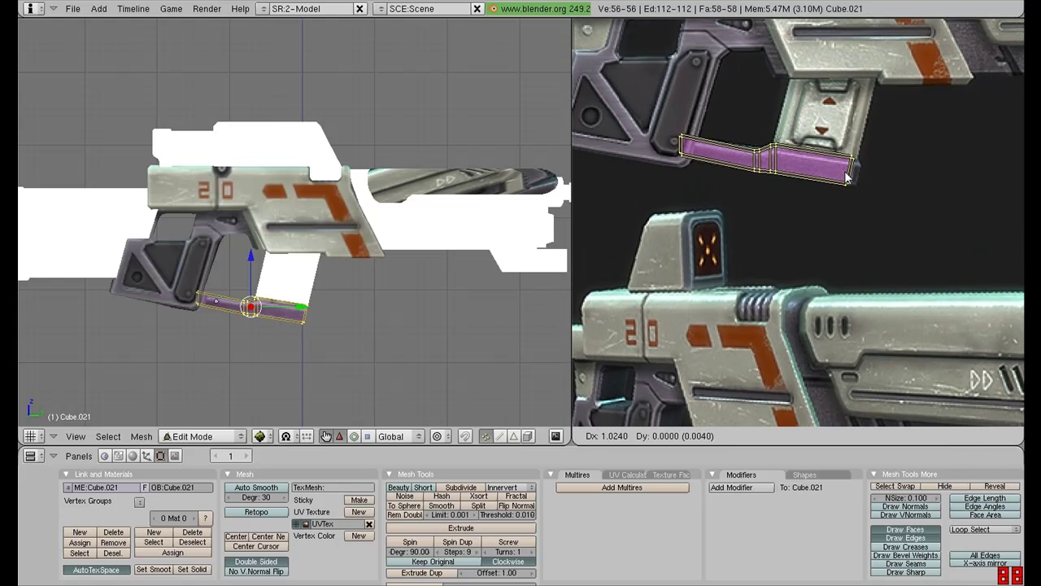
pyautogui.click(847, 175)
pyautogui.press('s')
pyautogui.click(943, 163)
pyautogui.press('g')
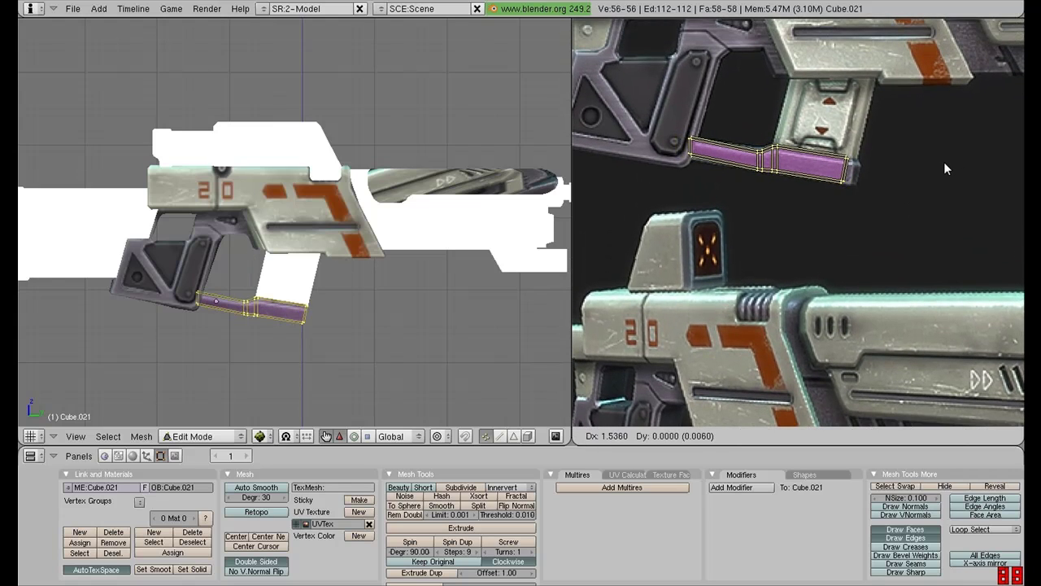
pyautogui.click(944, 163)
pyautogui.press('s')
pyautogui.click(959, 165)
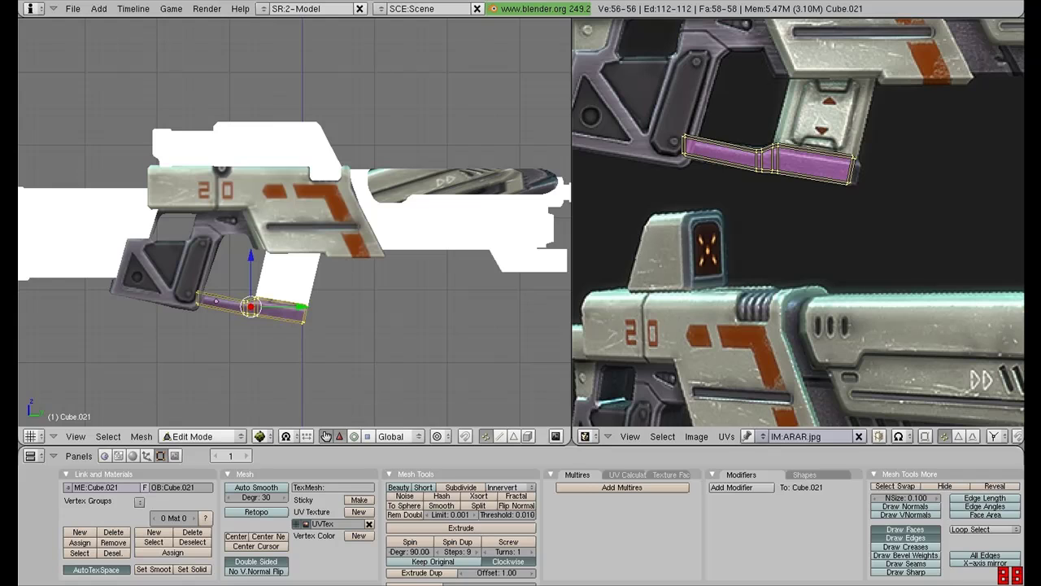
pyautogui.scroll(3, 332, 208)
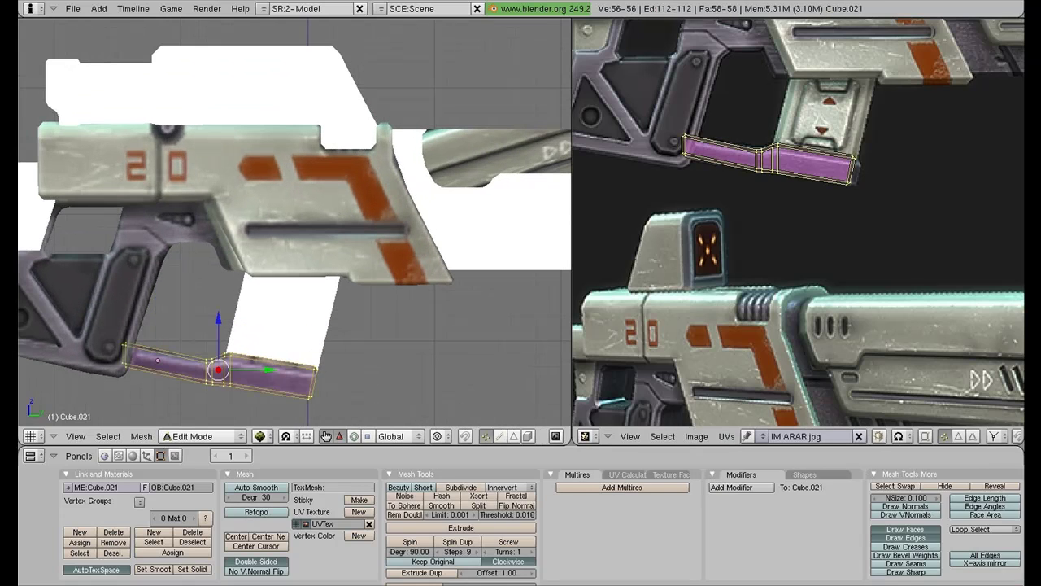
pyautogui.press('Tab')
pyautogui.scroll(-3, 326, 228)
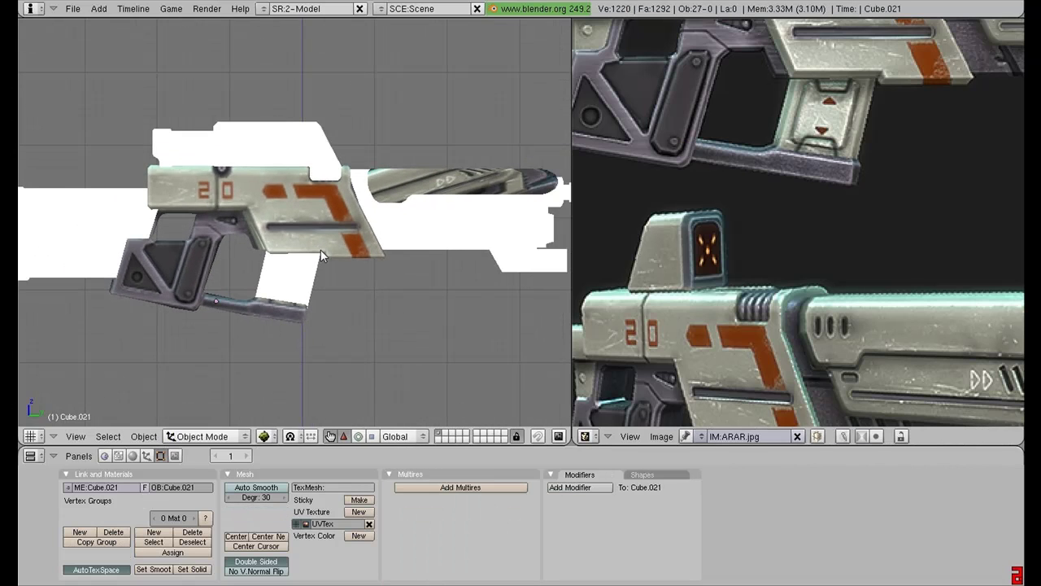
# Select the raised panel on the magazine, give it a UV texture and project all its faces from the side view
pyautogui.rightClick(285, 275)
pyautogui.press('Tab')
pyautogui.press('a')
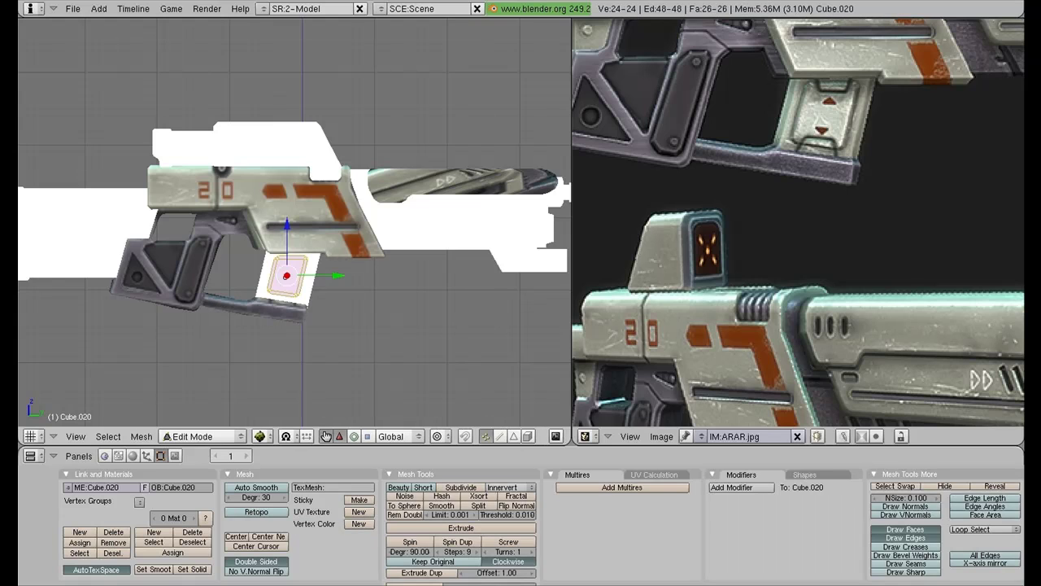
pyautogui.click(359, 512)
# Move the magazine panel's UV layout onto the upper rifle's magazine in the image, scale it to the panel outline, and leave mesh editing
pyautogui.scroll(-5, 905, 244)
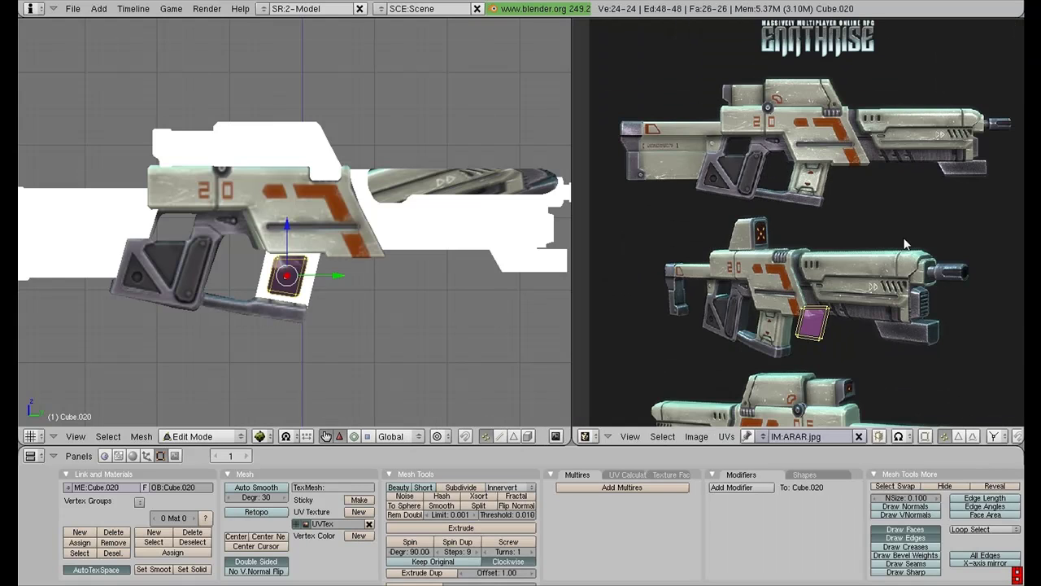
pyautogui.press('g')
pyautogui.click(843, 195)
pyautogui.scroll(4, 843, 195)
pyautogui.moveTo(843, 195); pyautogui.dragTo(810, 285, button='middle')
pyautogui.scroll(2, 885, 208)
pyautogui.press('g')
pyautogui.click(892, 221)
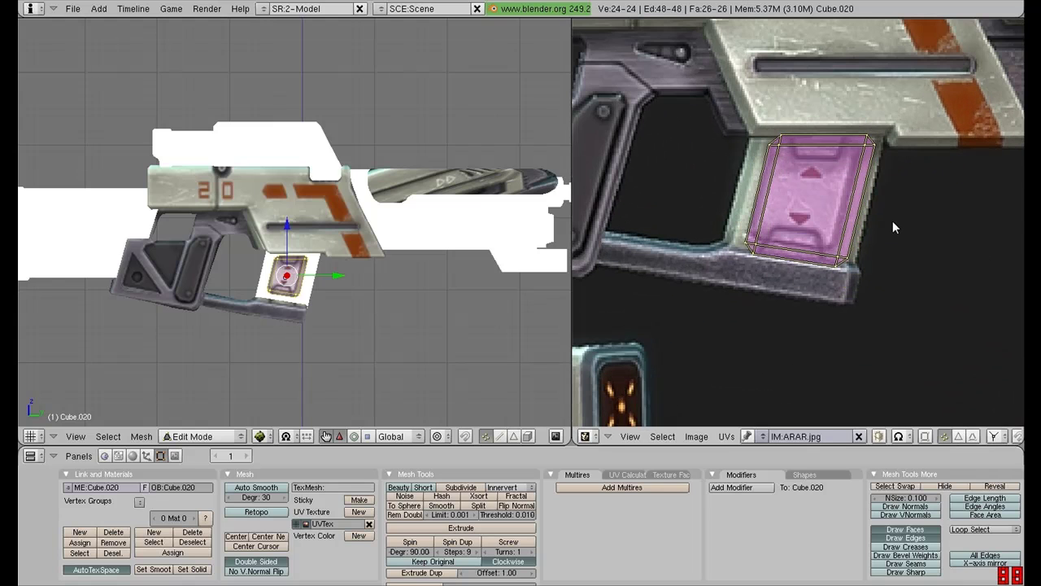
pyautogui.press('s')
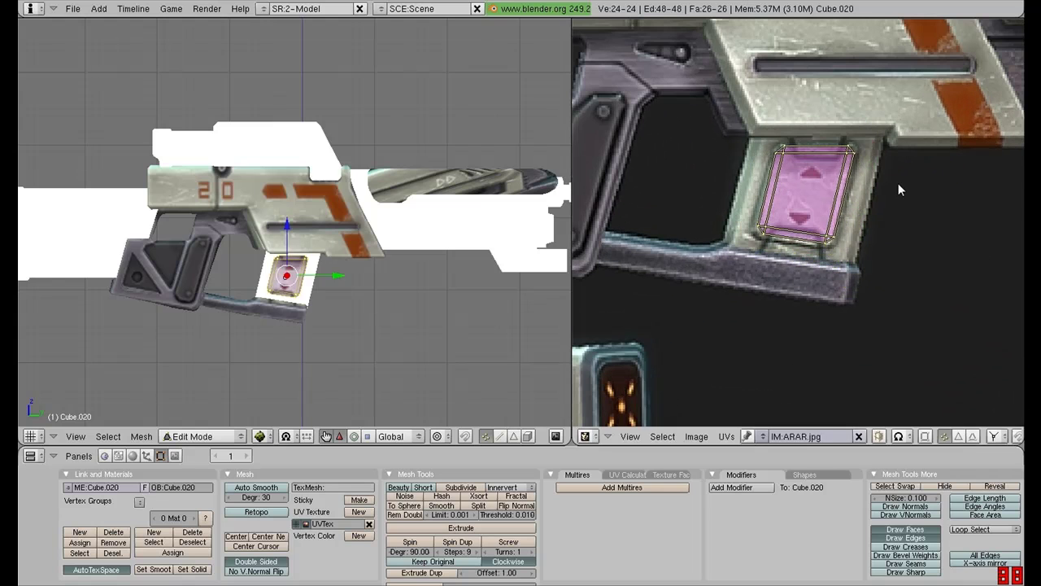
pyautogui.click(911, 193)
pyautogui.press('Tab')
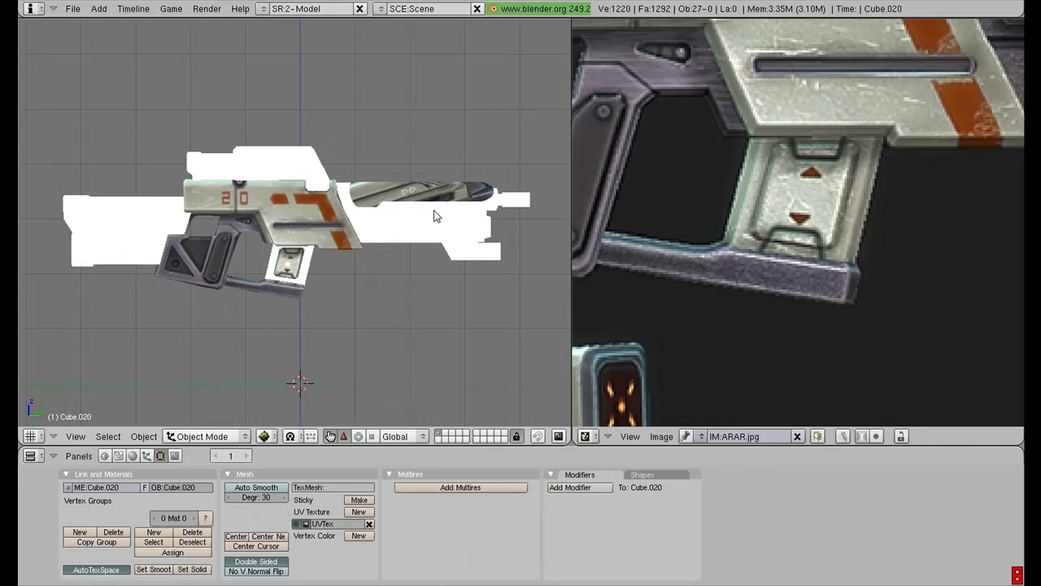
# Select the upper barrel shroud and project its UVs again from the side view
pyautogui.moveTo(434, 215); pyautogui.dragTo(379, 147, button='middle')
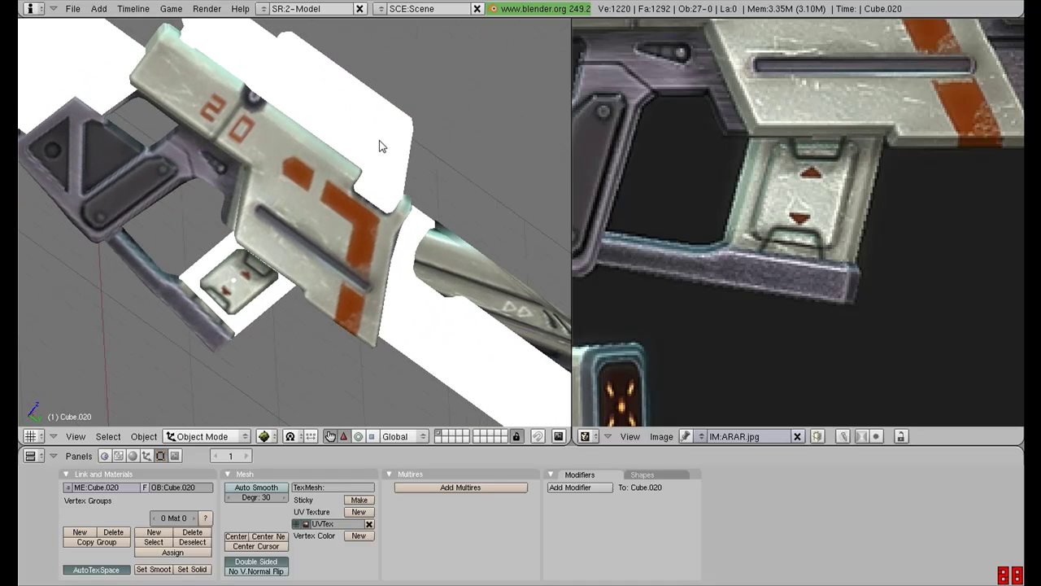
pyautogui.press('KP_3')
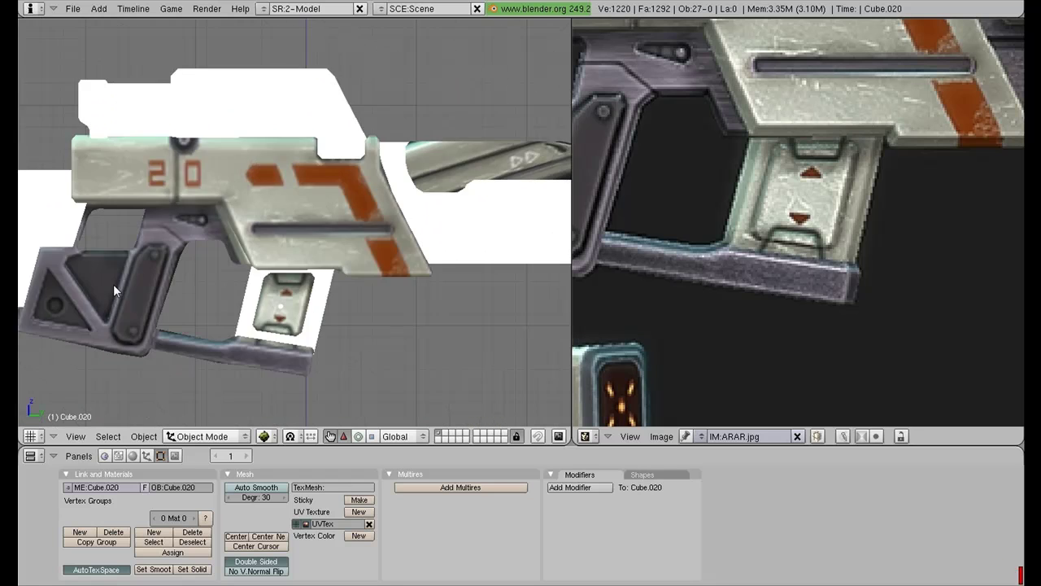
pyautogui.scroll(-4, 382, 207)
pyautogui.rightClick(382, 204)
pyautogui.press('Tab')
pyautogui.scroll(-1, 381, 204)
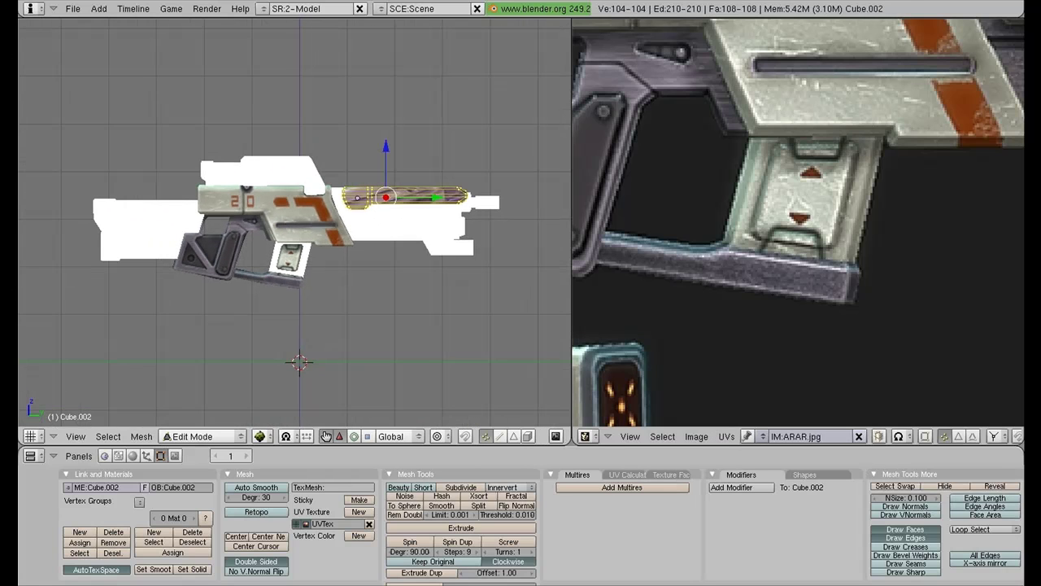
pyautogui.scroll(-4, 673, 242)
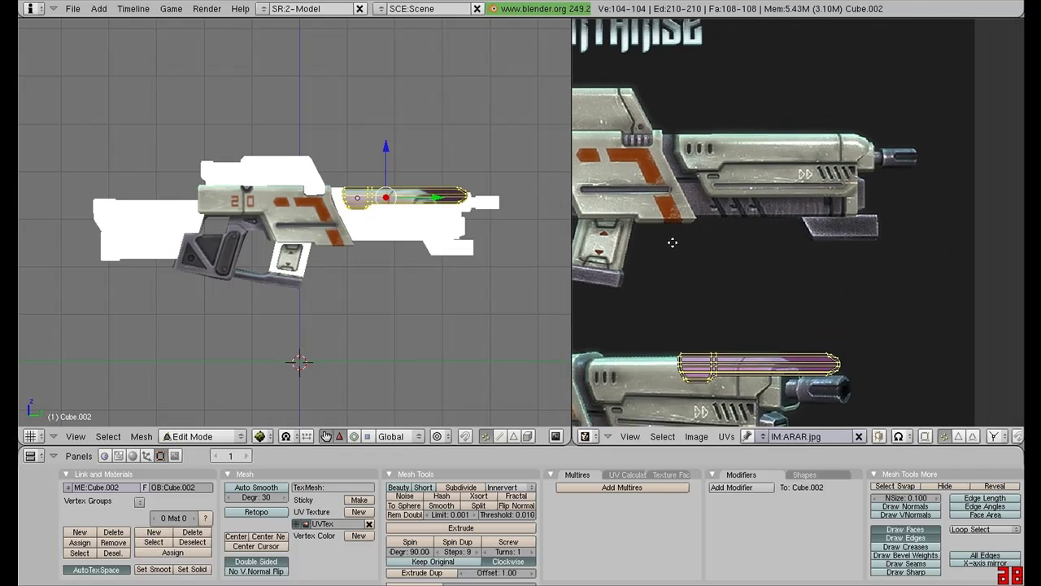
# Move the shroud's UV layout onto the upper rifle's barrel shroud in the image and adjust its size slightly
pyautogui.moveTo(673, 243); pyautogui.dragTo(650, 246, button='middle')
pyautogui.press('g')
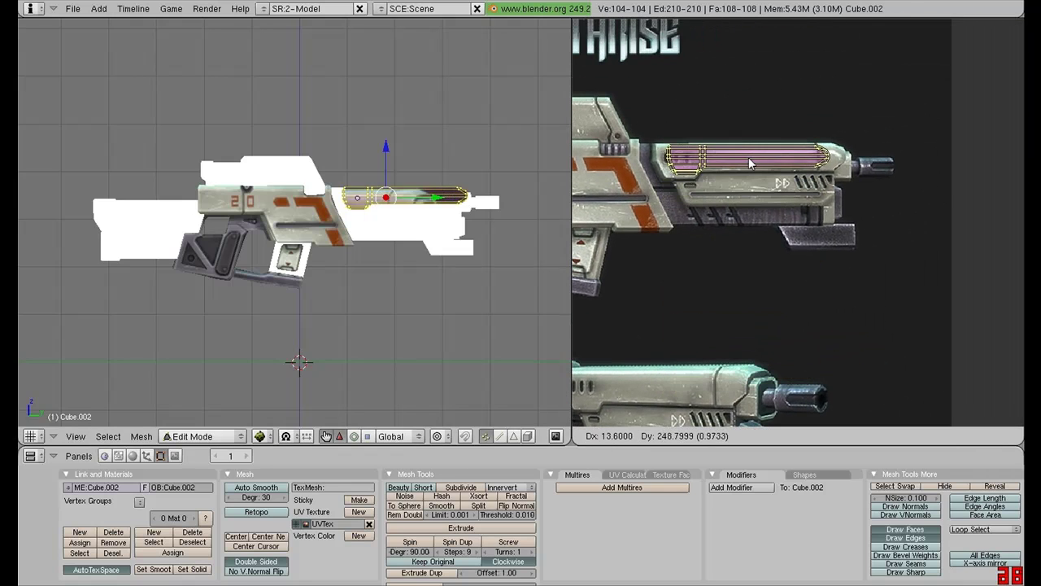
pyautogui.click(749, 157)
pyautogui.press('s')
pyautogui.click(751, 163)
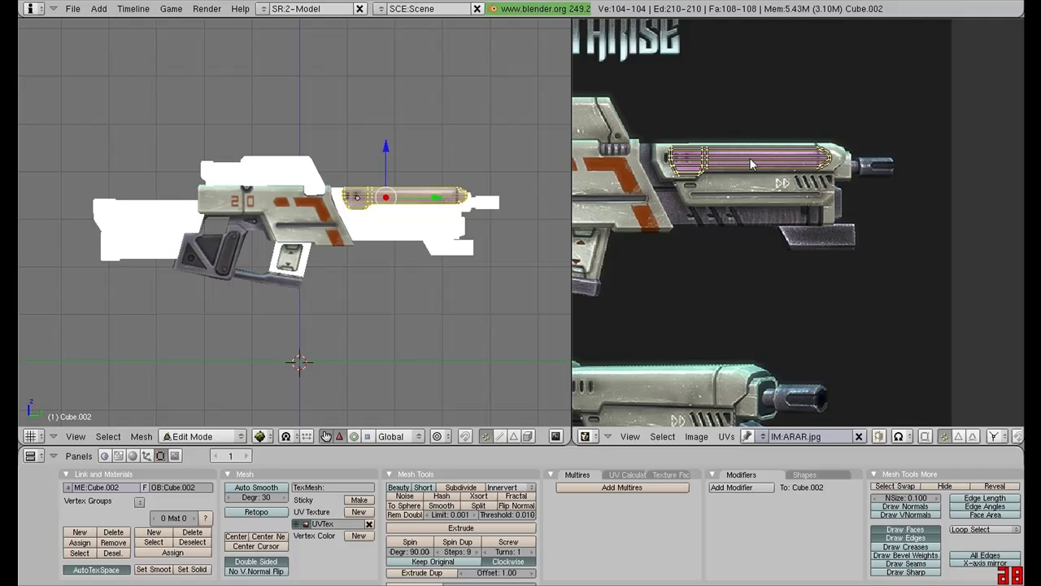
# Enlarge and reposition the shroud's UV layout over the pictured shroud, scale it to about 0.95 along X, and return to object mode
pyautogui.press('s')
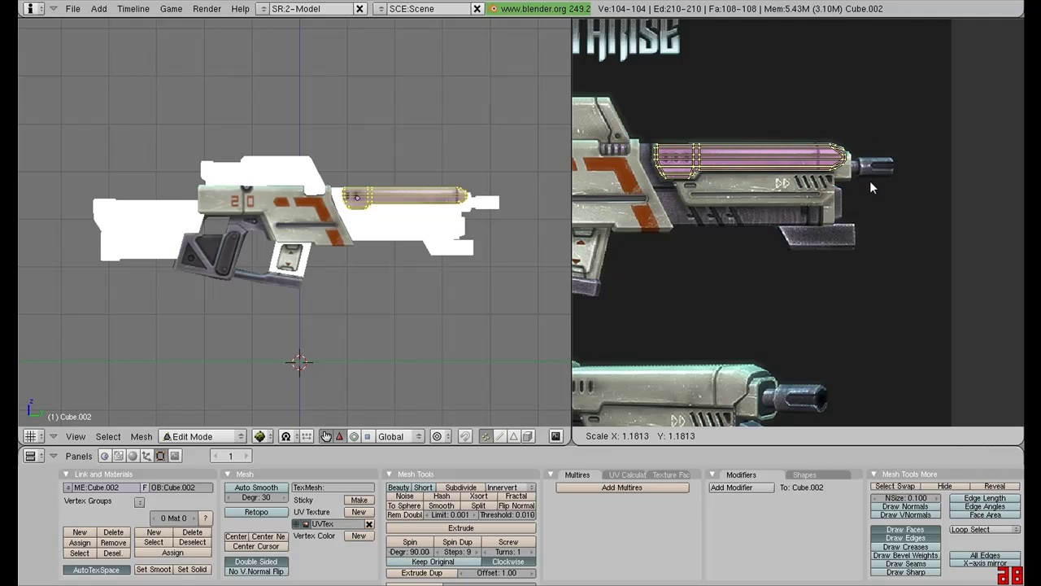
pyautogui.click(868, 181)
pyautogui.press('g')
pyautogui.click(865, 180)
pyautogui.press('s')
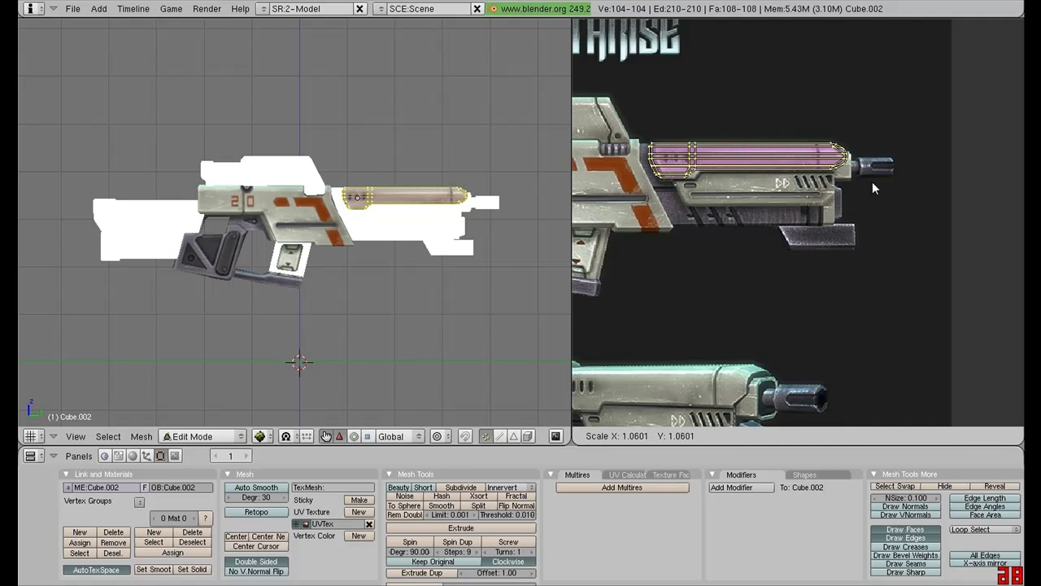
pyautogui.click(872, 181)
pyautogui.press('s')
pyautogui.press('x')
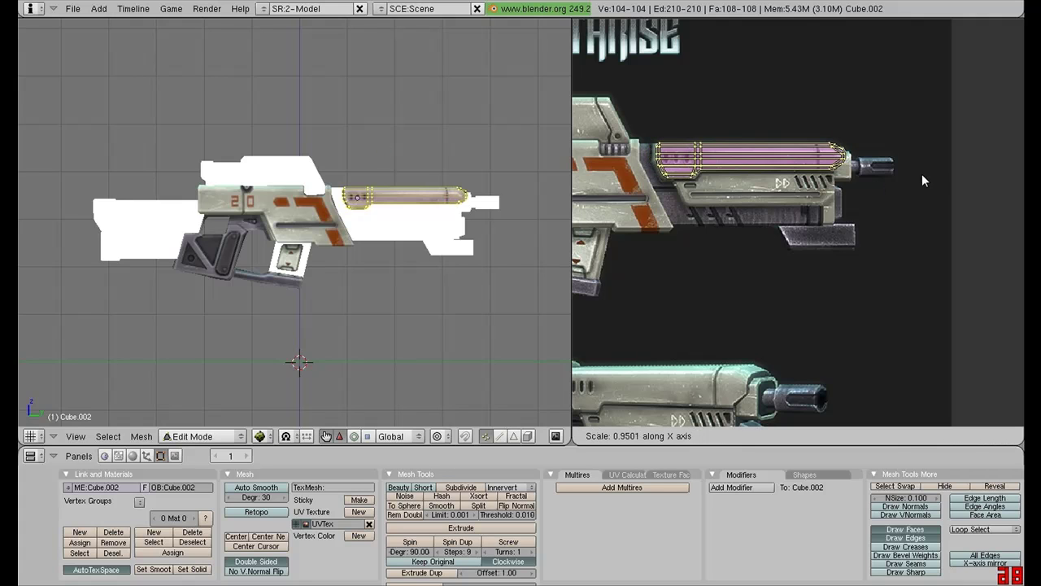
pyautogui.click(926, 175)
pyautogui.press('Tab')
# Nudge the shroud's UV layout down in the image so its top surface takes the light shroud colour instead of the dark background
pyautogui.scroll(3, 423, 204)
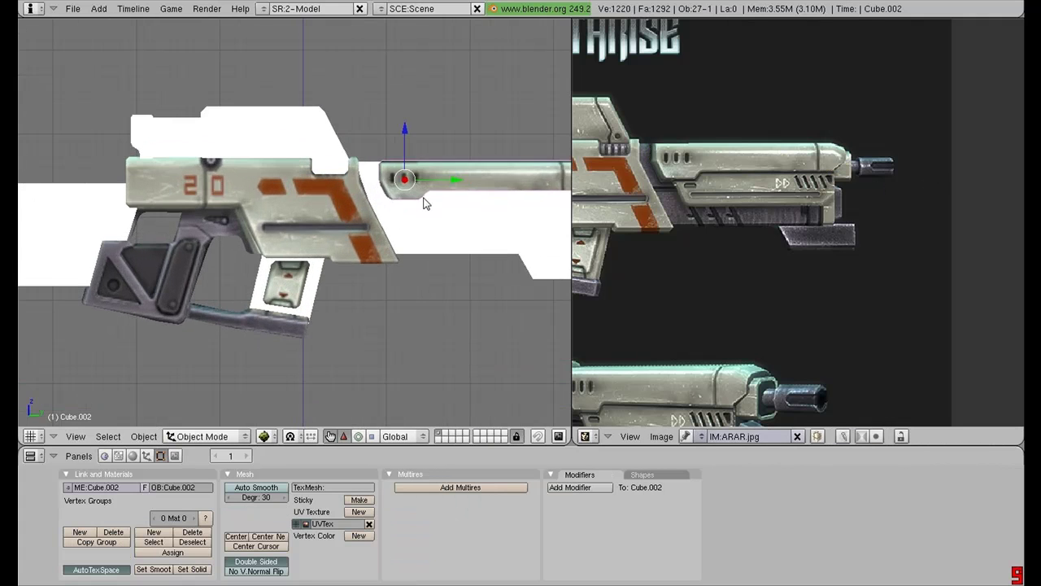
pyautogui.moveTo(423, 198); pyautogui.dragTo(353, 251, button='middle')
pyautogui.scroll(2, 353, 248)
pyautogui.moveTo(366, 203); pyautogui.dragTo(344, 223, button='middle')
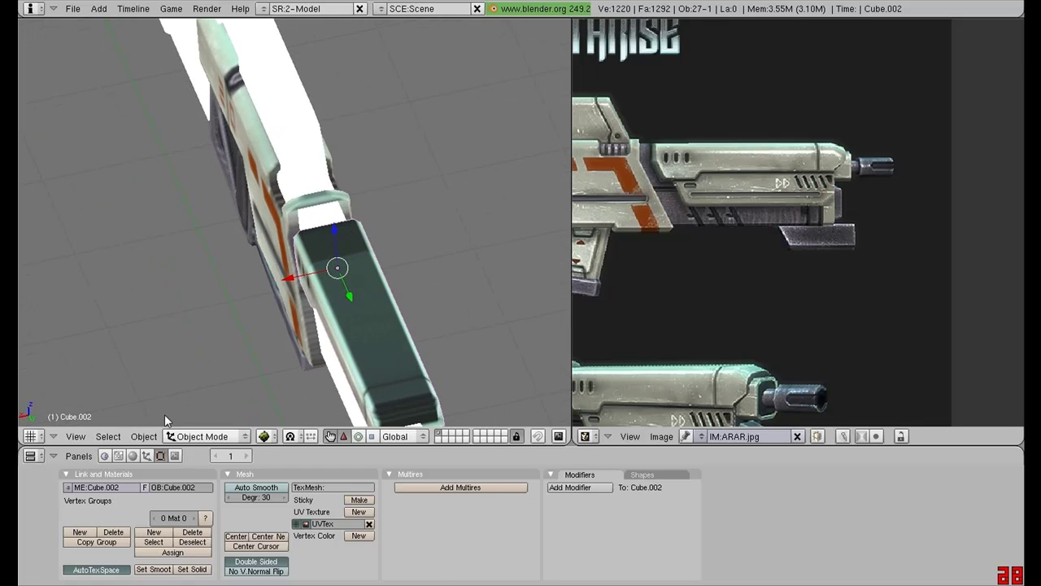
pyautogui.press('Tab')
pyautogui.press('g')
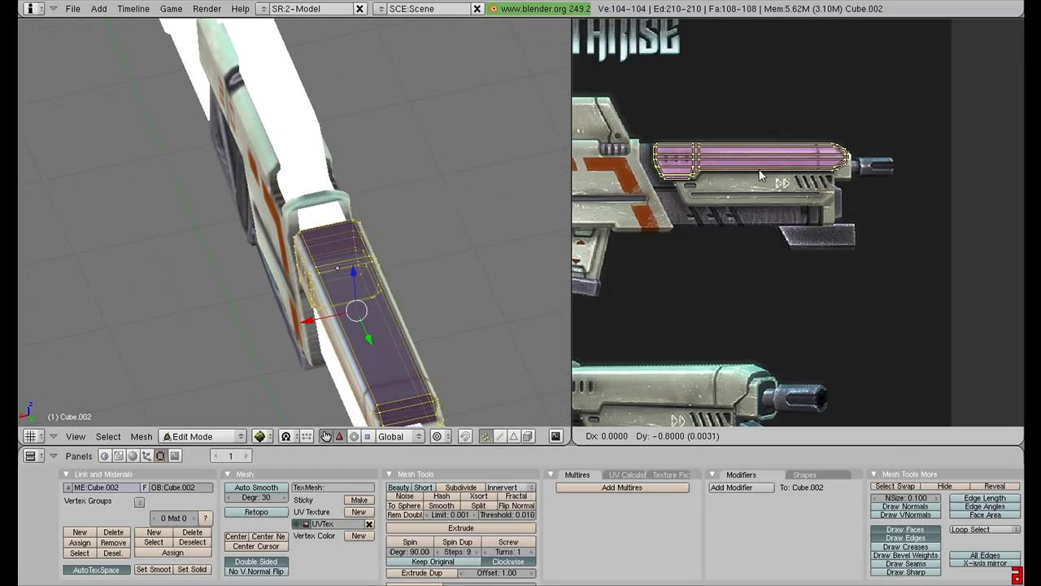
pyautogui.click(757, 172)
pyautogui.press('Tab')
pyautogui.press('Tab')
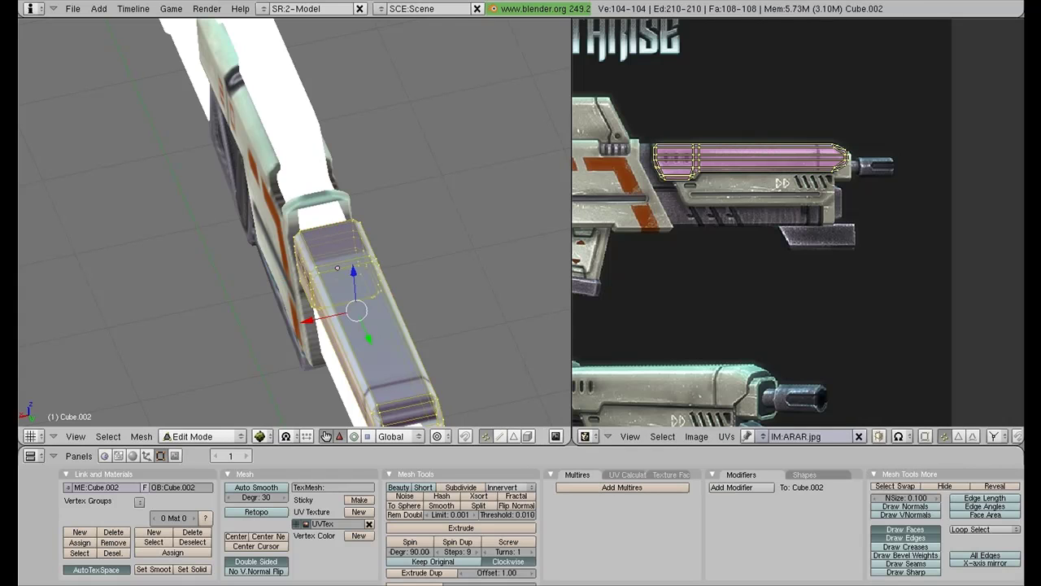
pyautogui.press('g')
pyautogui.click(755, 185)
pyautogui.press('Tab')
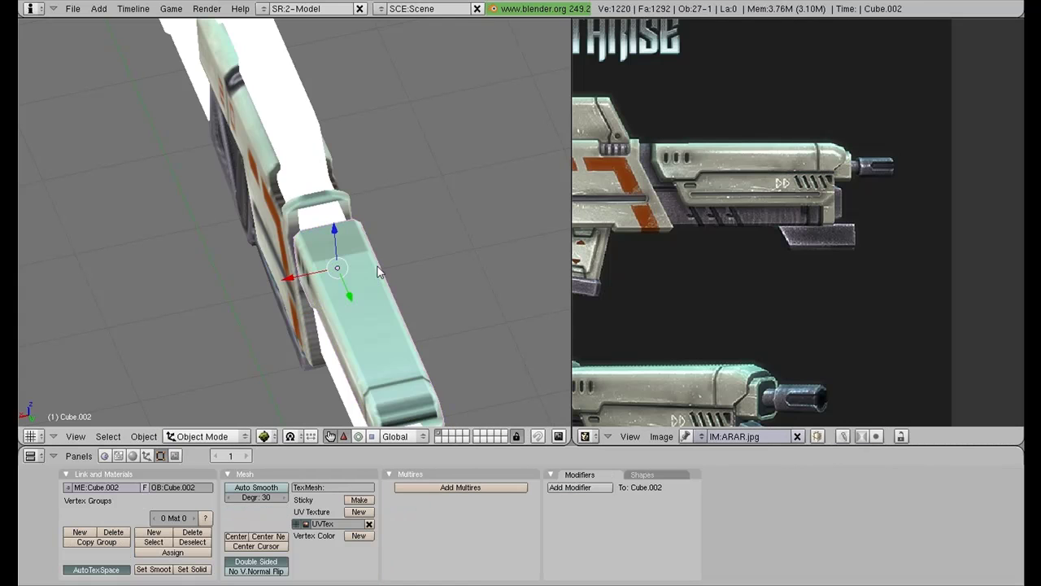
# Examine the texture on the barrel shroud's top and sides from several angles
pyautogui.moveTo(163, 264)
pyautogui.mouseDown(button='middle')
pyautogui.moveTo(282, 250)
pyautogui.moveTo(162, 246)
pyautogui.mouseUp(button='middle')
pyautogui.scroll(-3, 291, 242)
pyautogui.press('a')
pyautogui.moveTo(432, 248); pyautogui.dragTo(301, 248, button='middle')
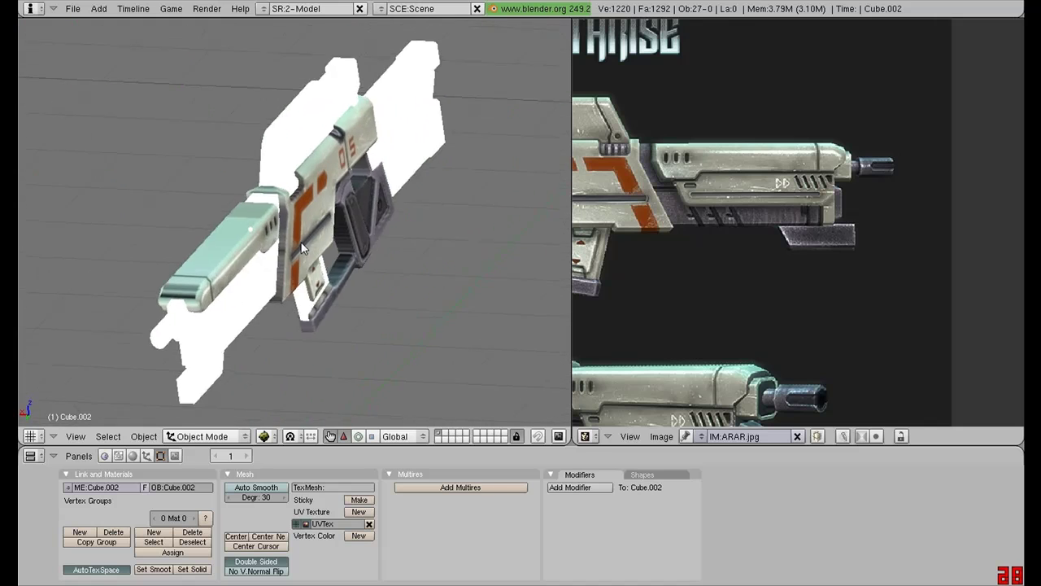
pyautogui.scroll(3, 301, 242)
pyautogui.moveTo(213, 239); pyautogui.dragTo(358, 251, button='middle')
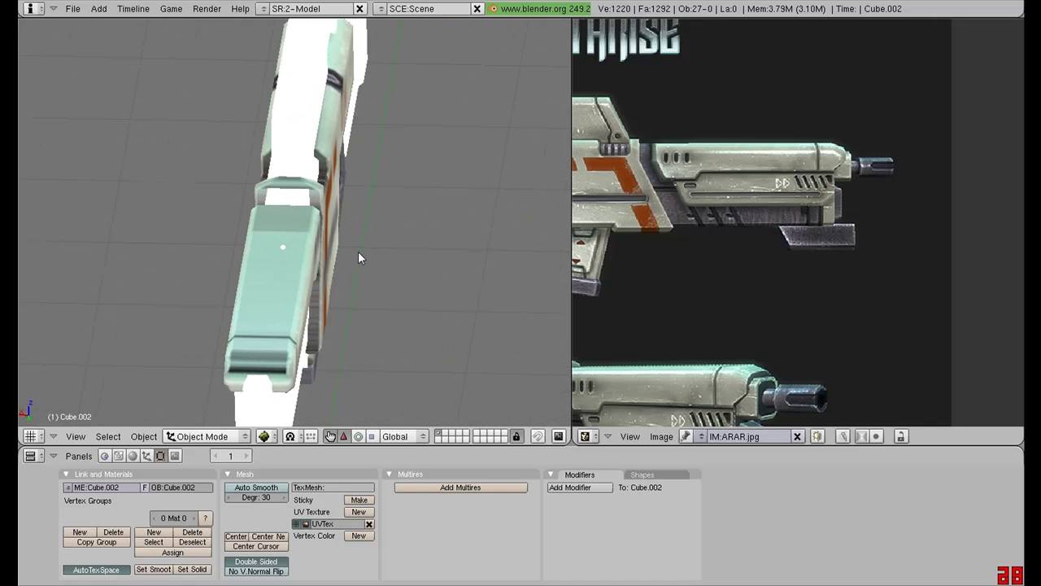
pyautogui.press('Tab')
pyautogui.moveTo(521, 175); pyautogui.dragTo(508, 116, button='middle')
pyautogui.press('a')
pyautogui.press('Tab')
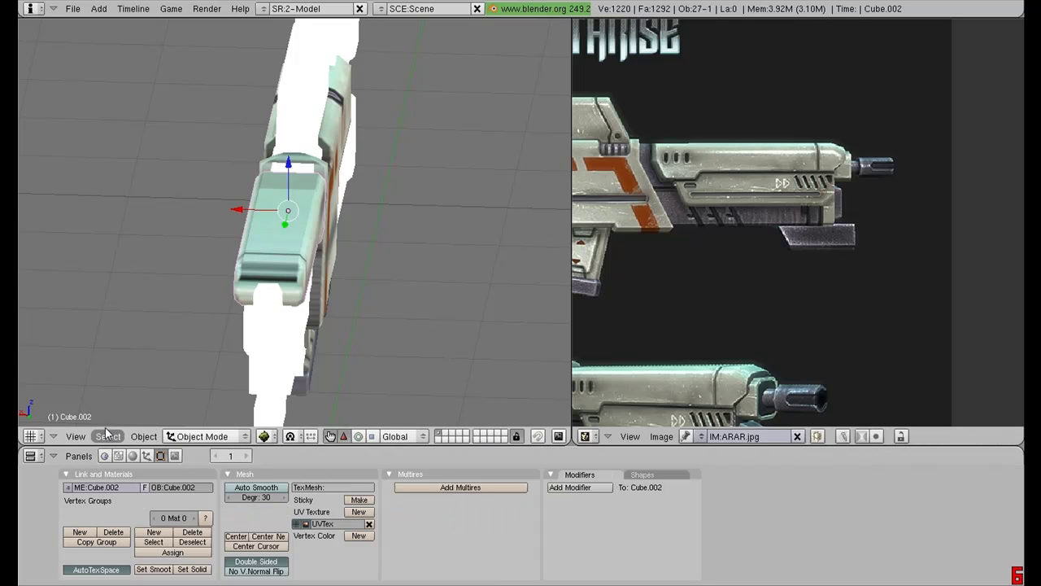
# Select the side panel beneath the barrel shroud and unwrap all its faces from the side view
pyautogui.press('KP_3')
pyautogui.rightClick(435, 191)
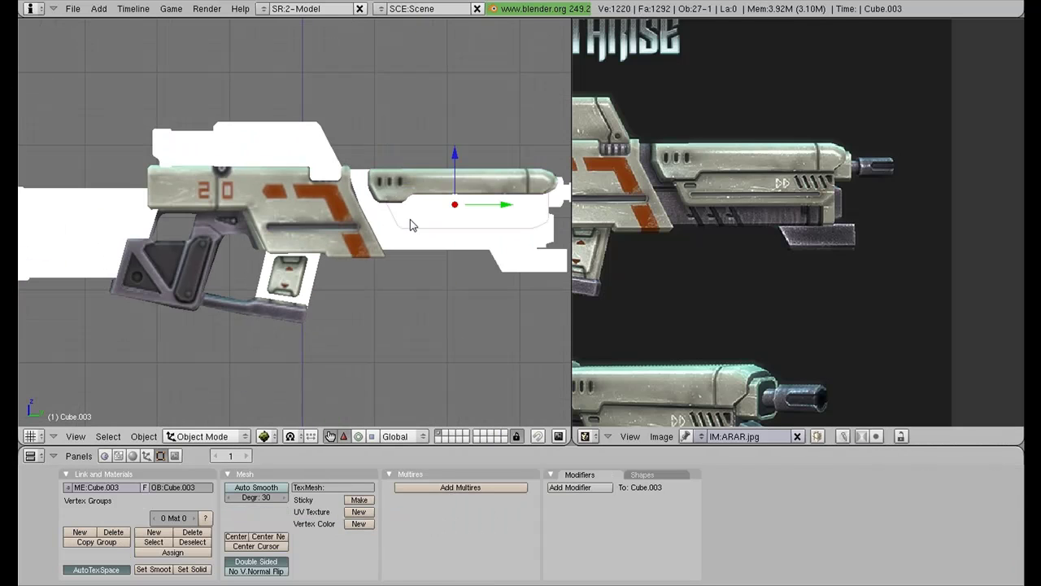
pyautogui.press('Tab')
pyautogui.press('a')
pyautogui.press('u')
pyautogui.press('Return')
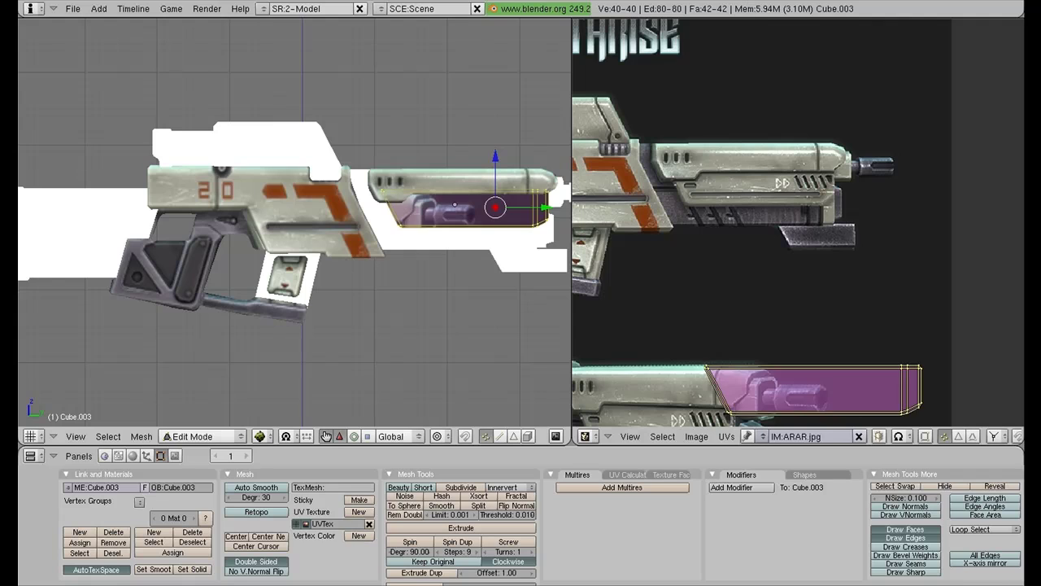
# Move the side panel's UV layout onto the upper rifle's vented panel in the image, scale it down to fit, and finish mesh editing
pyautogui.press('g')
pyautogui.click(811, 165)
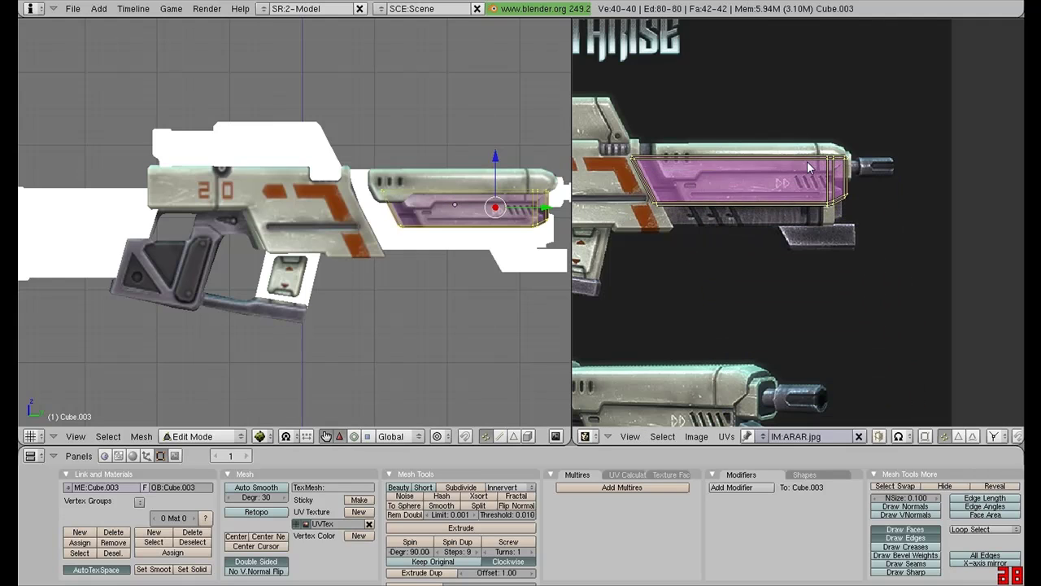
pyautogui.scroll(2, 846, 200)
pyautogui.press('s')
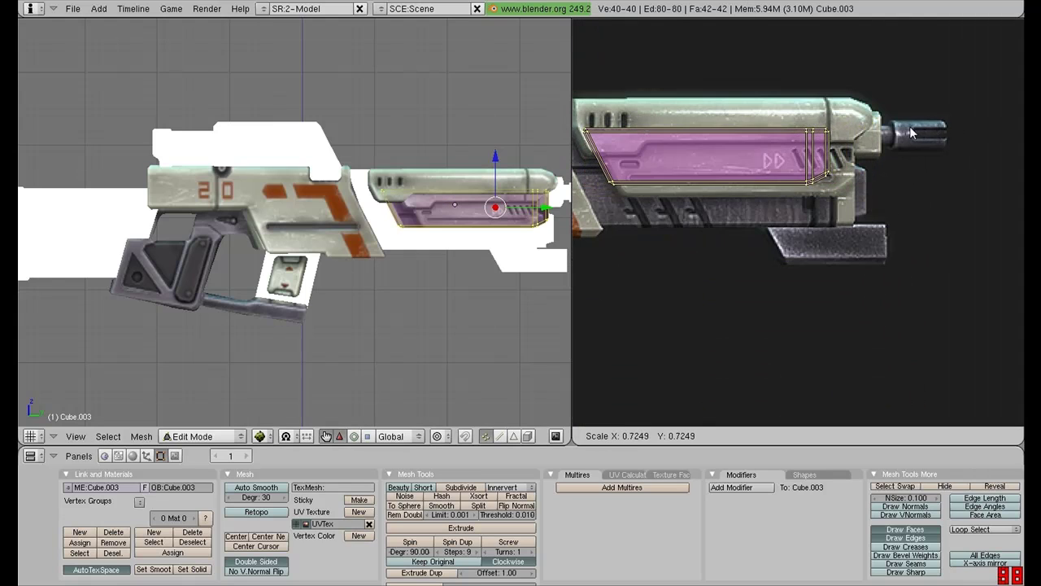
pyautogui.click(912, 132)
pyautogui.press('g')
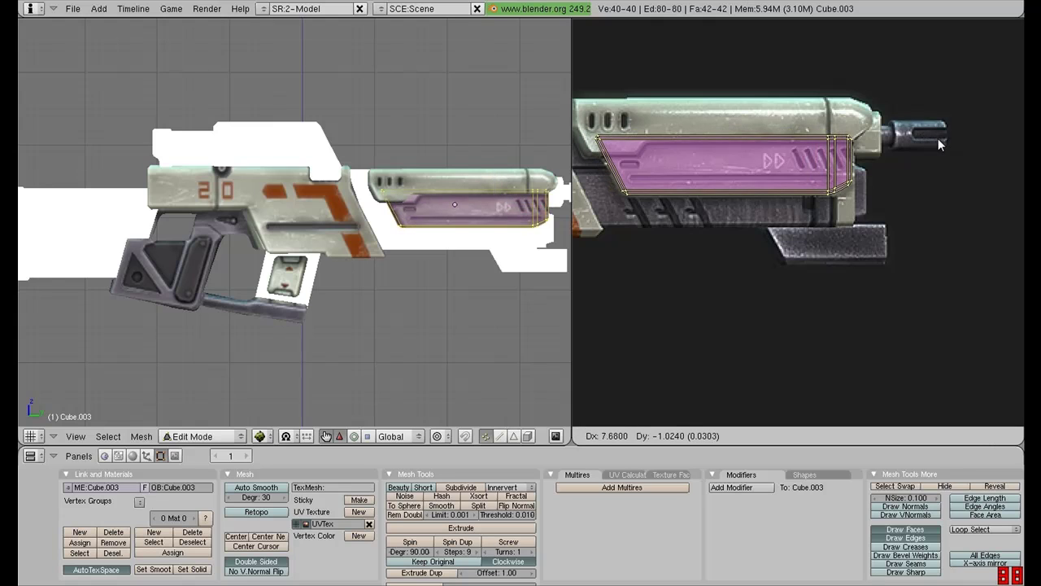
pyautogui.click(939, 140)
pyautogui.press('Tab')
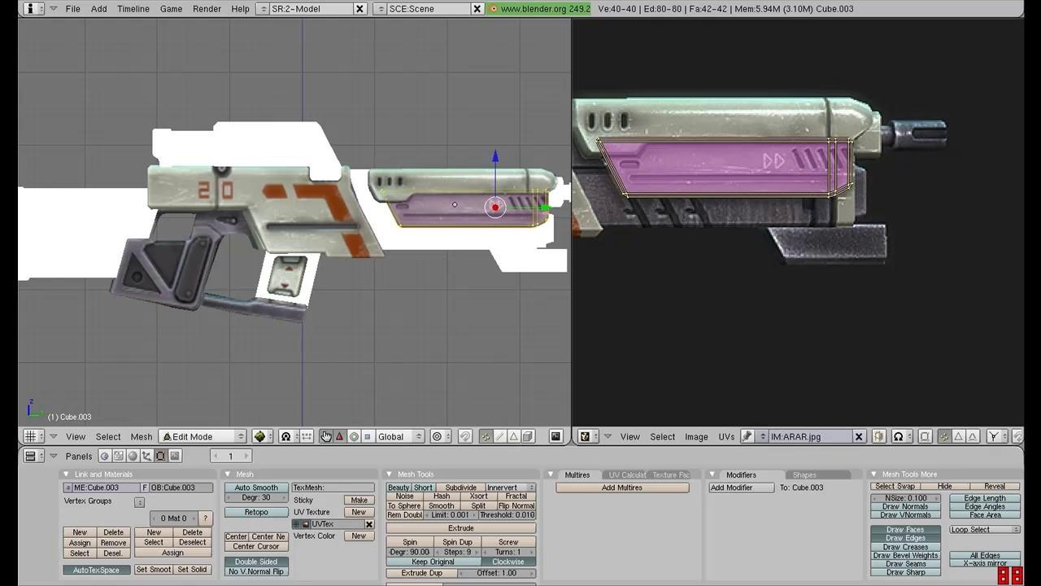
# Select the front body block behind the shroud and side panel, give it a UV texture and project it from the side view
pyautogui.rightClick(456, 184)
pyautogui.press('Tab')
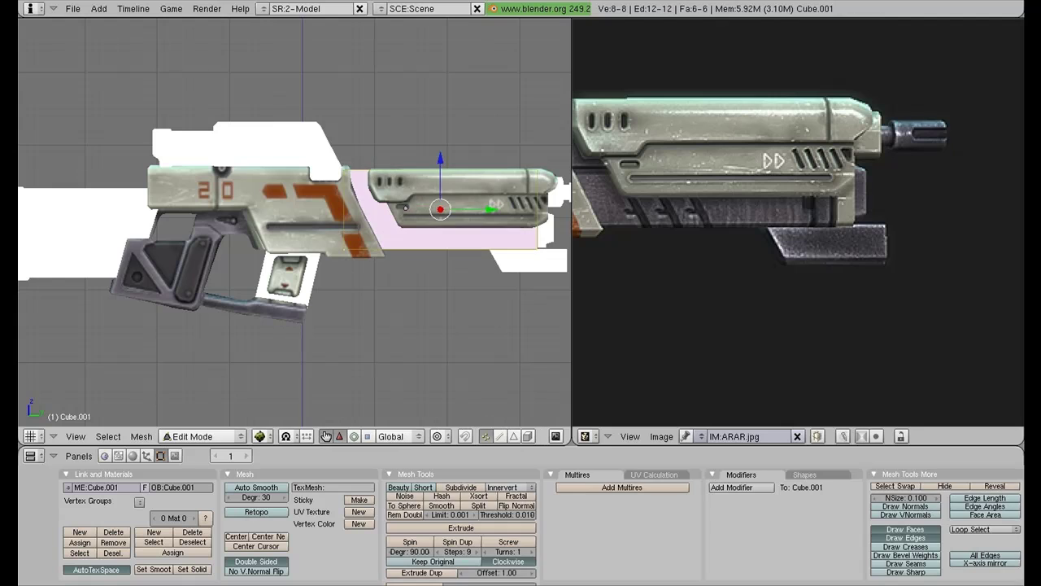
pyautogui.click(359, 512)
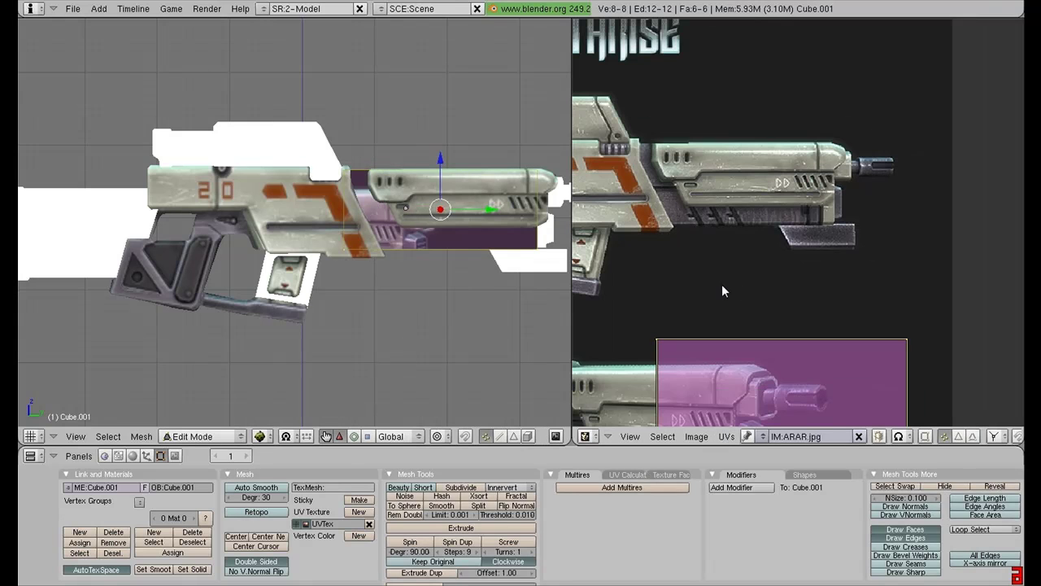
# Move the front block's UV layout over the upper rifle's front section in the image and scale it down to match
pyautogui.press('g')
pyautogui.click(729, 160)
pyautogui.press('s')
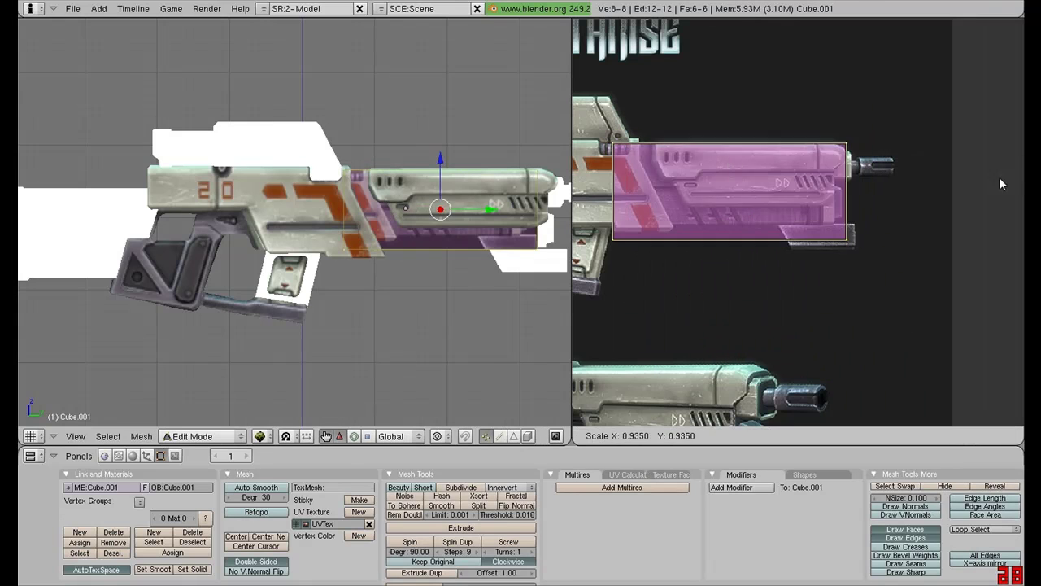
pyautogui.click(967, 182)
pyautogui.press('g')
pyautogui.click(965, 183)
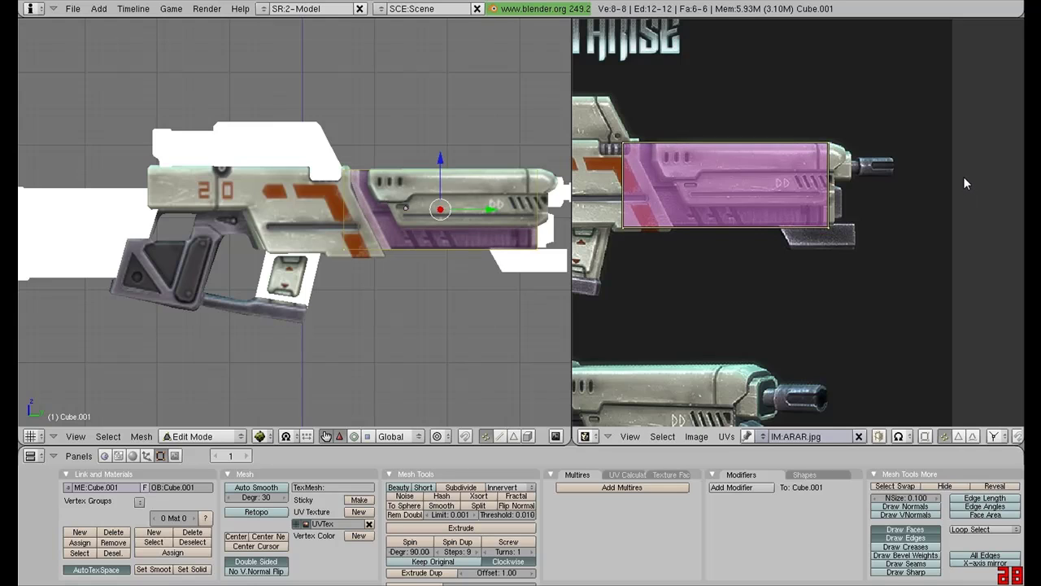
# Fine-tune the front block's UV position against the pictured dark front frame, then return to object mode
pyautogui.press('g')
pyautogui.click(966, 176)
pyautogui.press('g')
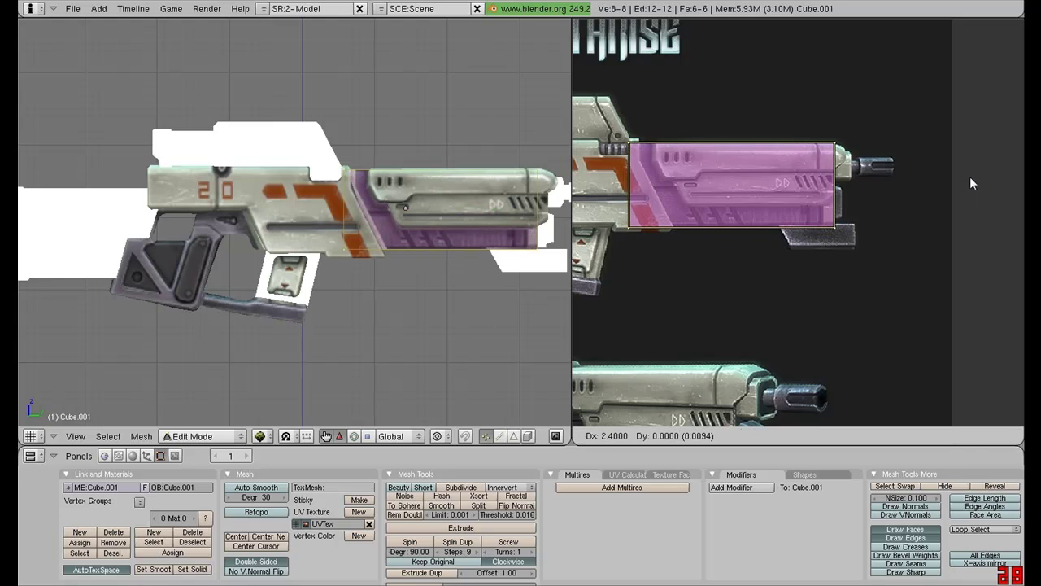
pyautogui.click(970, 177)
pyautogui.press('g')
pyautogui.click(973, 178)
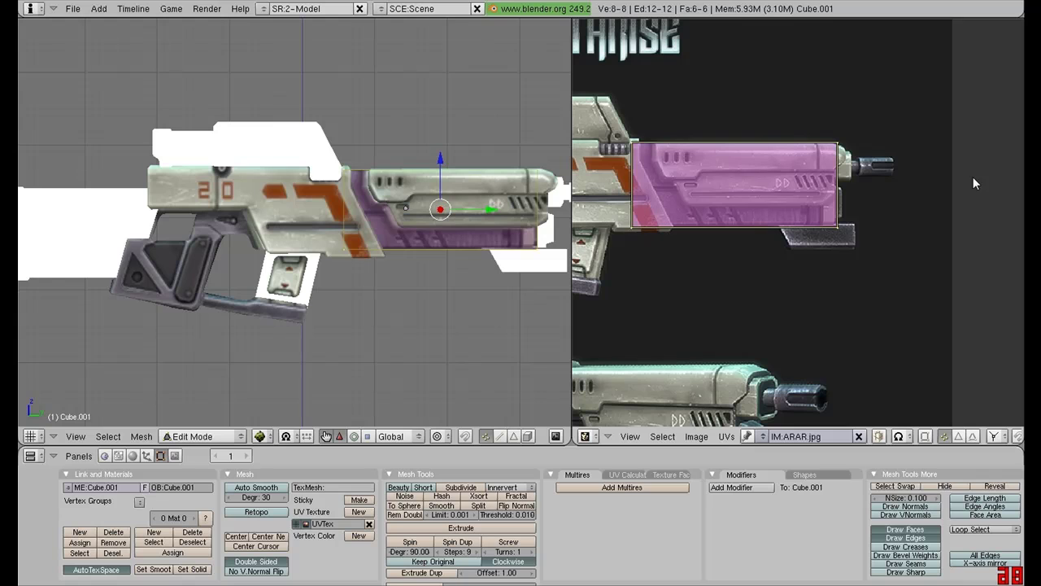
pyautogui.press('Tab')
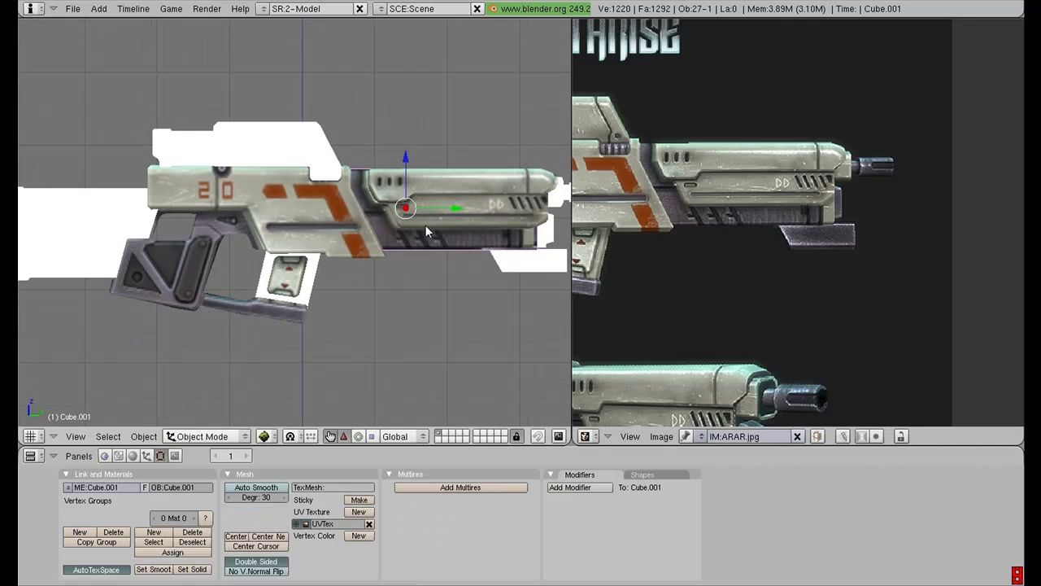
# Select the magazine block below the receiver and project all of its faces' UVs from the side view
pyautogui.scroll(2, 425, 225)
pyautogui.keyDown('shift'); pyautogui.moveTo(458, 252); pyautogui.dragTo(305, 207, button='middle'); pyautogui.keyUp('shift')
pyautogui.rightClick(128, 285)
pyautogui.press('Tab')
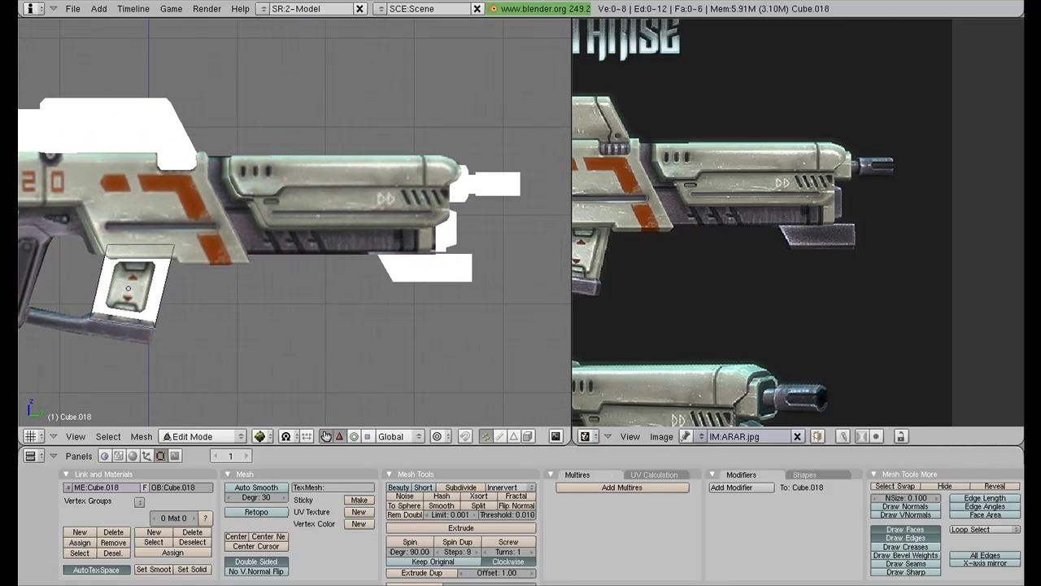
pyautogui.press('a')
pyautogui.press('u')
pyautogui.press('Return')
pyautogui.scroll(-2, 870, 341)
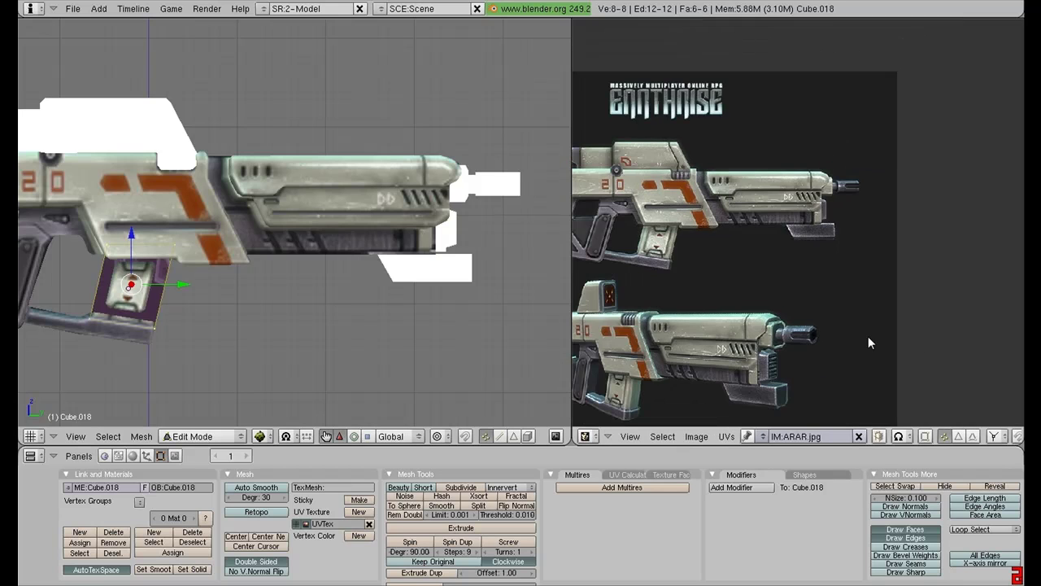
# Move the magazine's UV layout onto the upper rifle's magazine in the image and scale it down to match
pyautogui.moveTo(739, 273); pyautogui.dragTo(914, 179, button='middle')
pyautogui.press('g')
pyautogui.click(879, 165)
pyautogui.scroll(3, 889, 134)
pyautogui.moveTo(893, 112); pyautogui.dragTo(802, 272, button='middle')
pyautogui.press('s')
pyautogui.click(804, 216)
pyautogui.press('g')
pyautogui.click(840, 251)
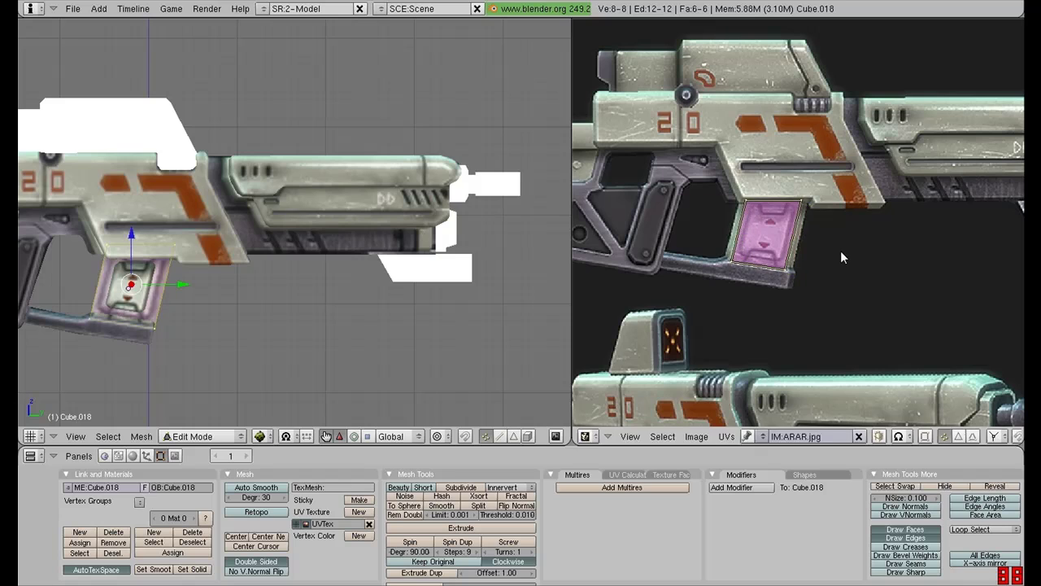
# Fine-tune the scale of the magazine's UV layout so it covers the pictured magazine, then leave mesh editing
pyautogui.press('s')
pyautogui.click(858, 253)
pyautogui.press('Tab')
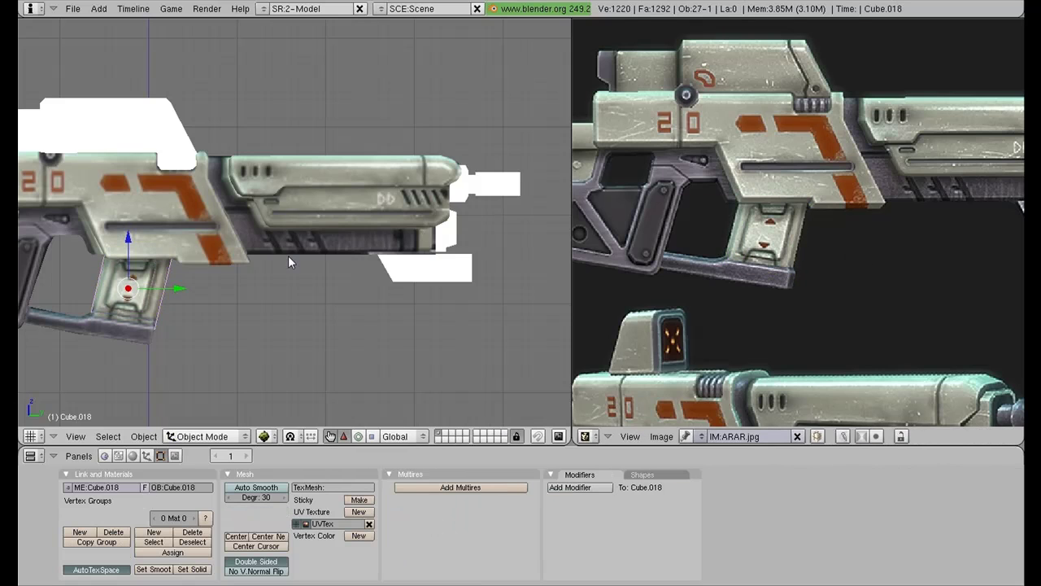
pyautogui.press('Tab')
pyautogui.press('s')
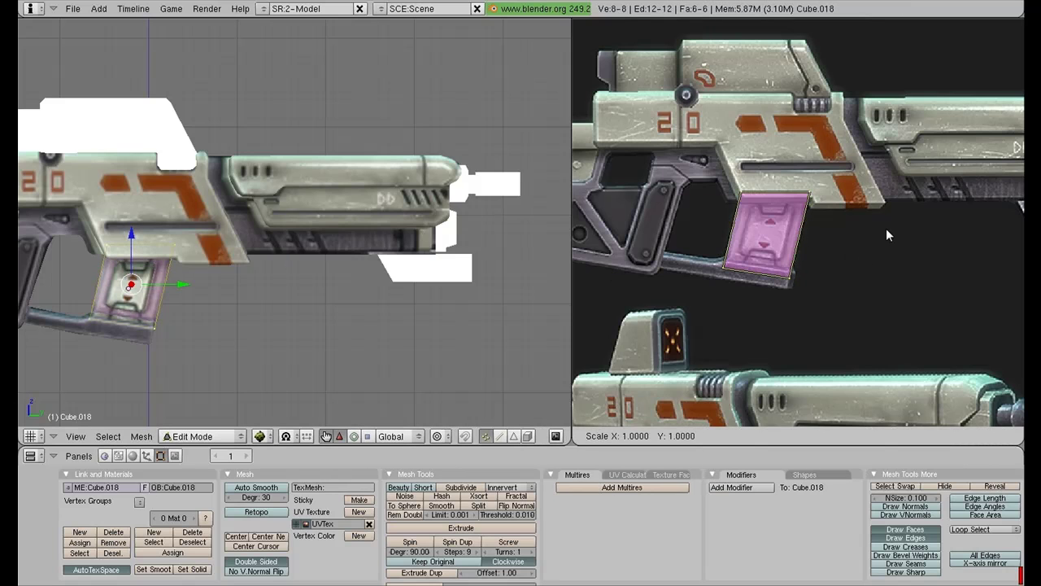
pyautogui.click(878, 228)
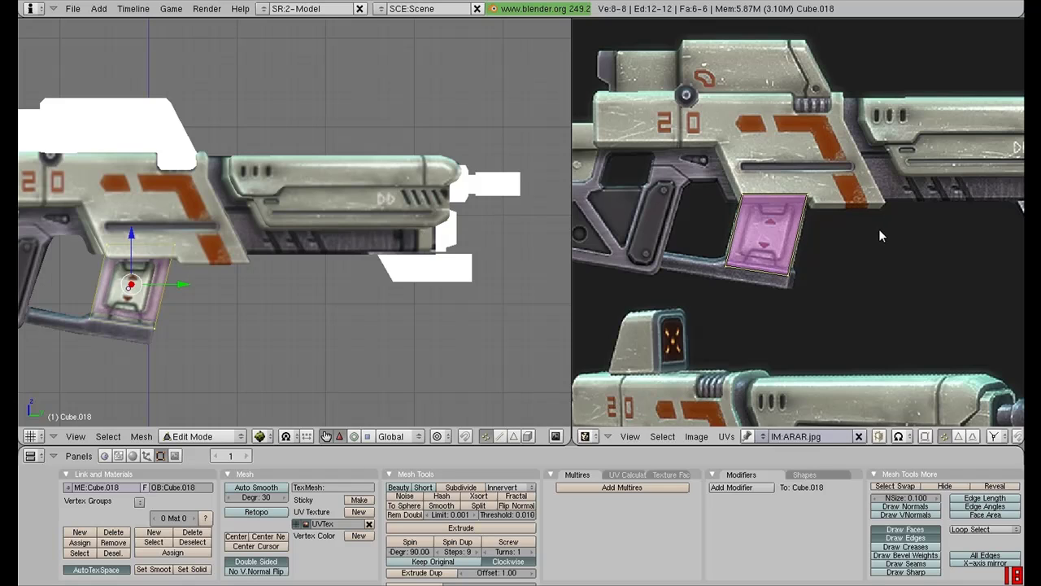
pyautogui.press('s')
pyautogui.click(885, 232)
pyautogui.press('Tab')
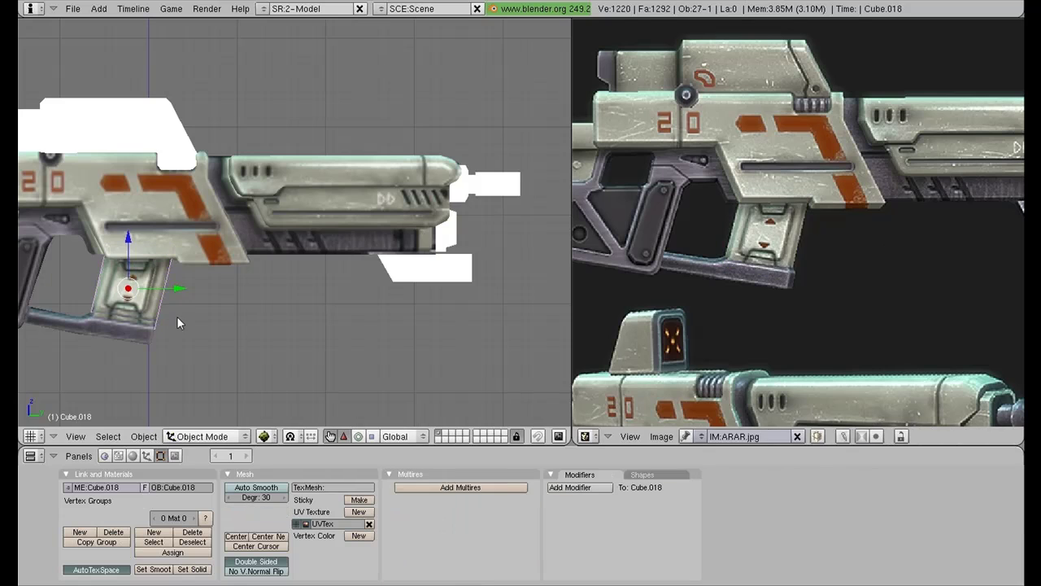
# Nudge the UV layout of the lower guard bar beneath the magazine vertically against the pictured bar, then return to object mode
pyautogui.rightClick(129, 327)
pyautogui.press('Tab')
pyautogui.scroll(4, 644, 264)
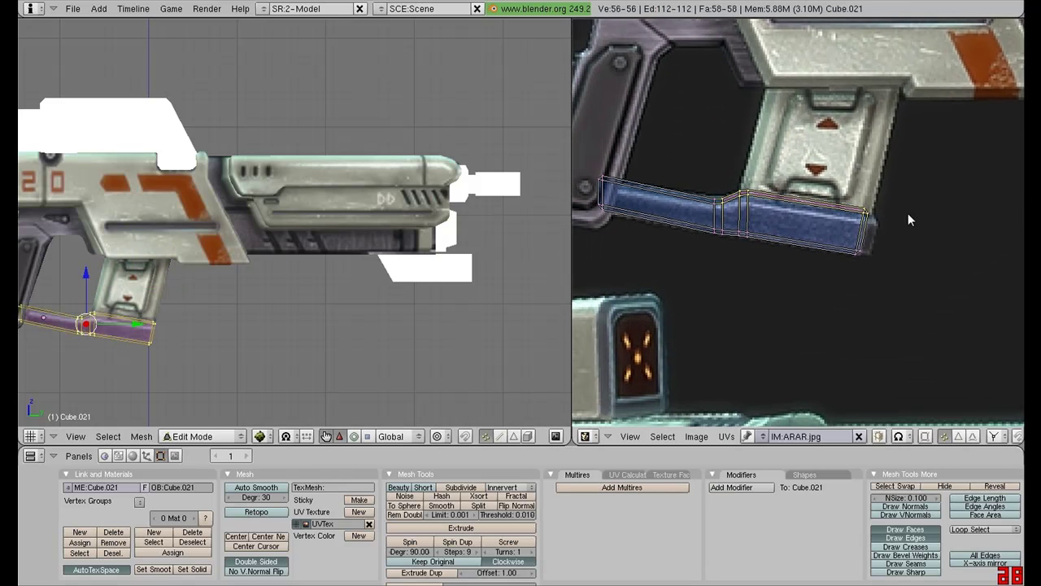
pyautogui.press('g')
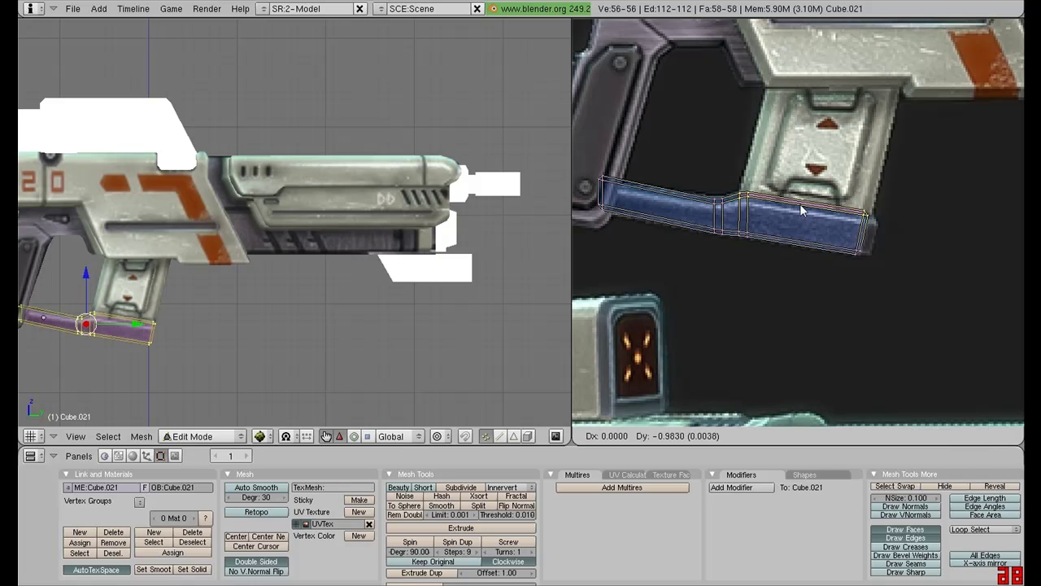
pyautogui.click(800, 209)
pyautogui.press('Tab')
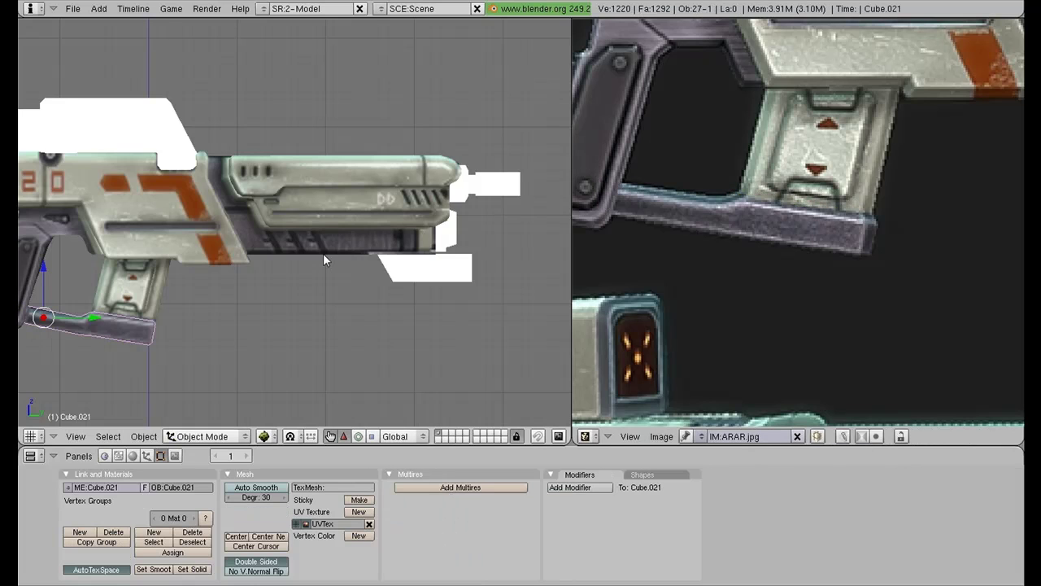
# Select the slanted foregrip block under the barrel, give it a UV texture and project all its faces from the side view
pyautogui.moveTo(323, 253); pyautogui.dragTo(307, 252, button='middle')
pyautogui.rightClick(419, 265)
pyautogui.press('Tab')
pyautogui.scroll(-2, 420, 265)
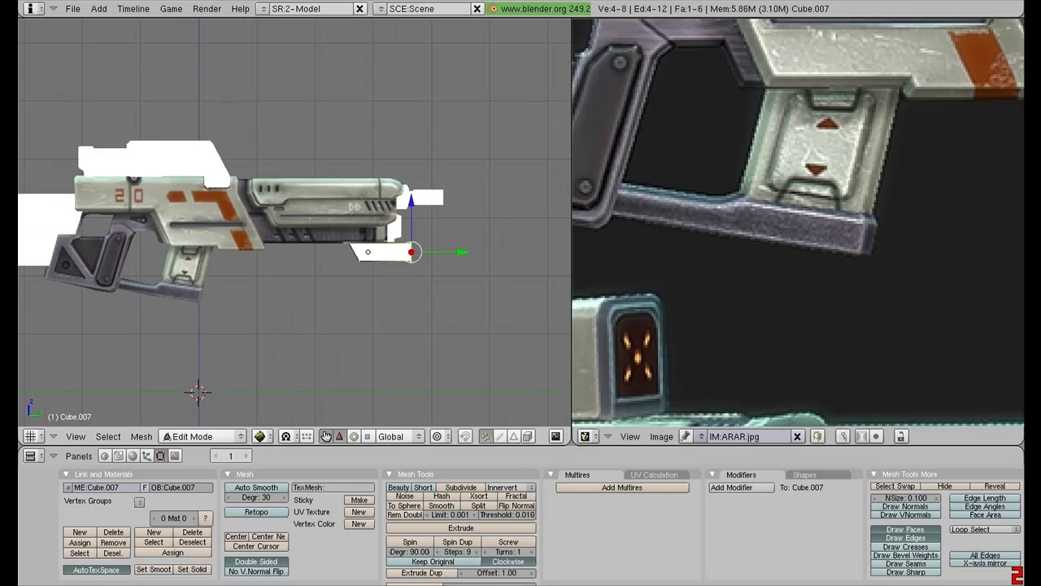
pyautogui.press('a')
pyautogui.press('a')
pyautogui.click(358, 511)
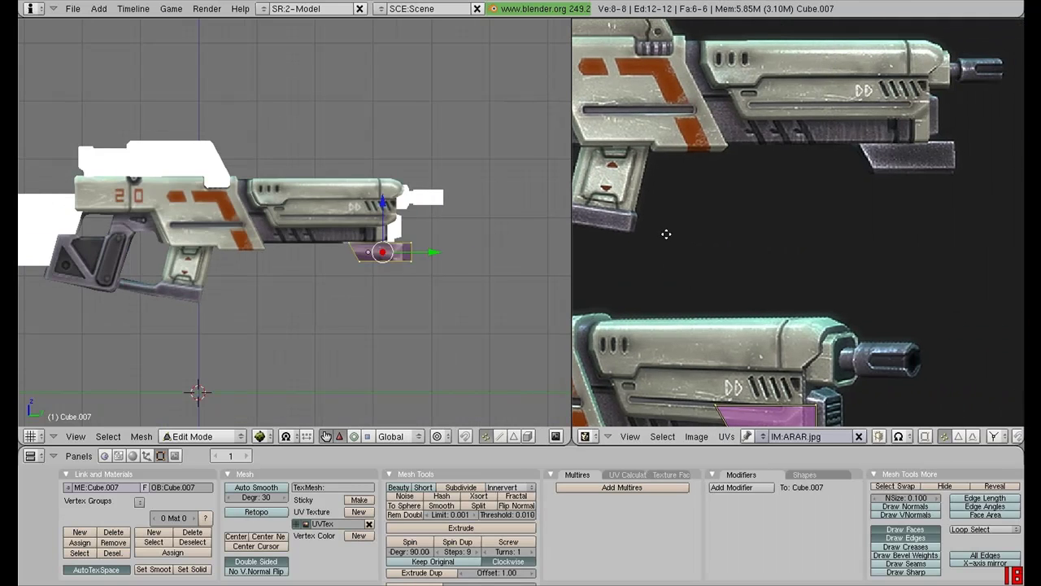
# Move the foregrip block's UV layout over the upper rifle's dark foregrip in the image and scale it to its size
pyautogui.press('g')
pyautogui.click(923, 113)
pyautogui.moveTo(923, 112); pyautogui.dragTo(649, 156, button='middle')
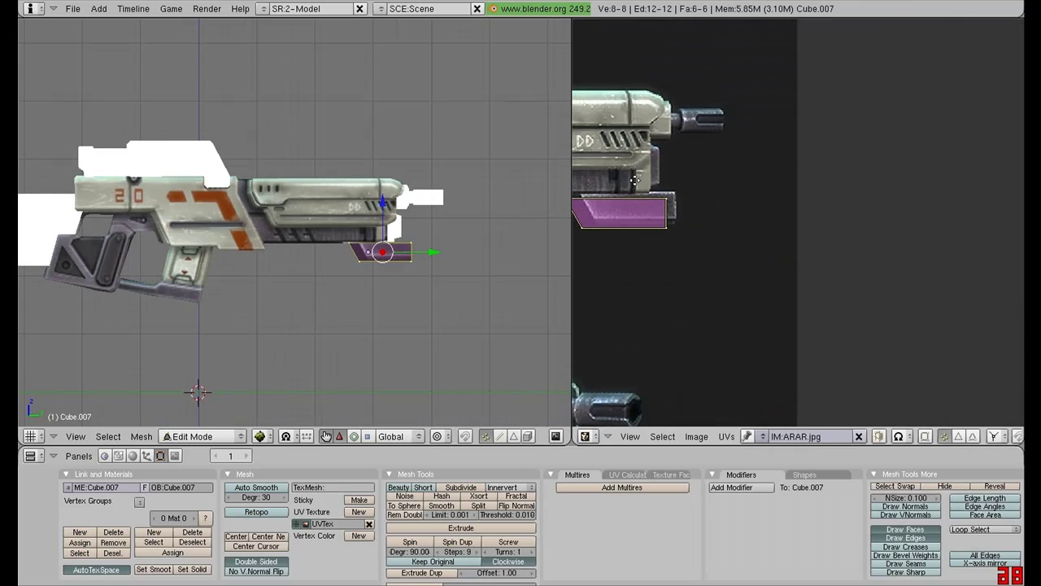
pyautogui.scroll(1, 651, 161)
pyautogui.moveTo(665, 198); pyautogui.dragTo(849, 219, button='middle')
pyautogui.press('s')
pyautogui.click(868, 240)
# Fine-tune the foregrip UVs' position and scale against the pictured dark block, then finish mesh editing
pyautogui.press('g')
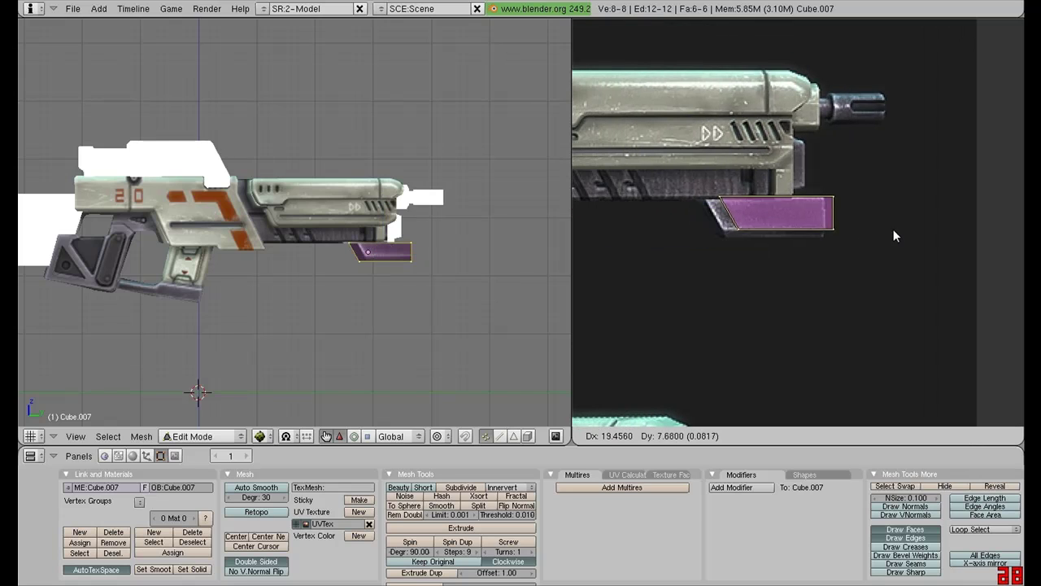
pyautogui.click(881, 232)
pyautogui.press('s')
pyautogui.click(897, 237)
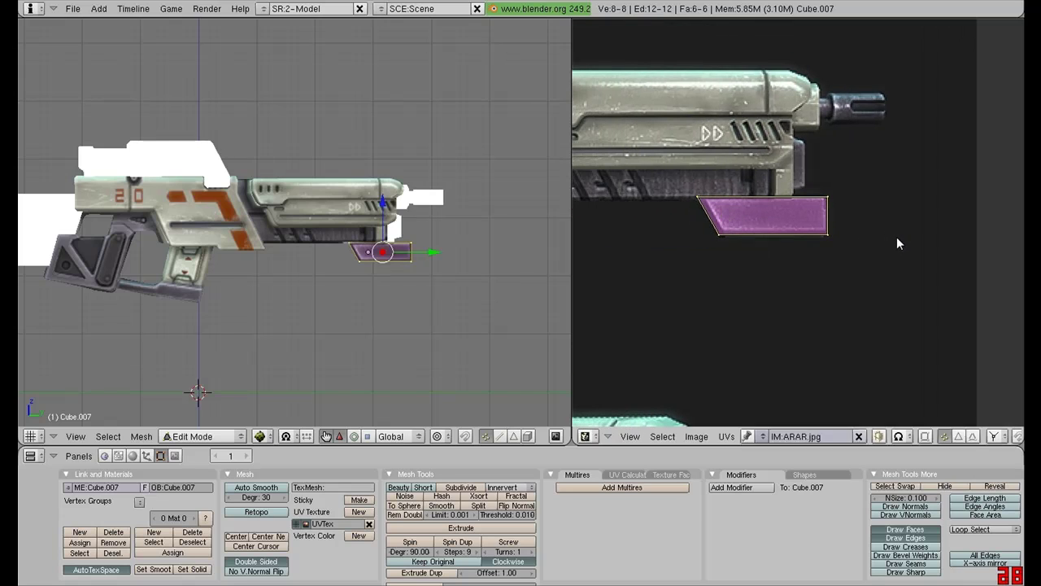
pyautogui.press('Tab')
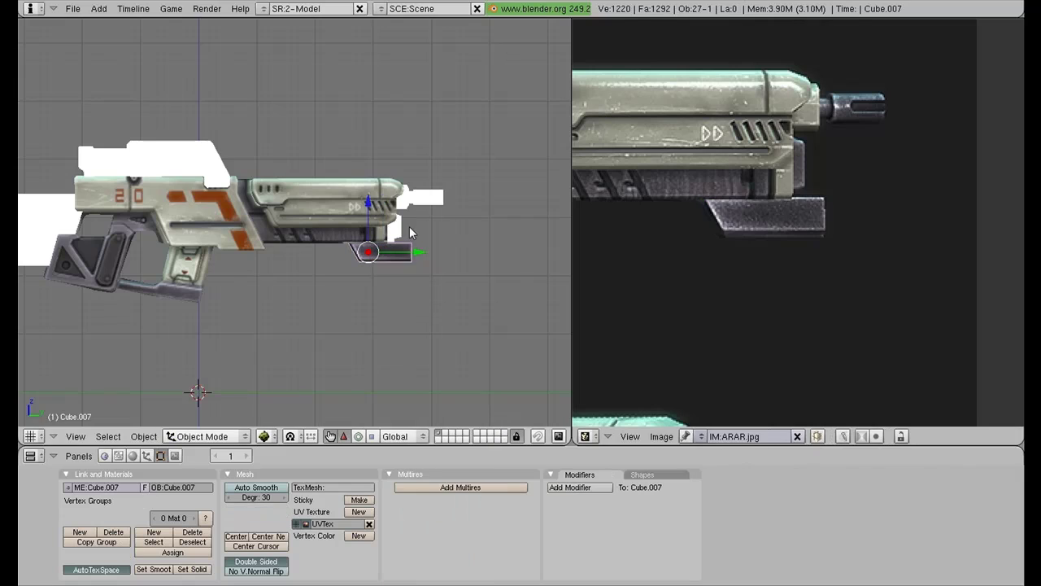
# Select the block above the foregrip at the shroud's front end and project its UVs from the side view
pyautogui.scroll(1, 409, 233)
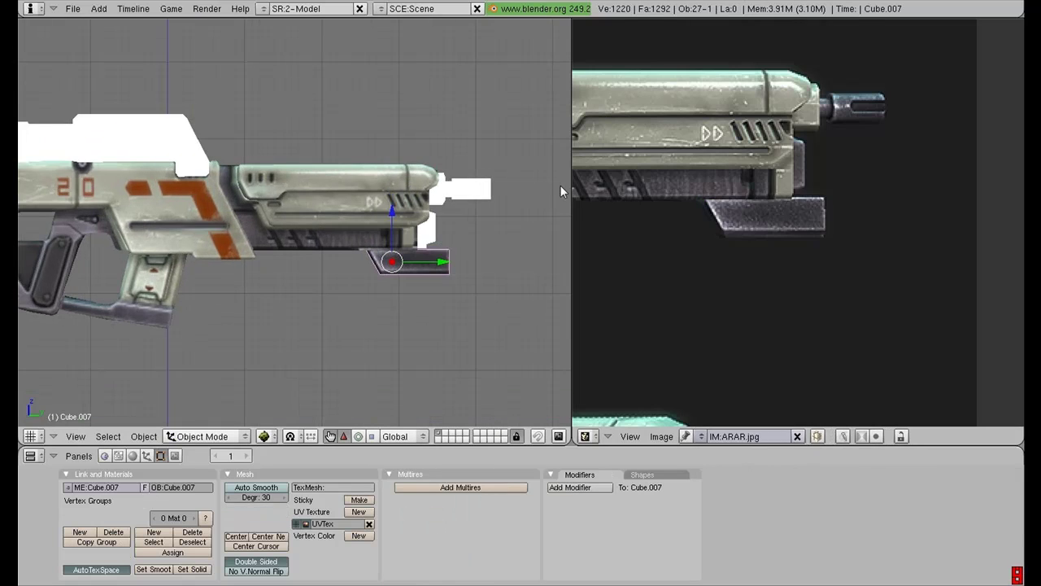
pyautogui.rightClick(426, 234)
pyautogui.press('Tab')
pyautogui.press('a')
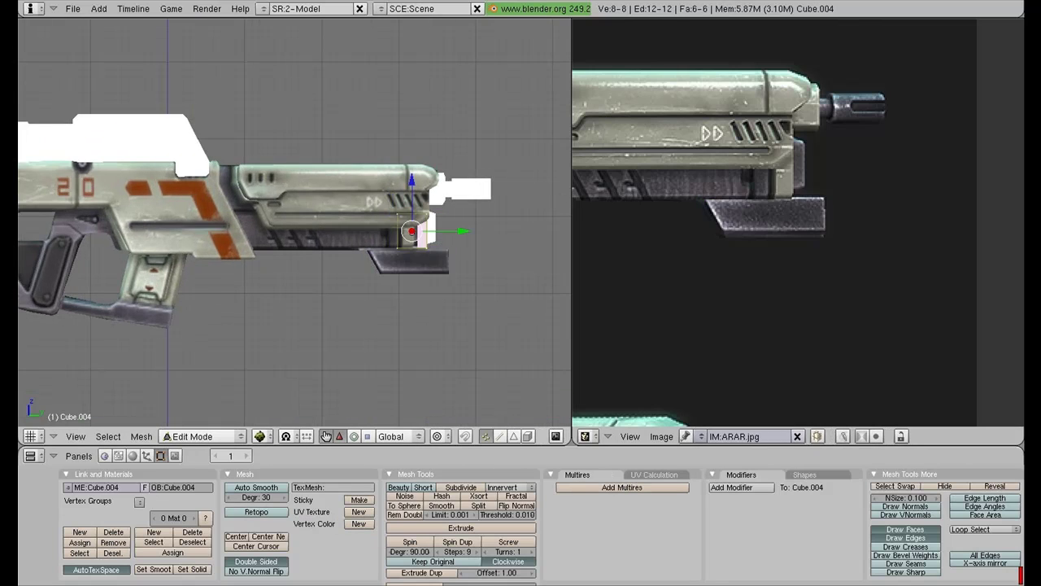
pyautogui.press('u')
pyautogui.press('Return')
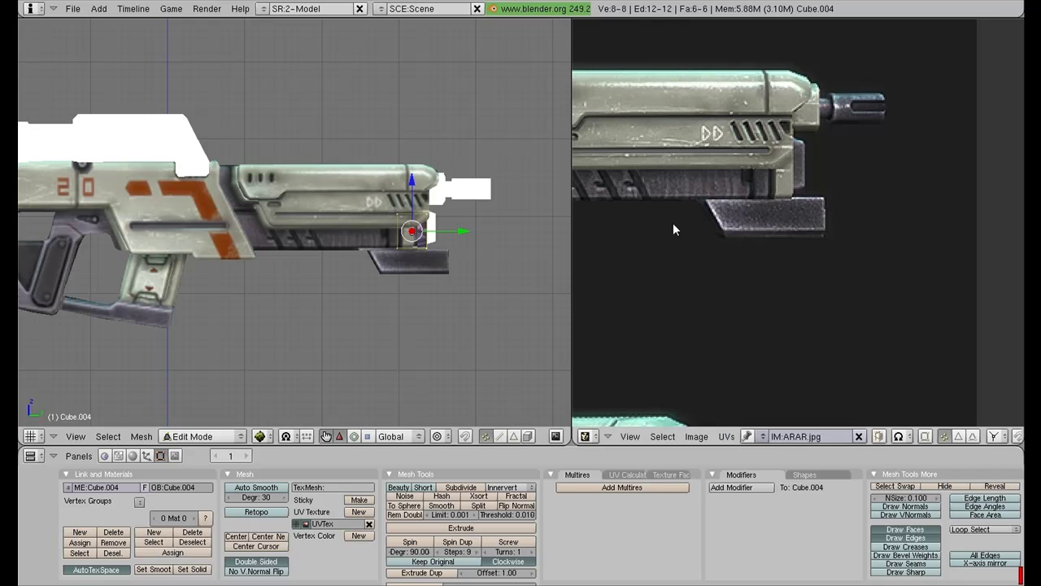
# Move the front-end block's UV layout over the upper rifle's front post in the image
pyautogui.scroll(-6, 750, 247)
pyautogui.press('g')
pyautogui.click(798, 207)
pyautogui.scroll(10, 801, 216)
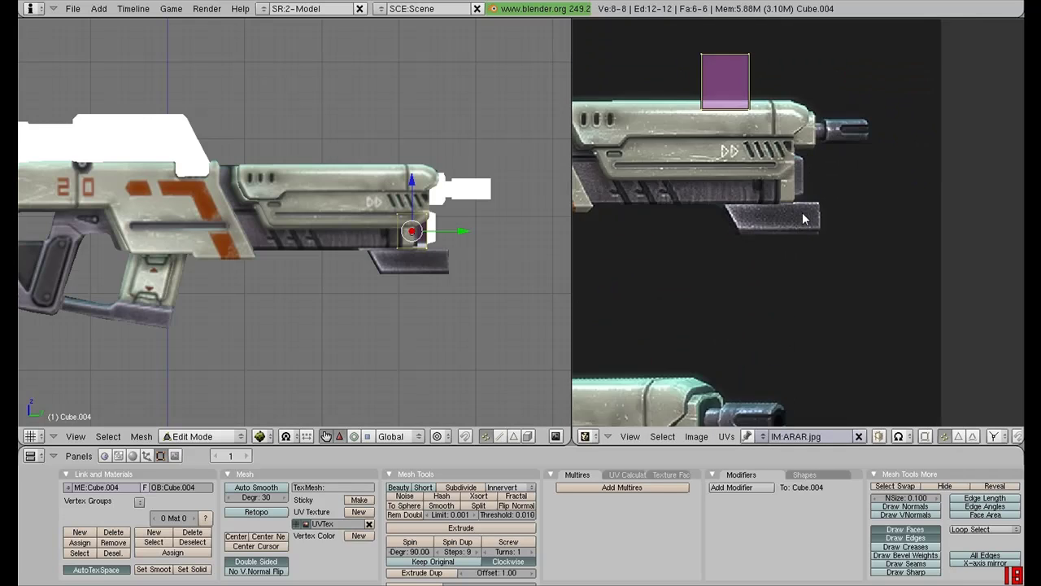
pyautogui.press('g')
pyautogui.click(922, 380)
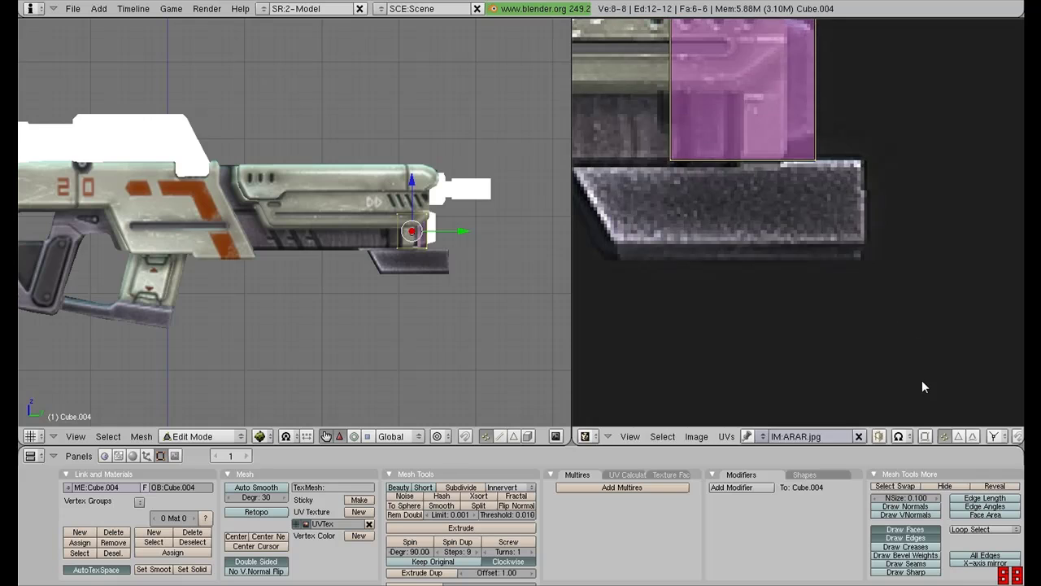
pyautogui.press('s')
pyautogui.click(835, 88)
pyautogui.hotkey('ctrl', 'z')
# Align the front-end block's UV layout with the edges of the pictured beige post, then return to object mode
pyautogui.press('g')
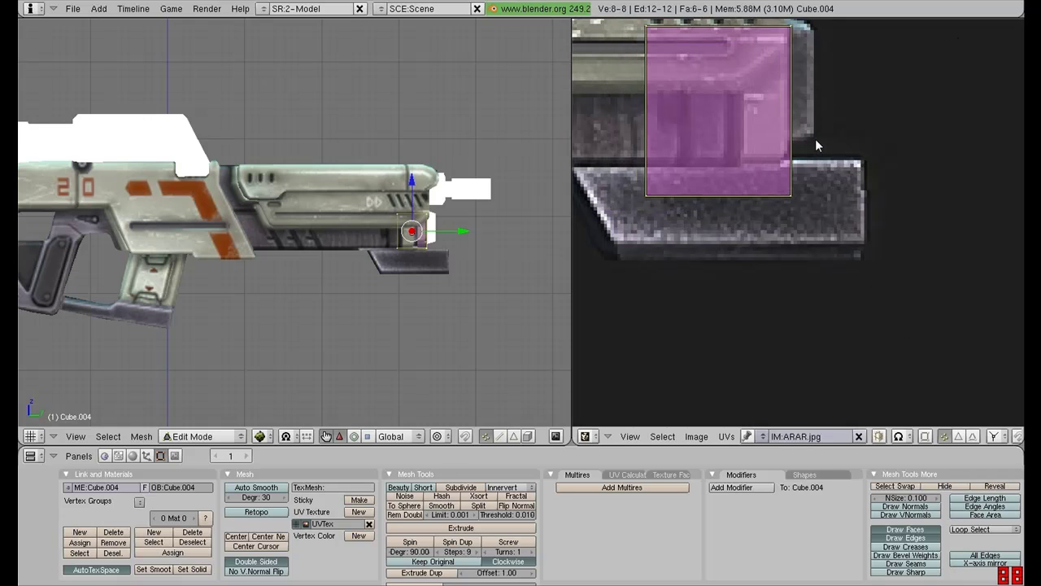
pyautogui.click(855, 123)
pyautogui.press('Tab')
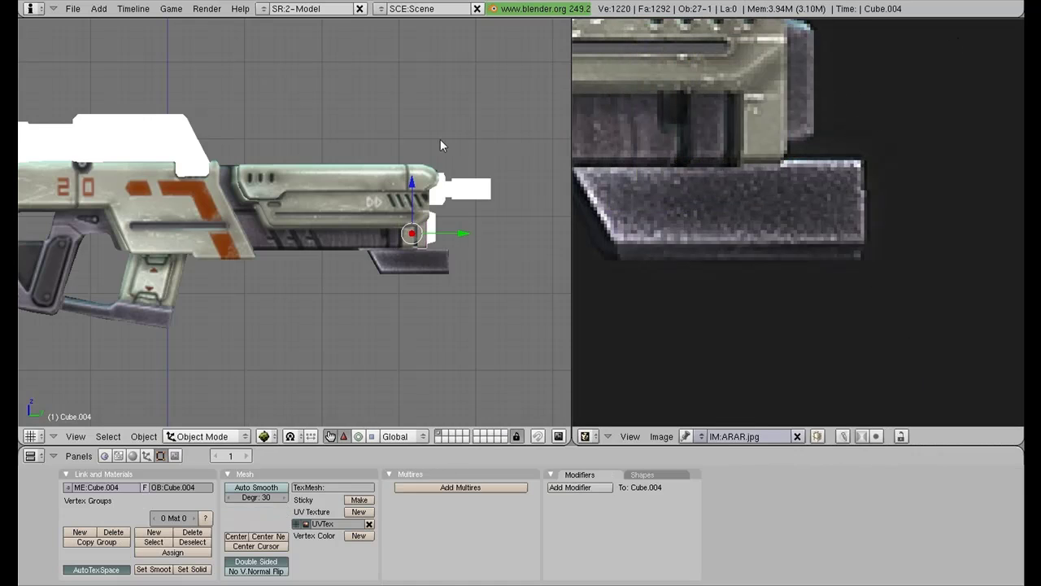
pyautogui.press('Tab')
pyautogui.scroll(2, 762, 144)
pyautogui.press('g')
pyautogui.click(804, 140)
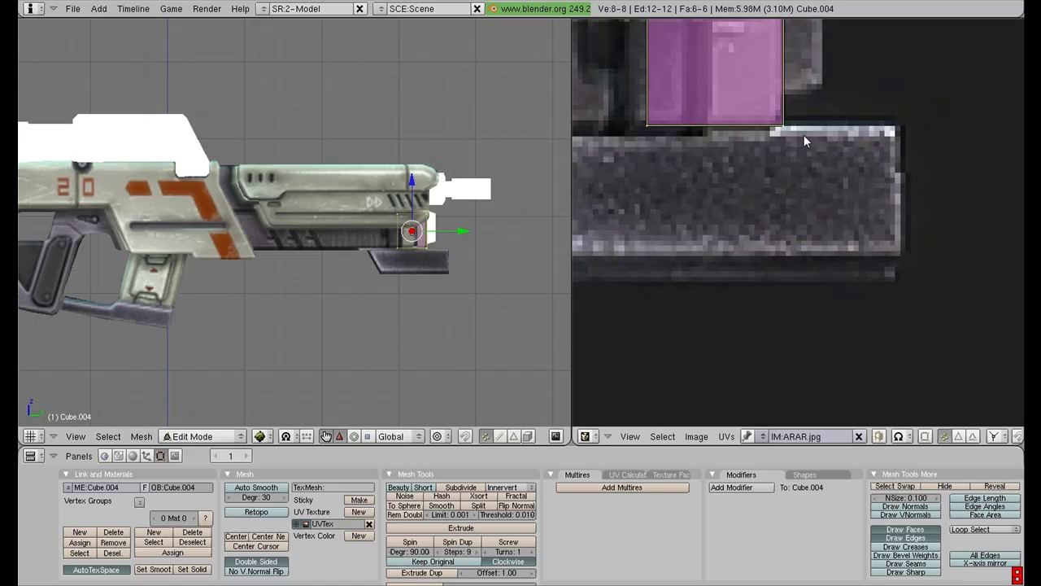
pyautogui.press('g')
pyautogui.click(802, 140)
pyautogui.press('Tab')
# Select the small tapered block at the very front, above the foregrip, and project its UVs from the side view
pyautogui.scroll(-2, 449, 194)
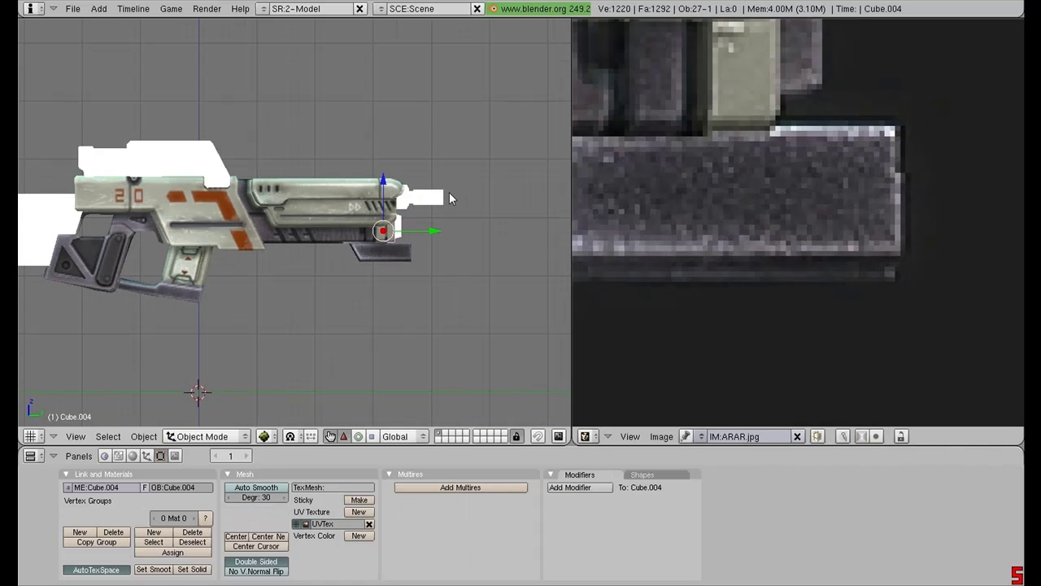
pyautogui.scroll(1, 447, 195)
pyautogui.rightClick(413, 225)
pyautogui.scroll(-1, 413, 229)
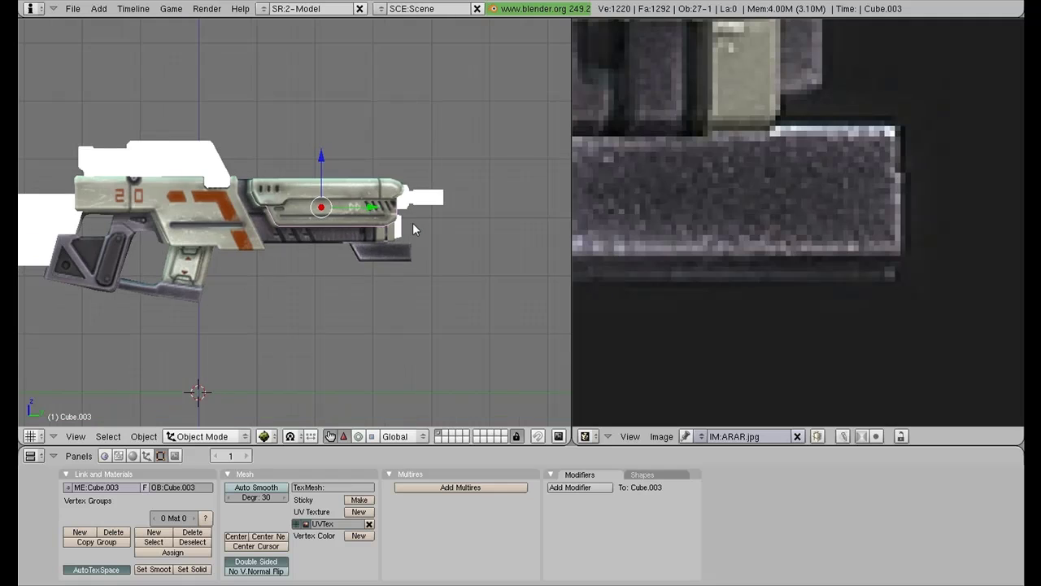
pyautogui.rightClick(413, 222)
pyautogui.scroll(-3, 708, 104)
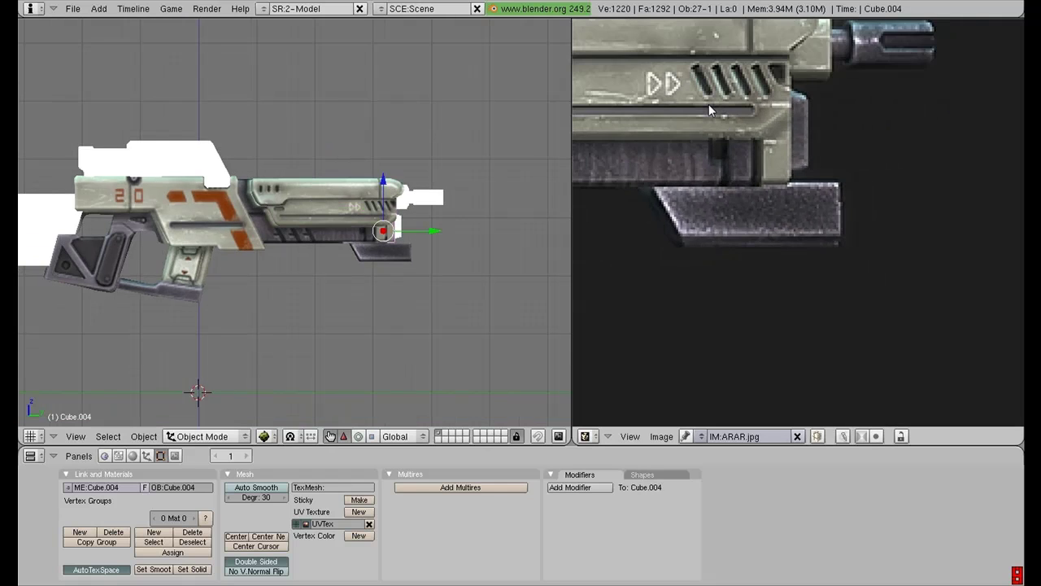
pyautogui.moveTo(708, 104); pyautogui.dragTo(752, 179, button='middle')
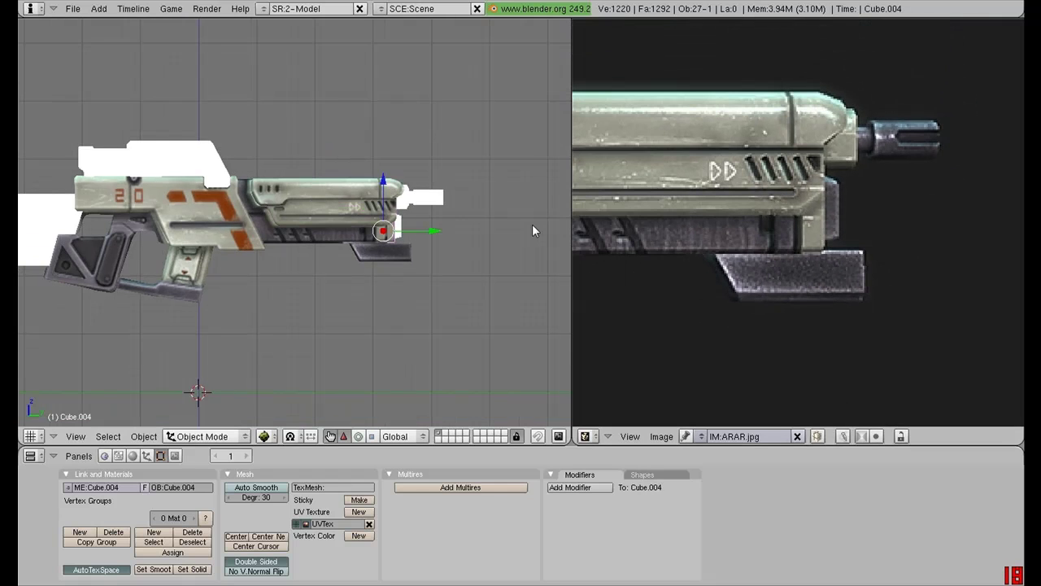
pyautogui.rightClick(398, 227)
pyautogui.press('Tab')
pyautogui.press('a')
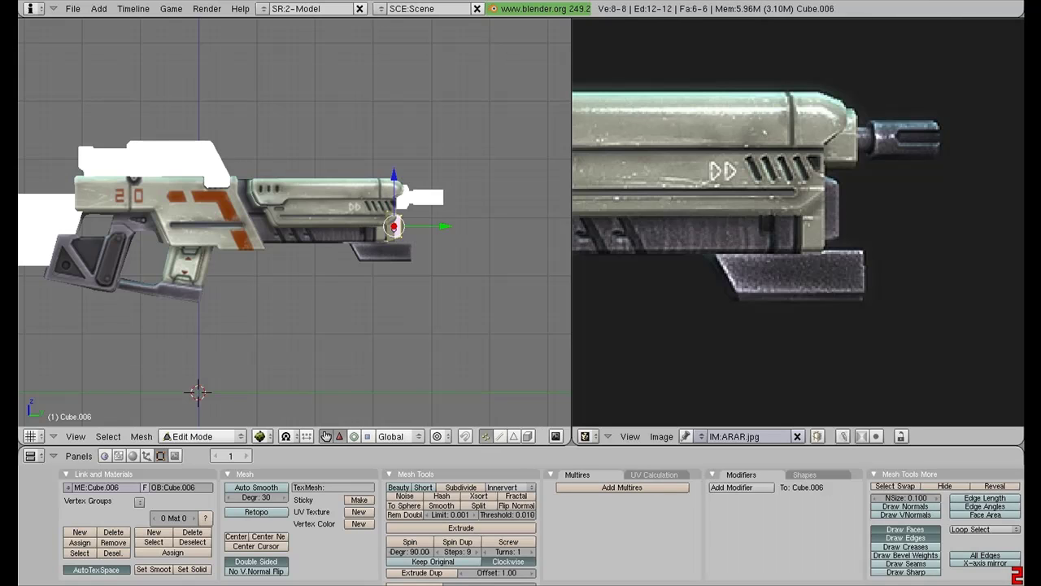
pyautogui.press('u')
pyautogui.click(393, 228)
# Move the small tapered block's UV layout onto the upper rifle's dark front piece in the image and scale it down
pyautogui.scroll(-6, 760, 239)
pyautogui.press('g')
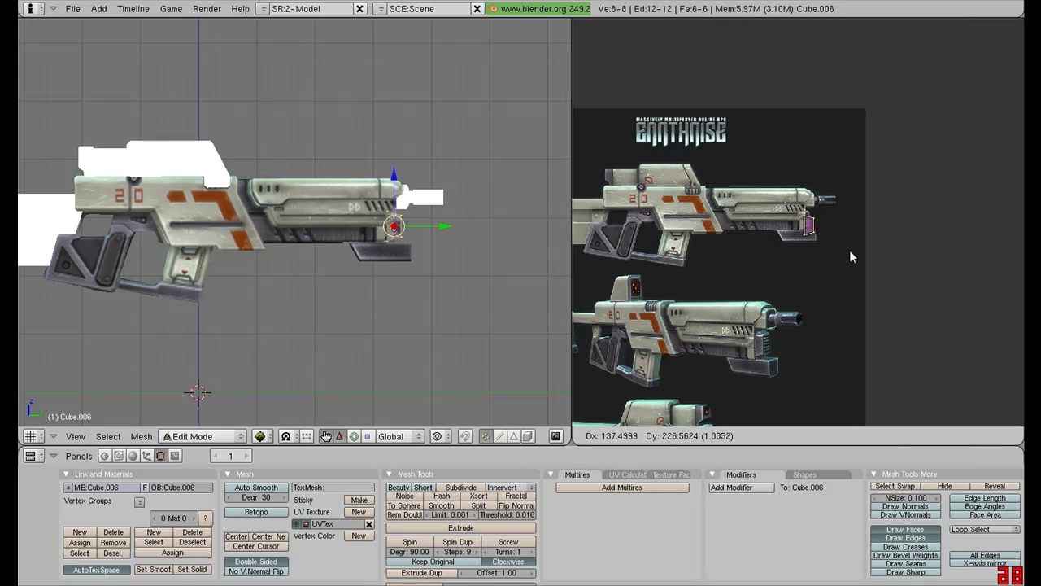
pyautogui.press('s')
pyautogui.scroll(6, 845, 245)
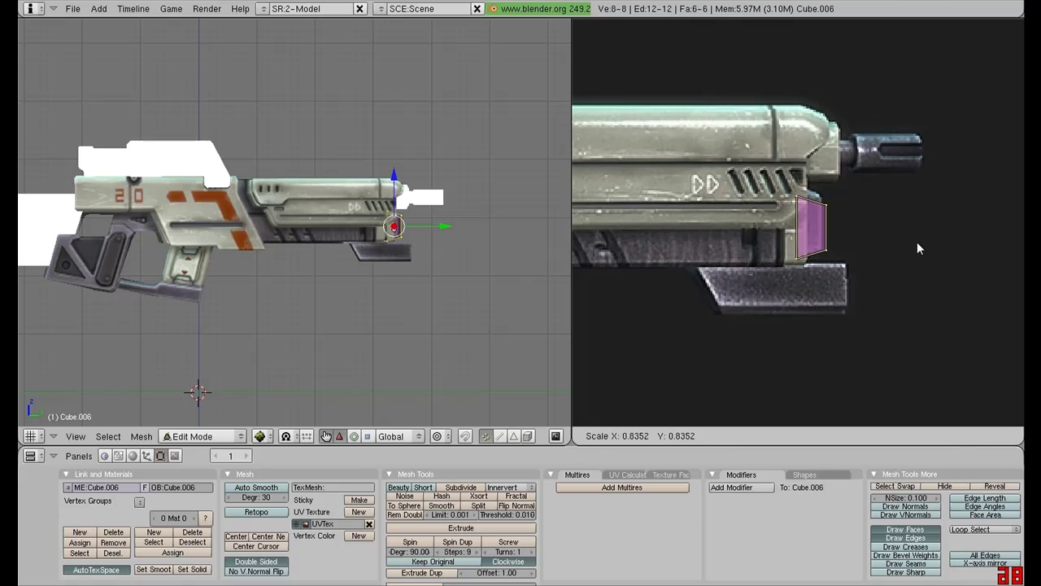
pyautogui.click(899, 233)
# Refine the tapered block's UV position and scale to match the pictured dark piece, then finish mesh editing
pyautogui.press('s')
pyautogui.press('g')
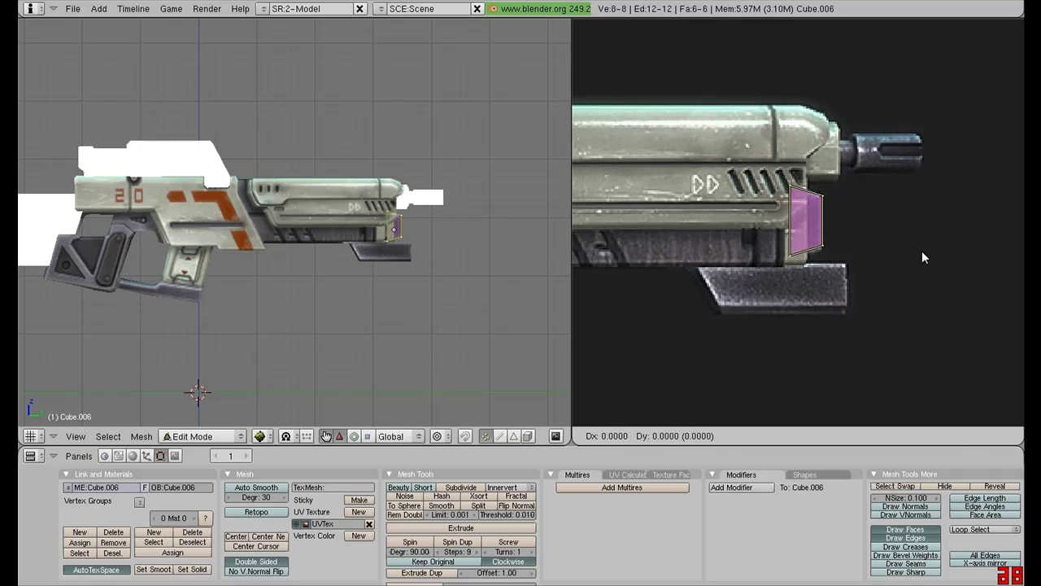
pyautogui.click(918, 252)
pyautogui.press('s')
pyautogui.click(923, 254)
pyautogui.press('Tab')
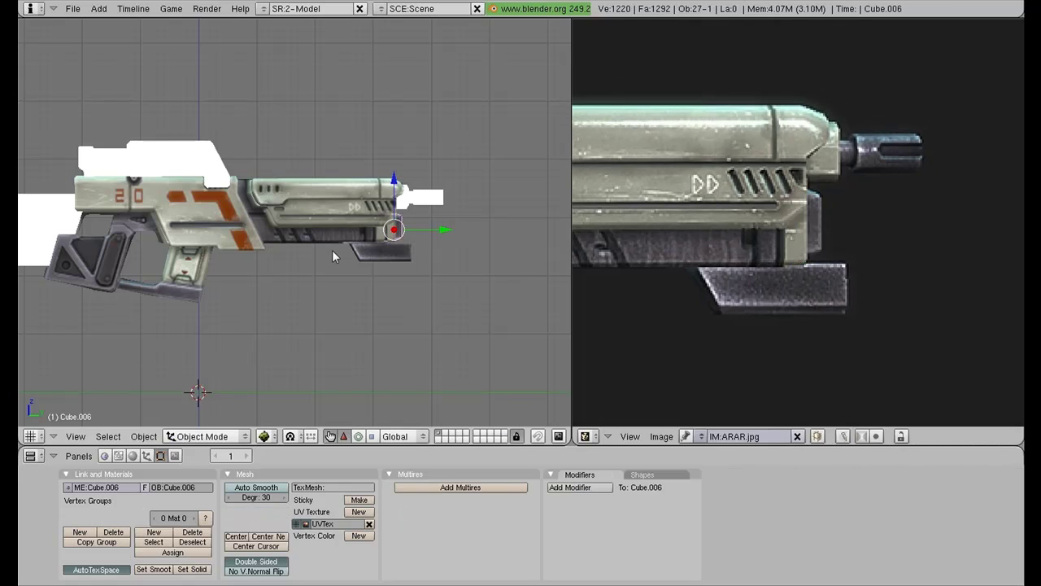
# Select the muzzle cylinder at the front of the barrel and add a UV texture layer to its mesh
pyautogui.keyDown('ctrl'); pyautogui.moveTo(332, 250); pyautogui.dragTo(344, 228, button='middle'); pyautogui.keyUp('ctrl')
pyautogui.press('a')
pyautogui.rightClick(511, 186)
pyautogui.press('Tab')
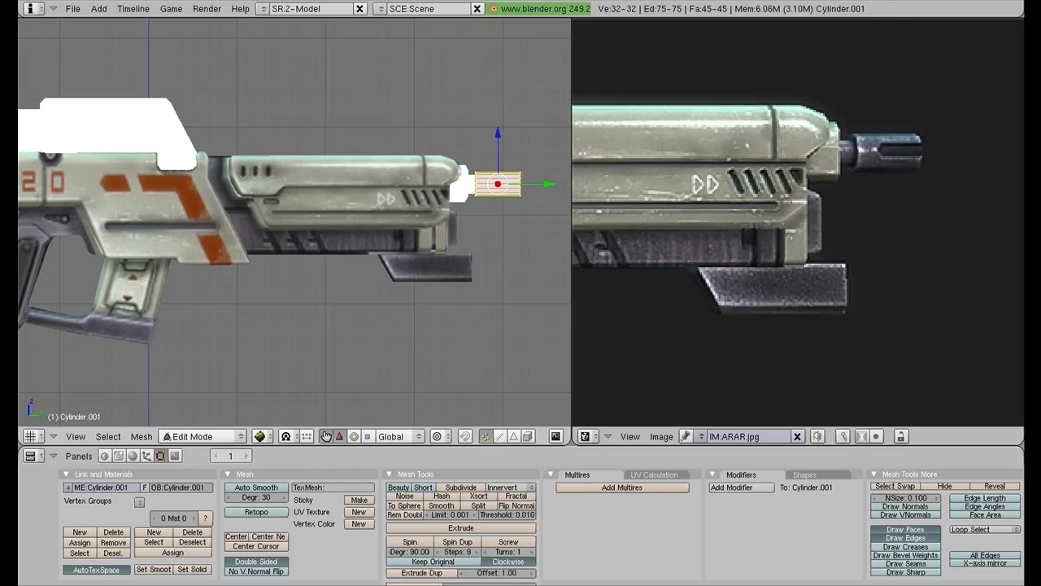
pyautogui.scroll(-2, 295, 222)
pyautogui.press('a')
pyautogui.scroll(-1, 294, 221)
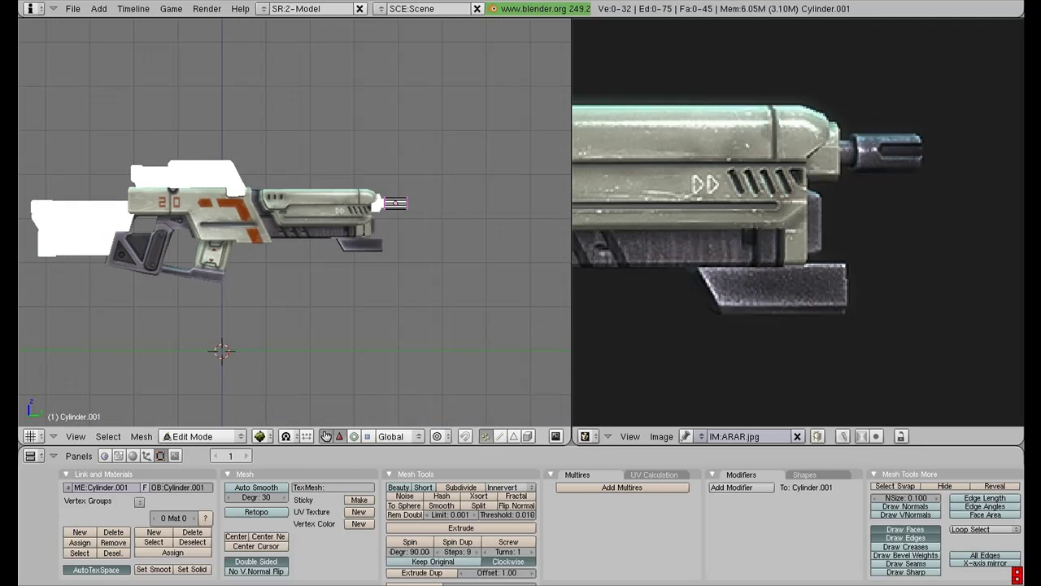
pyautogui.click(359, 511)
# Try to project UVs from the side view with only the muzzle cylinder's visible vertices box-selected
pyautogui.scroll(-11, 804, 237)
pyautogui.moveTo(787, 237); pyautogui.dragTo(835, 189, button='middle')
pyautogui.scroll(3, 835, 190)
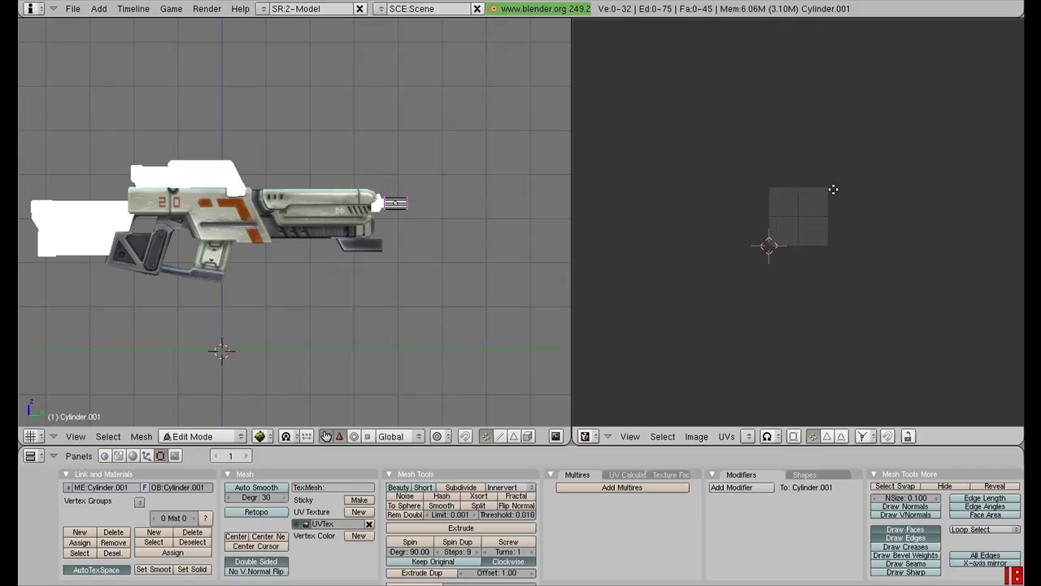
pyautogui.moveTo(782, 273); pyautogui.dragTo(821, 201, button='middle')
pyautogui.press('a')
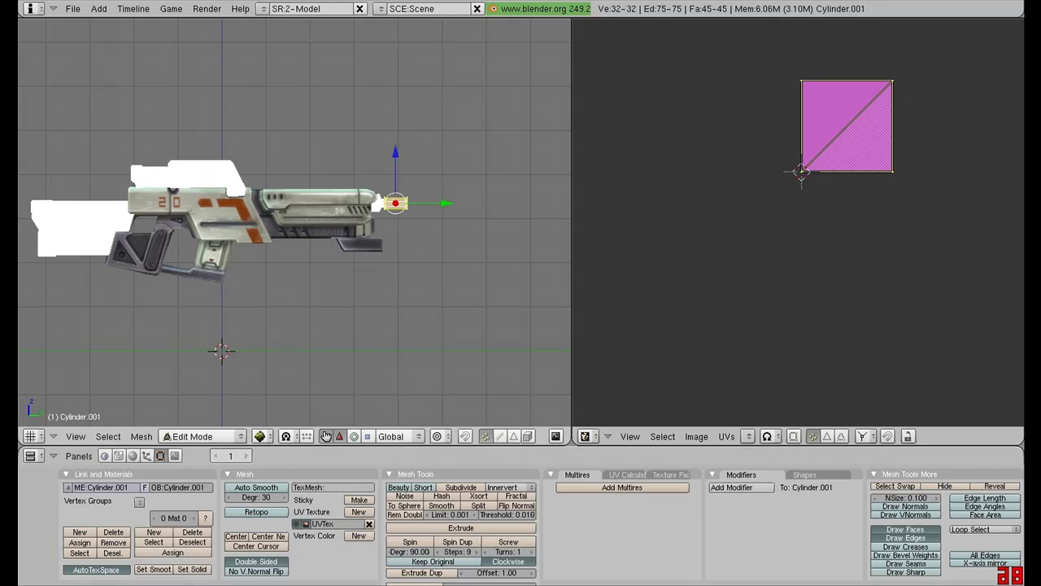
pyautogui.scroll(3, 611, 219)
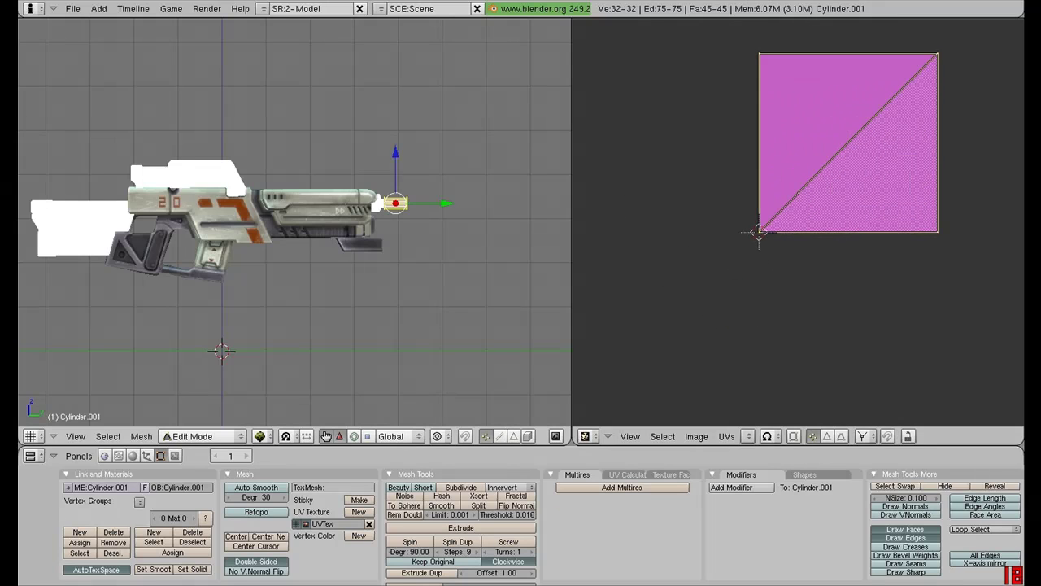
pyautogui.scroll(2, 294, 222)
pyautogui.press('a')
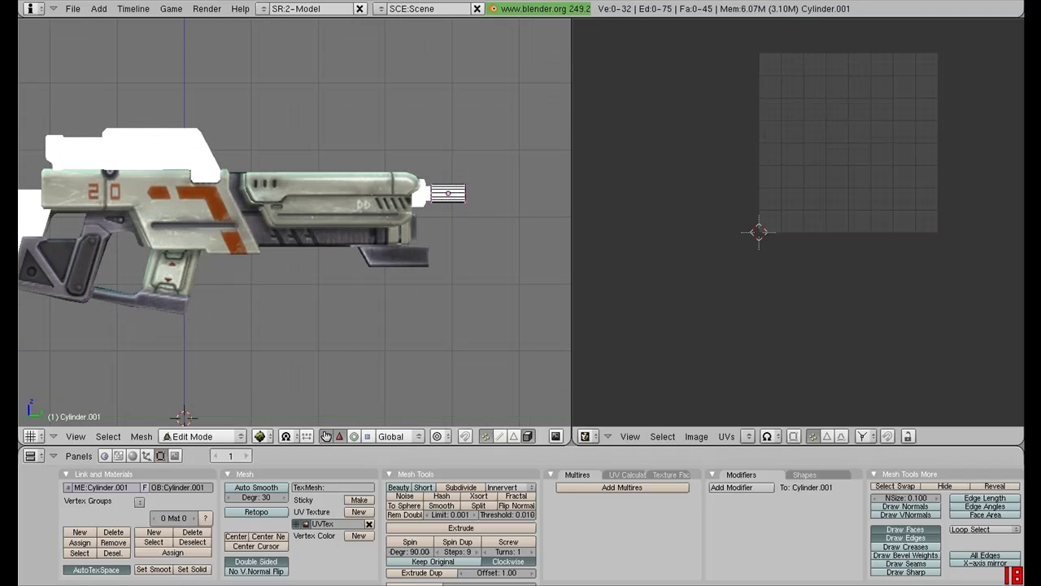
pyautogui.press('b')
pyautogui.moveTo(421, 169); pyautogui.dragTo(482, 218)
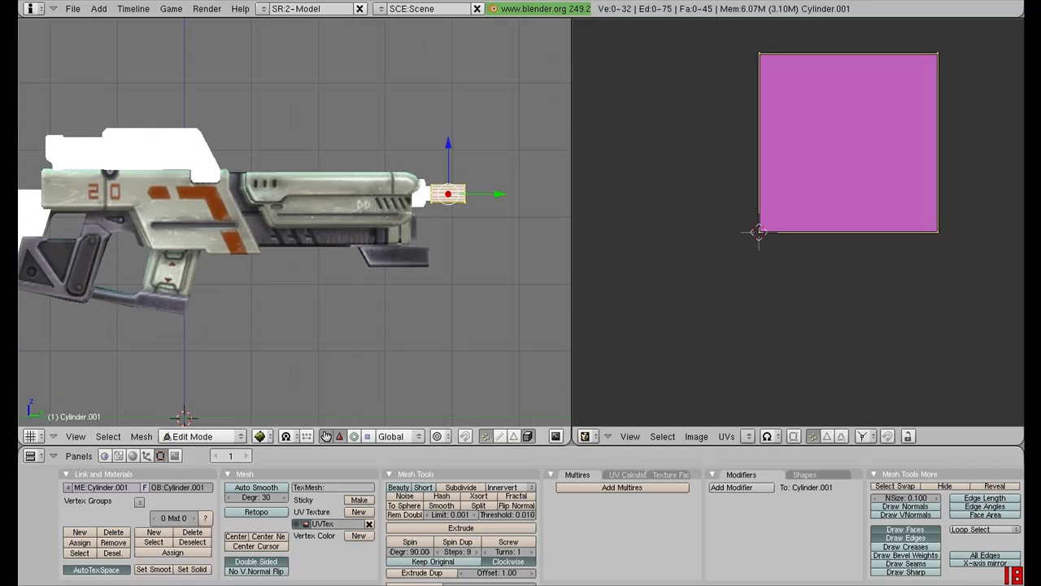
pyautogui.press('u')
pyautogui.press('Return')
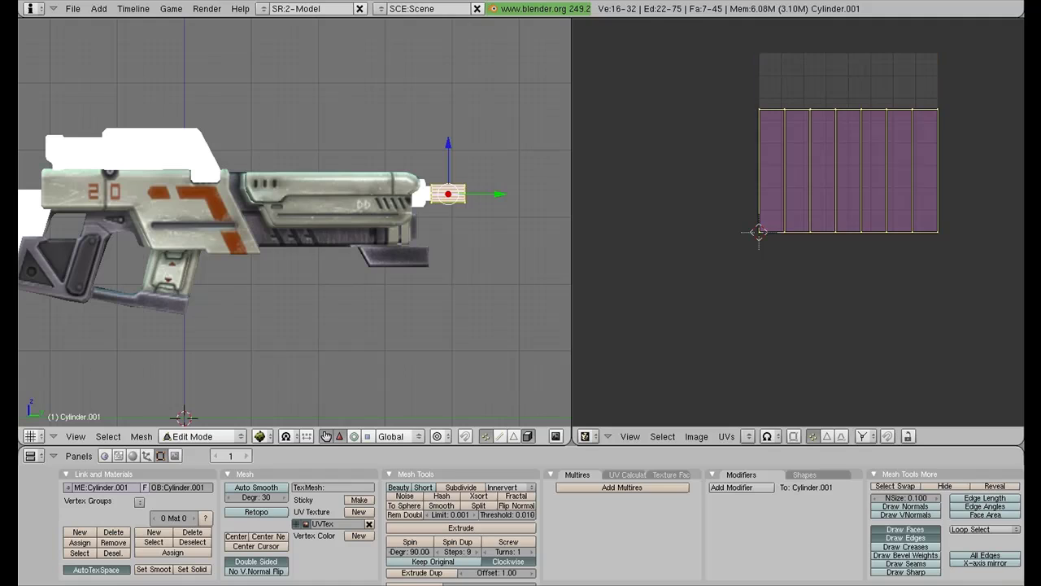
# Select the entire muzzle cylinder mesh and project its UVs from the side view
pyautogui.moveTo(903, 113); pyautogui.dragTo(854, 145, button='middle')
pyautogui.scroll(1, 855, 144)
pyautogui.press('a')
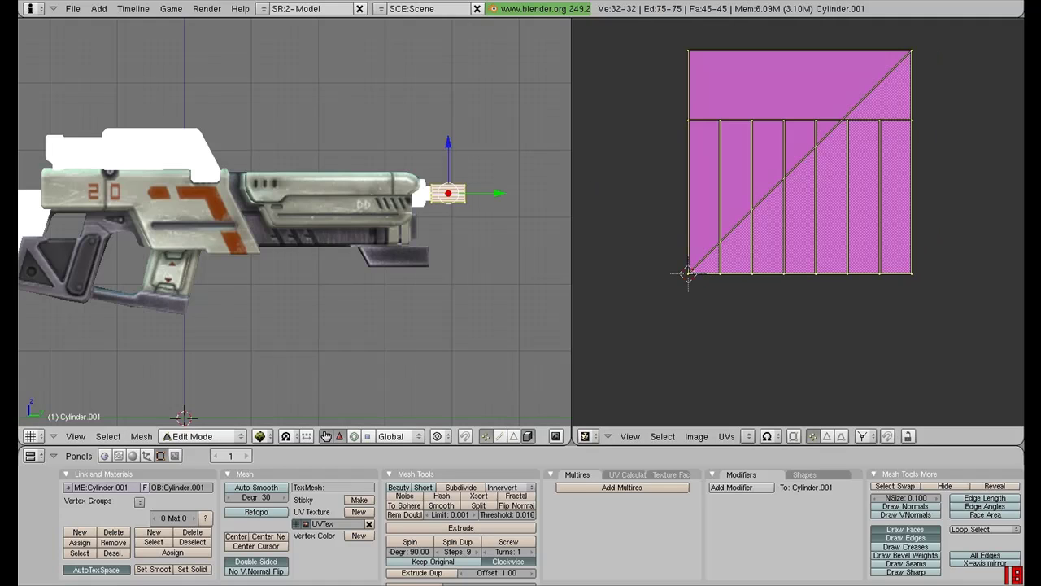
pyautogui.press('u')
pyautogui.press('Return')
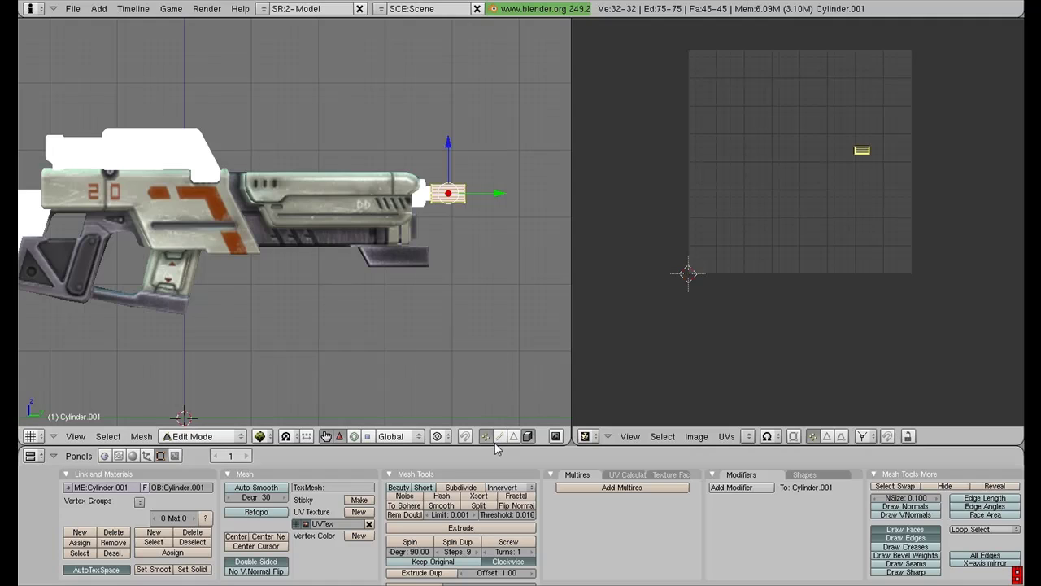
# Turn off visible-only selection and assign ARAR.jpg to the muzzle cylinder's UVs
pyautogui.click(528, 437)
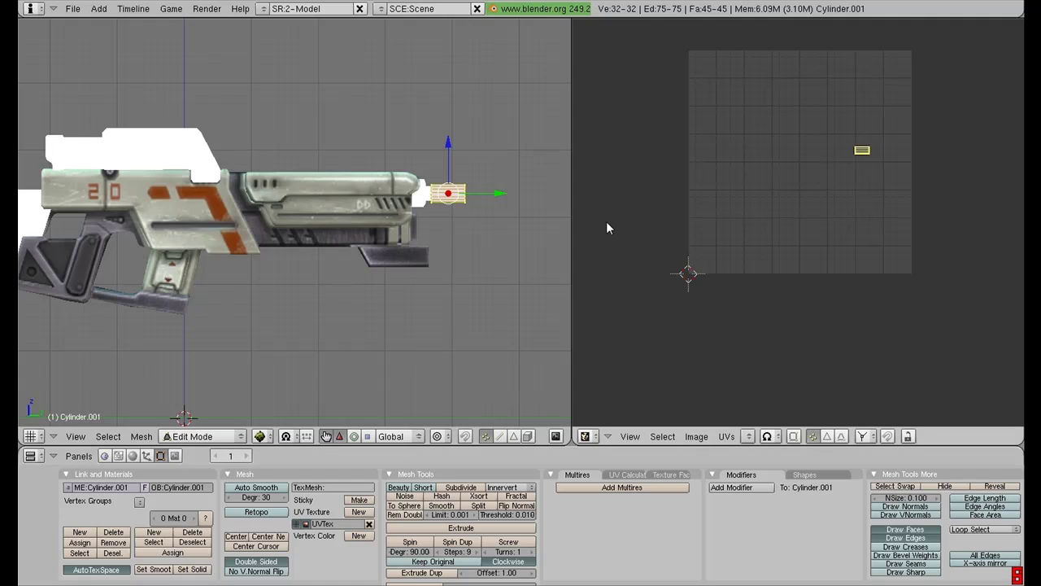
pyautogui.scroll(2, 876, 225)
pyautogui.scroll(-3, 876, 226)
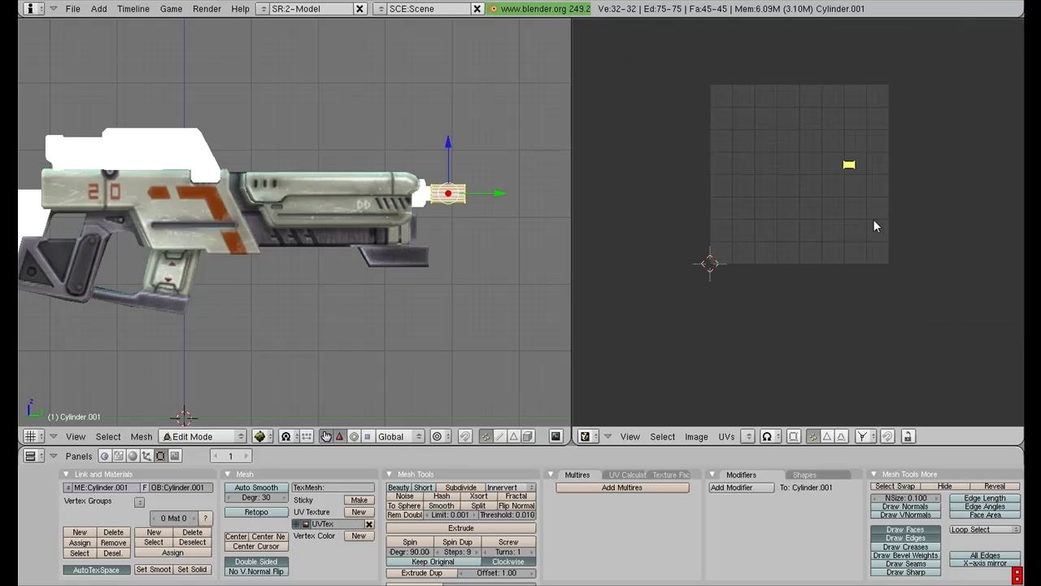
pyautogui.click(749, 437)
pyautogui.click(751, 422)
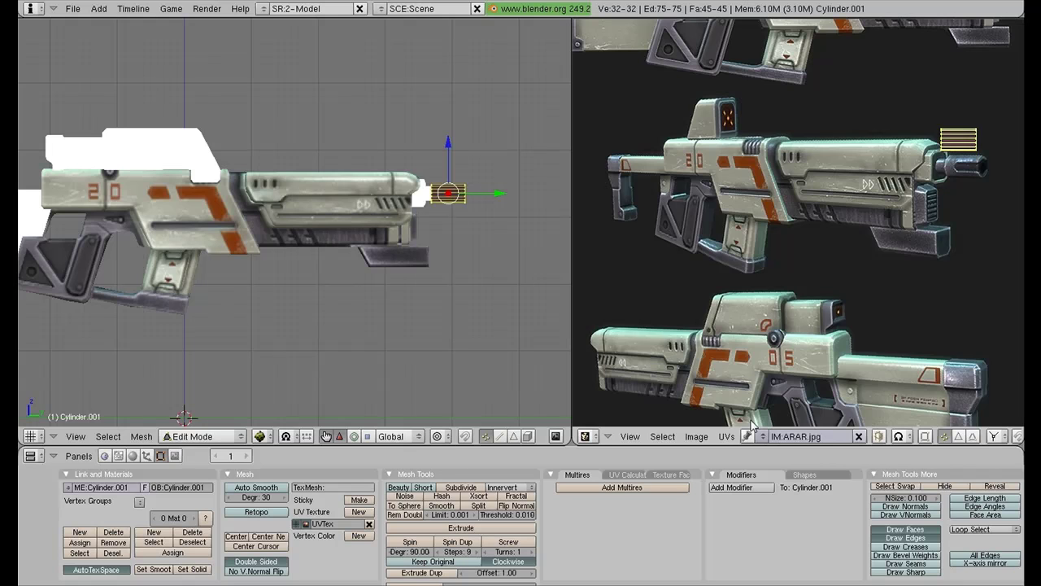
# Scale down the muzzle cylinder's UV layout and move it onto the upper rifle's dark muzzle in the image
pyautogui.scroll(-3, 871, 203)
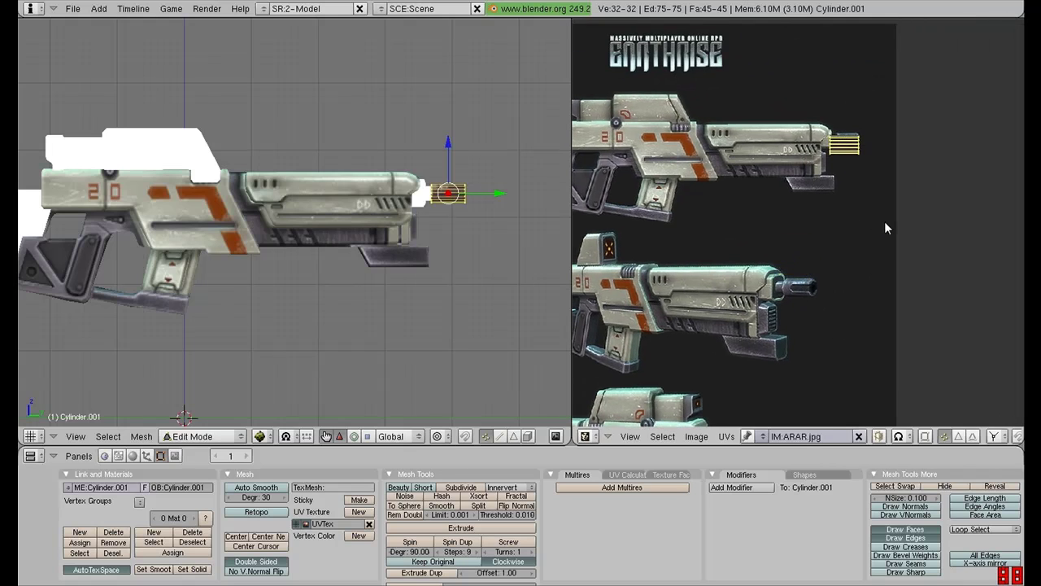
pyautogui.scroll(5, 886, 226)
pyautogui.moveTo(903, 141); pyautogui.dragTo(761, 378, button='middle')
pyautogui.scroll(1, 763, 378)
pyautogui.press('s')
pyautogui.click(856, 274)
pyautogui.press('g')
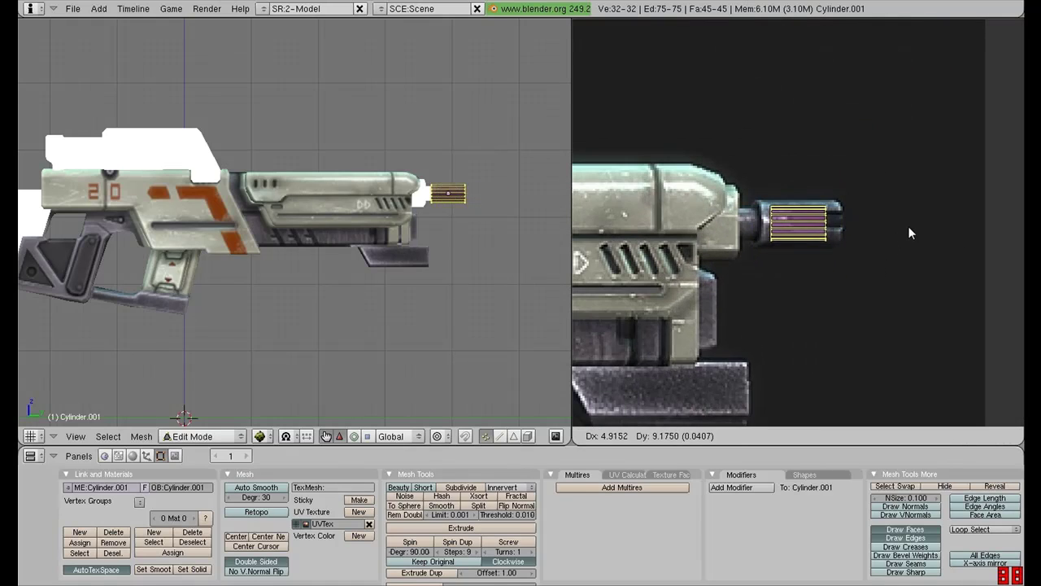
pyautogui.click(911, 231)
# Refine the muzzle UV layout's size, horizontal scale and position to match the pictured muzzle, then return to object mode
pyautogui.press('s')
pyautogui.click(966, 239)
pyautogui.press('g')
pyautogui.click(961, 239)
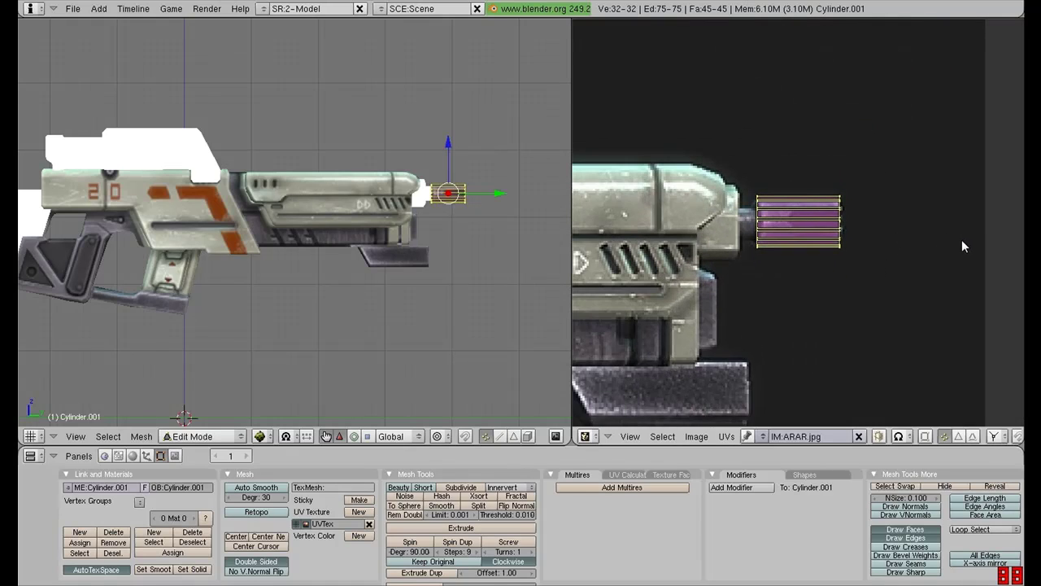
pyautogui.press('s')
pyautogui.click(956, 238)
pyautogui.press('g')
pyautogui.click(957, 239)
pyautogui.press('s')
pyautogui.press('x')
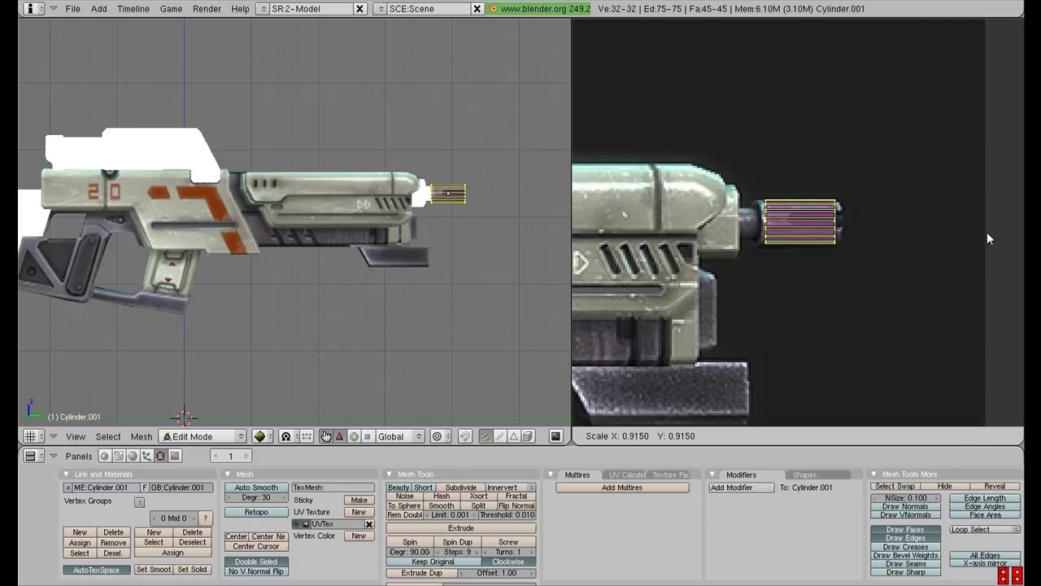
pyautogui.click(1005, 232)
pyautogui.press('Tab')
# Select the short cylinder just behind the muzzle and project all its UVs from the side view
pyautogui.scroll(3, 464, 222)
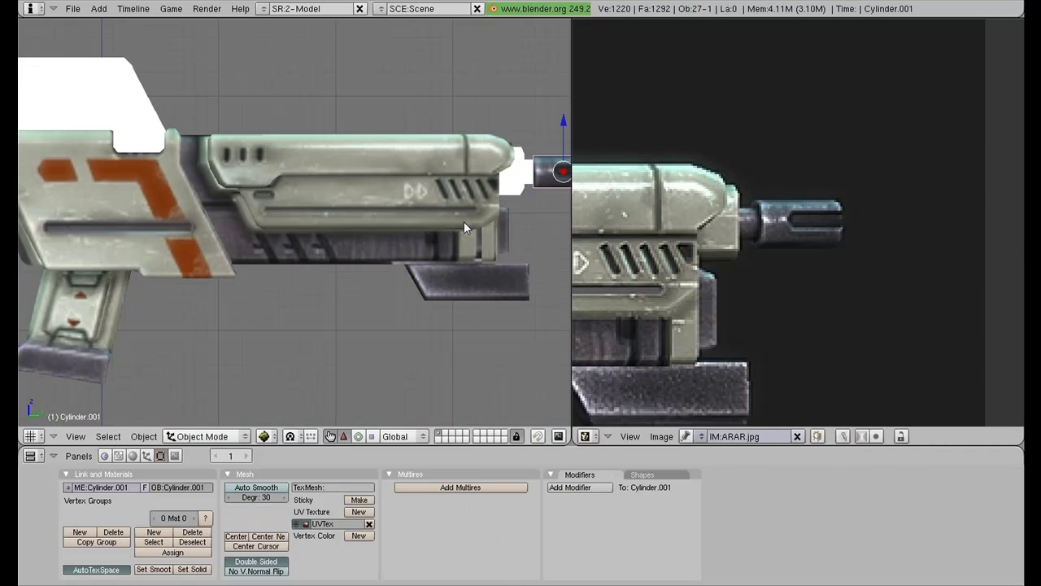
pyautogui.rightClick(529, 172)
pyautogui.press('Tab')
pyautogui.press('a')
pyautogui.press('a')
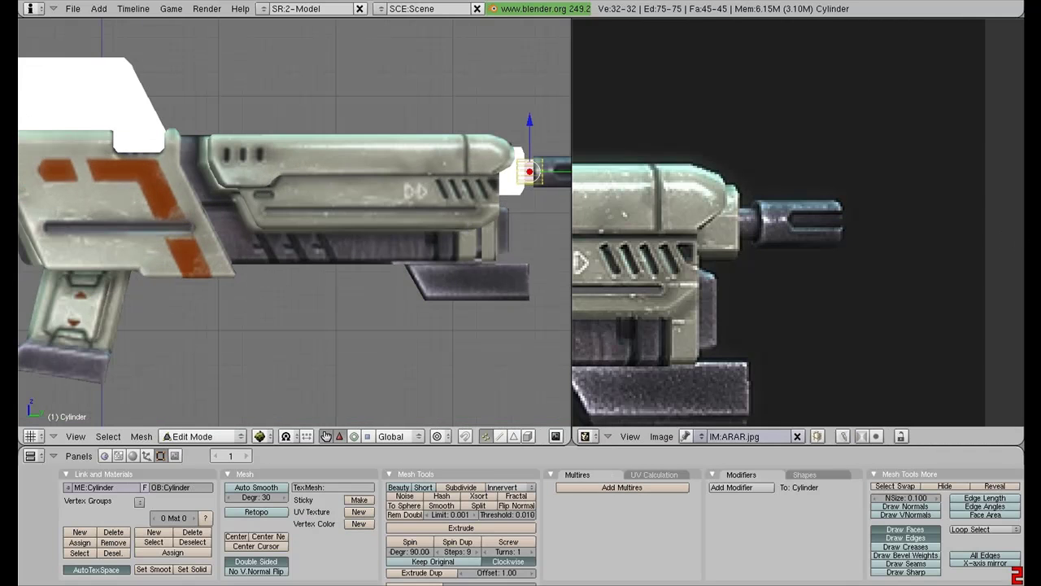
pyautogui.press('u')
pyautogui.click(531, 174)
# Move and shrink the short cylinder's UV layout onto the pictured barrel neck, then finish mesh editing
pyautogui.scroll(-4, 726, 239)
pyautogui.scroll(-1, 727, 238)
pyautogui.press('g')
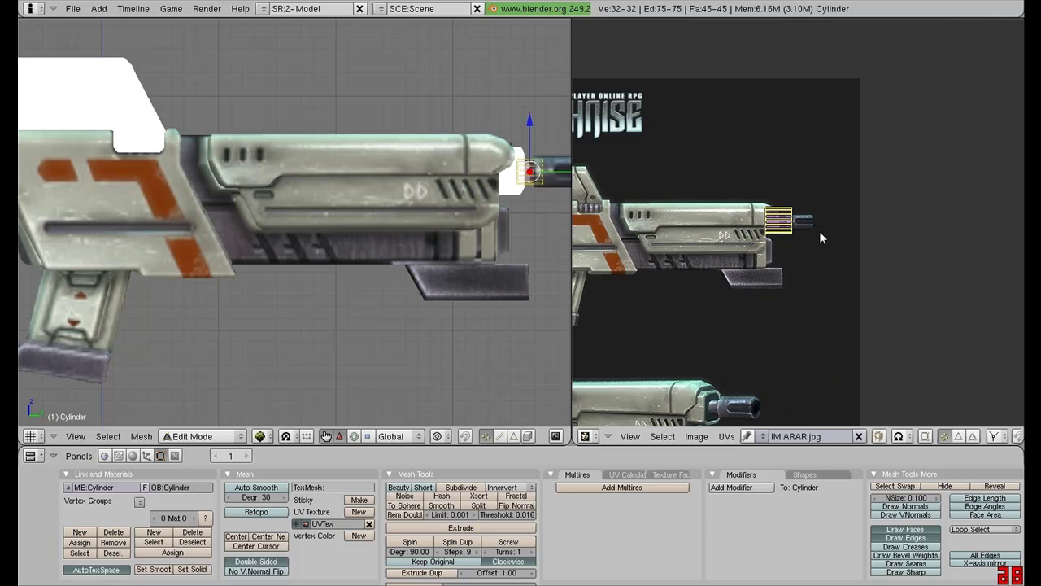
pyautogui.click(819, 232)
pyautogui.scroll(3, 818, 235)
pyautogui.press('s')
pyautogui.click(801, 233)
pyautogui.press('g')
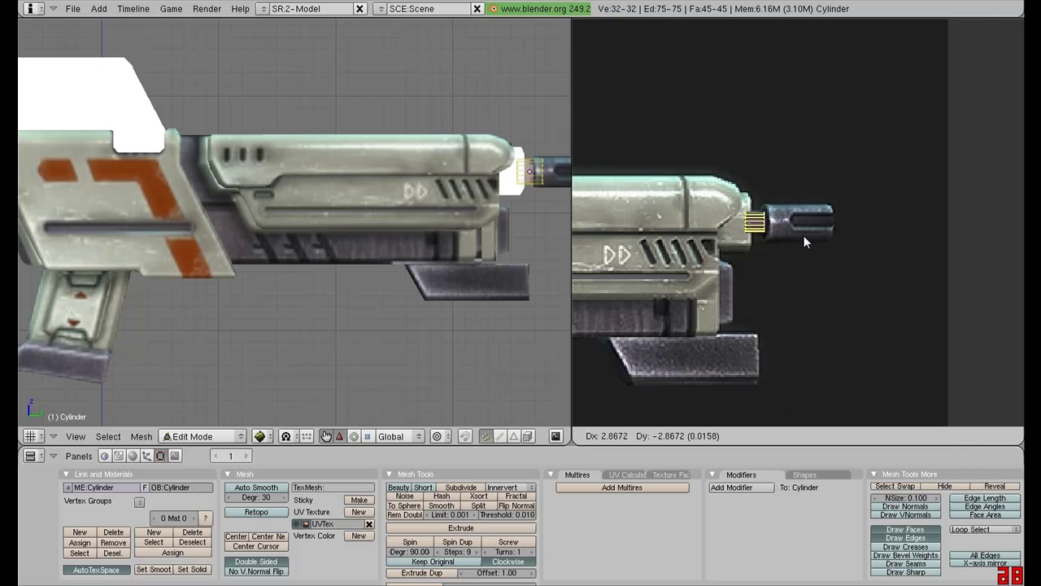
pyautogui.click(806, 236)
pyautogui.press('Tab')
# Select the white block at the barrel housing's front end and project all its UVs from the side view
pyautogui.rightClick(511, 175)
pyautogui.press('Tab')
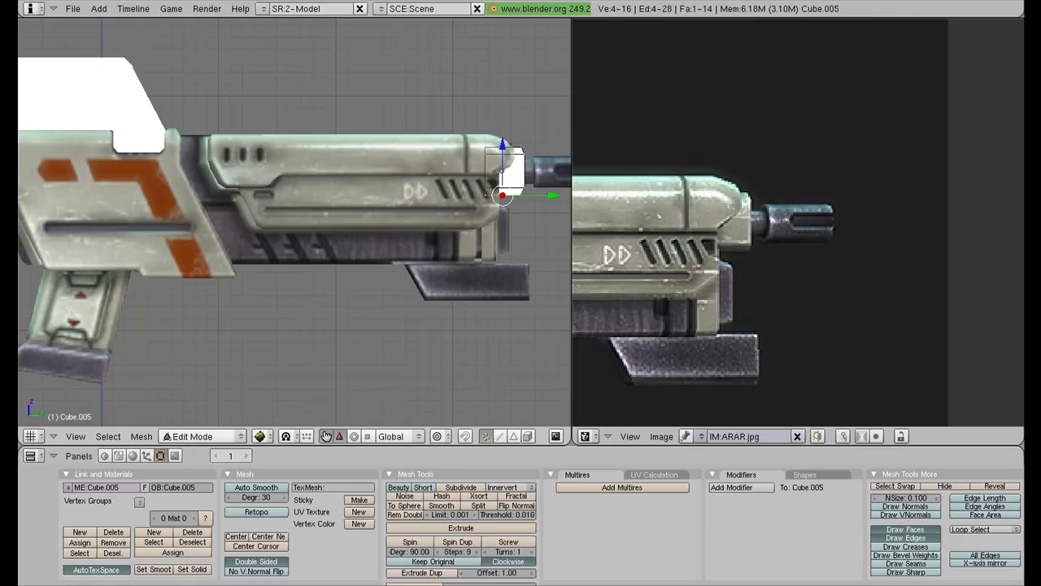
pyautogui.press('a')
pyautogui.press('u')
pyautogui.click(512, 176)
# Move and scale the front-end block's UV layout onto the upper rifle's beige barrel collar, then return to object mode
pyautogui.scroll(-5, 739, 245)
pyautogui.press('g')
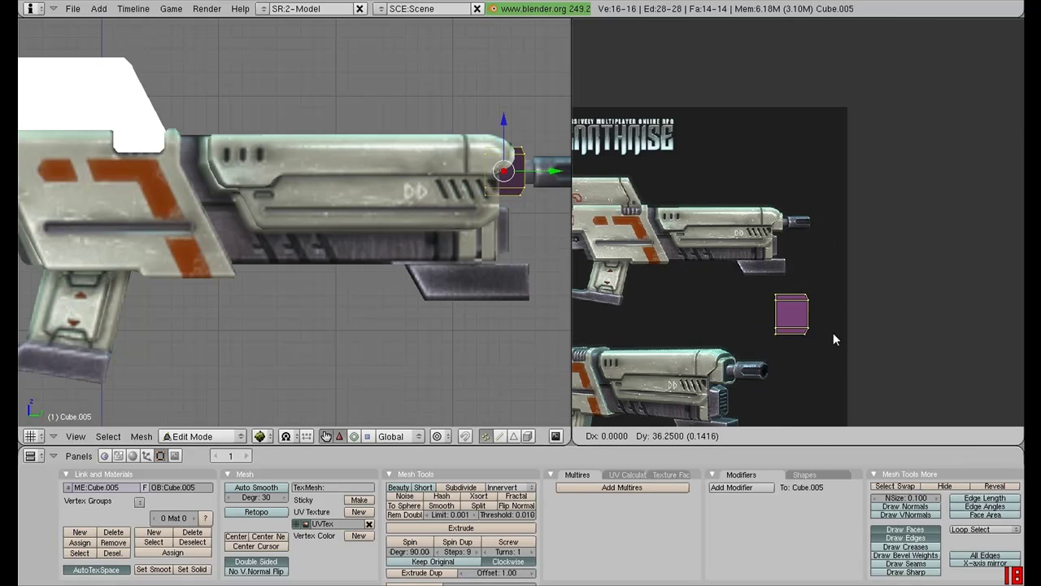
pyautogui.click(812, 236)
pyautogui.scroll(3, 811, 236)
pyautogui.press('s')
pyautogui.click(819, 197)
pyautogui.press('g')
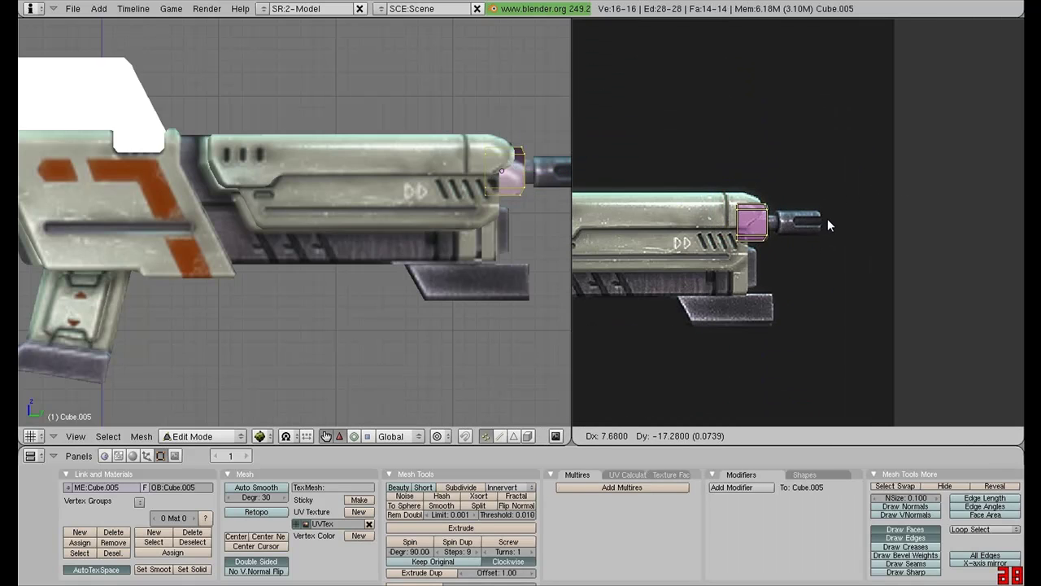
pyautogui.click(829, 217)
pyautogui.press('Tab')
# Select the small block under the front of the scope housing and project all its UVs from the side view
pyautogui.scroll(2, 434, 212)
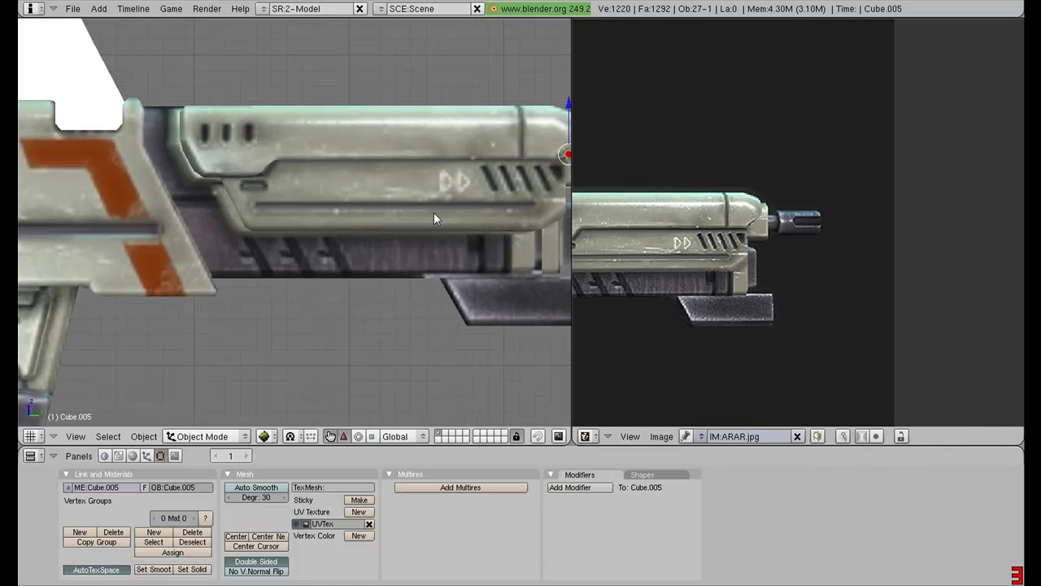
pyautogui.scroll(-5, 445, 209)
pyautogui.scroll(1, 212, 156)
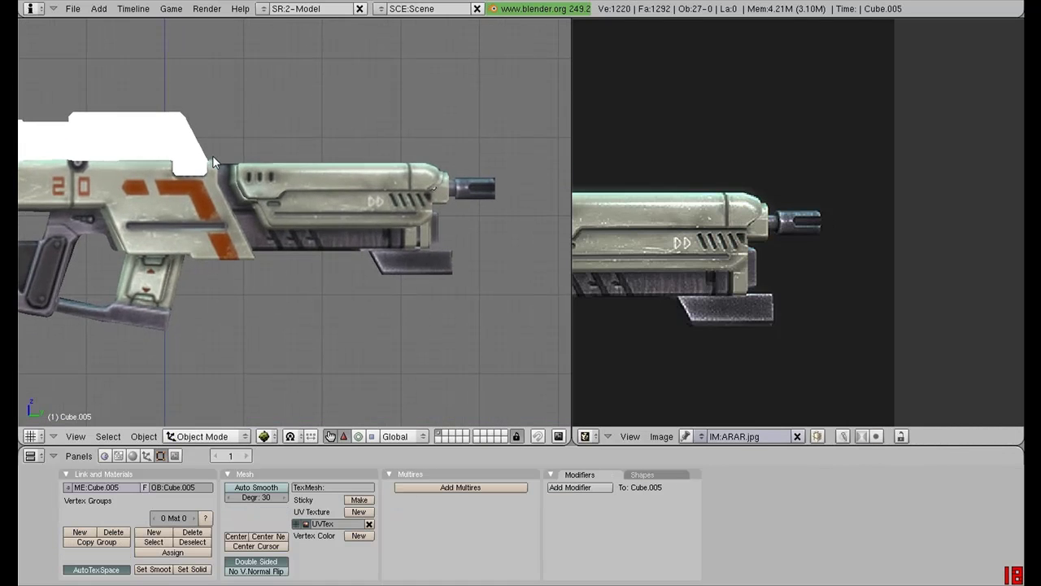
pyautogui.keyDown('shift'); pyautogui.moveTo(212, 155); pyautogui.dragTo(436, 137, button='middle'); pyautogui.keyUp('shift')
pyautogui.rightClick(478, 156)
pyautogui.press('Tab')
pyautogui.press('a')
pyautogui.press('a')
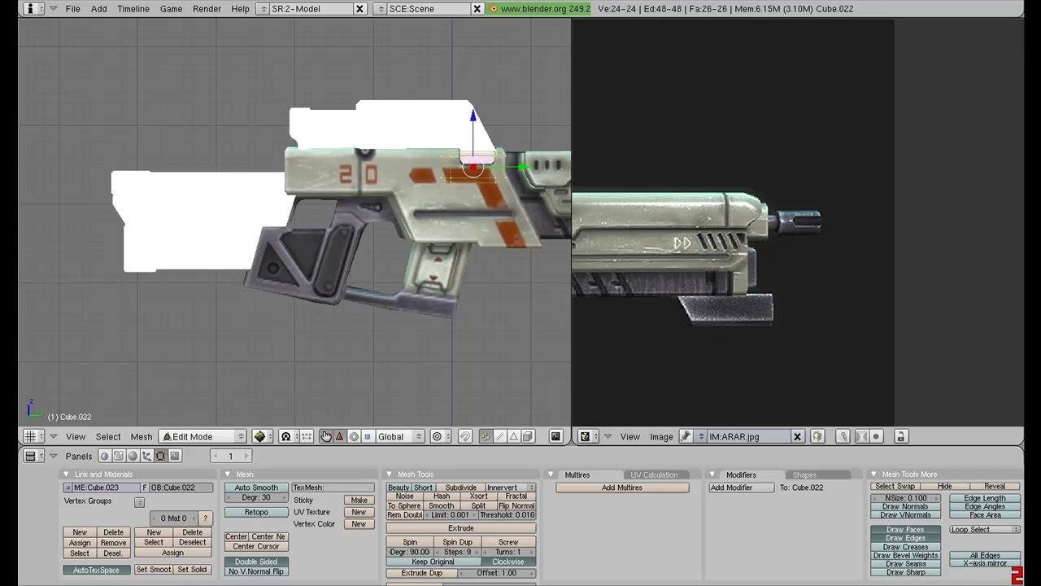
pyautogui.press('u')
pyautogui.press('Return')
# Fit the small block's UV layout onto the pictured ribbed vent beneath the scope housing, then finish mesh editing
pyautogui.moveTo(593, 222); pyautogui.dragTo(822, 135, button='middle')
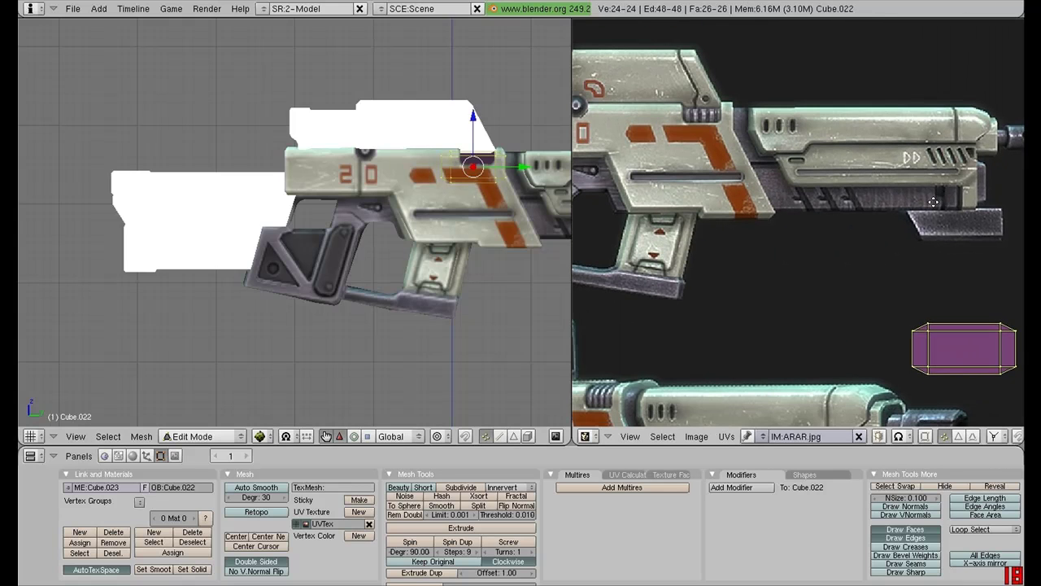
pyautogui.press('g')
pyautogui.click(663, 56)
pyautogui.scroll(2, 682, 76)
pyautogui.moveTo(684, 78); pyautogui.dragTo(770, 211, button='middle')
pyautogui.press('s')
pyautogui.click(780, 212)
pyautogui.press('g')
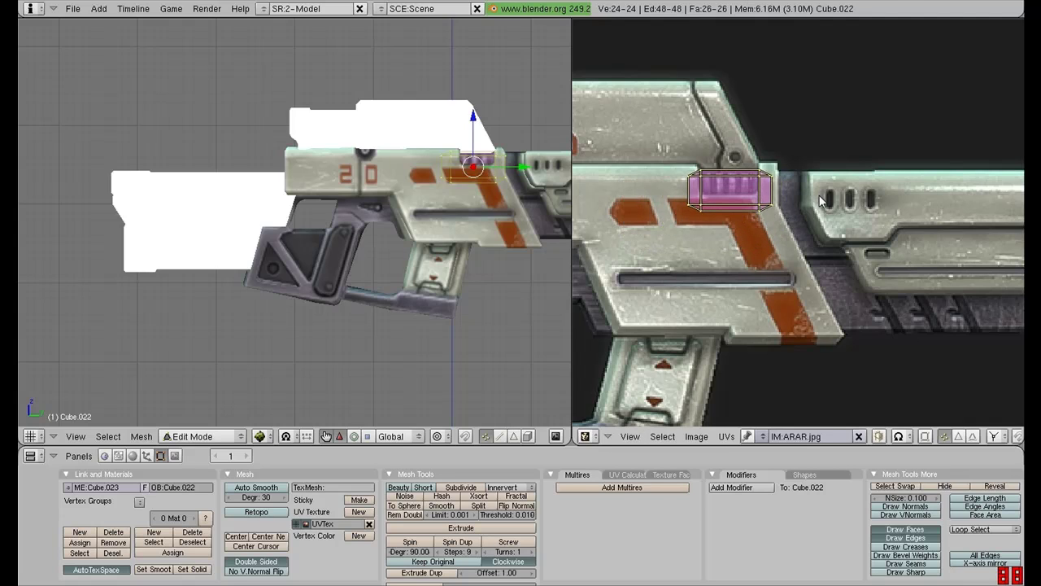
pyautogui.press('Tab')
# Select the rectangular panel in the middle of the stock and project its UVs from the side view
pyautogui.scroll(1, 460, 184)
pyautogui.scroll(-1, 459, 179)
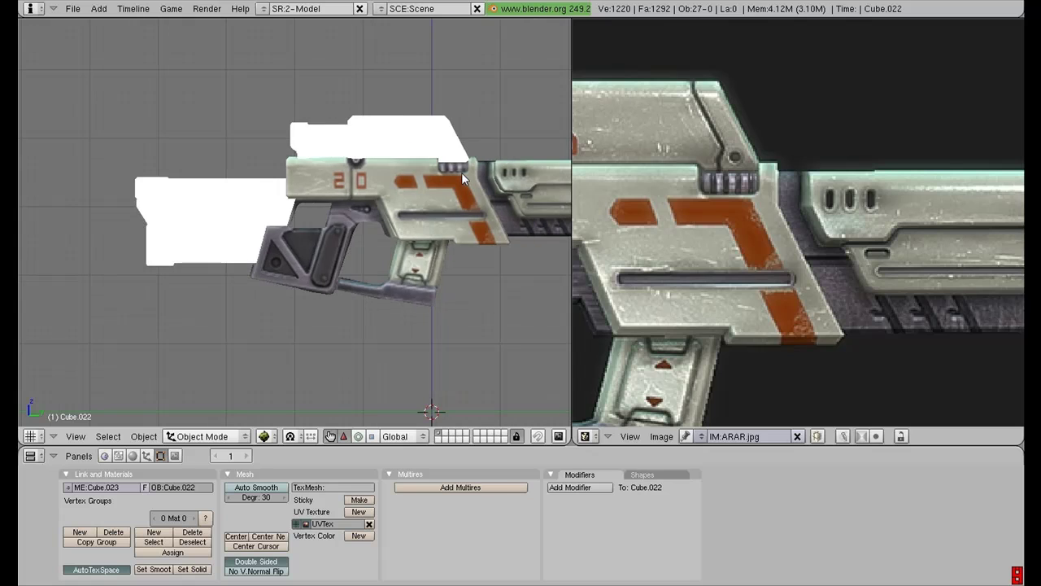
pyautogui.rightClick(213, 211)
pyautogui.press('Tab')
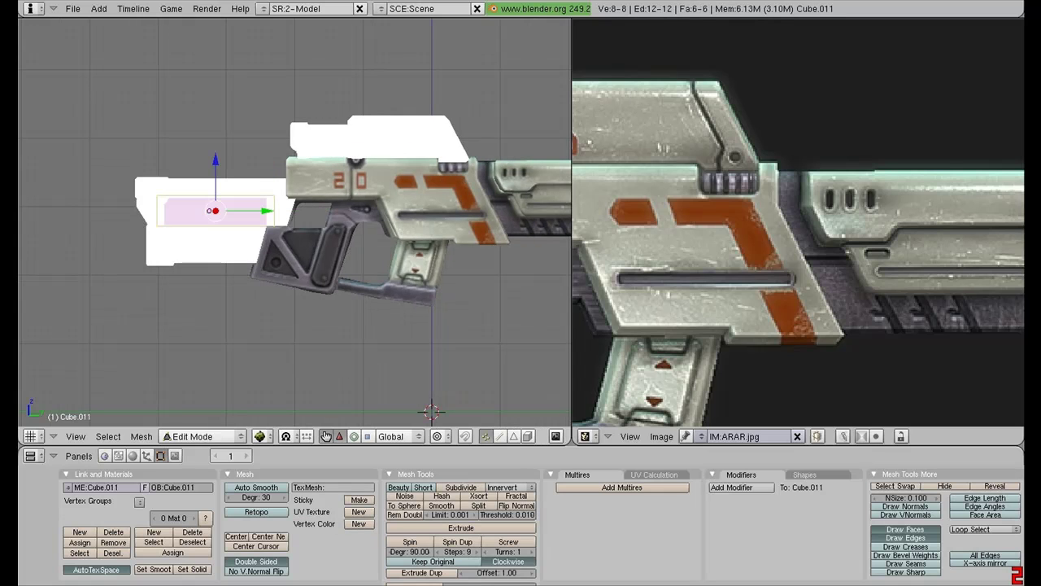
pyautogui.press('u')
pyautogui.click(214, 211)
# Move the stock panel's UV layout onto the lettered strip of the upper rifle's stock in the image
pyautogui.scroll(-5, 759, 262)
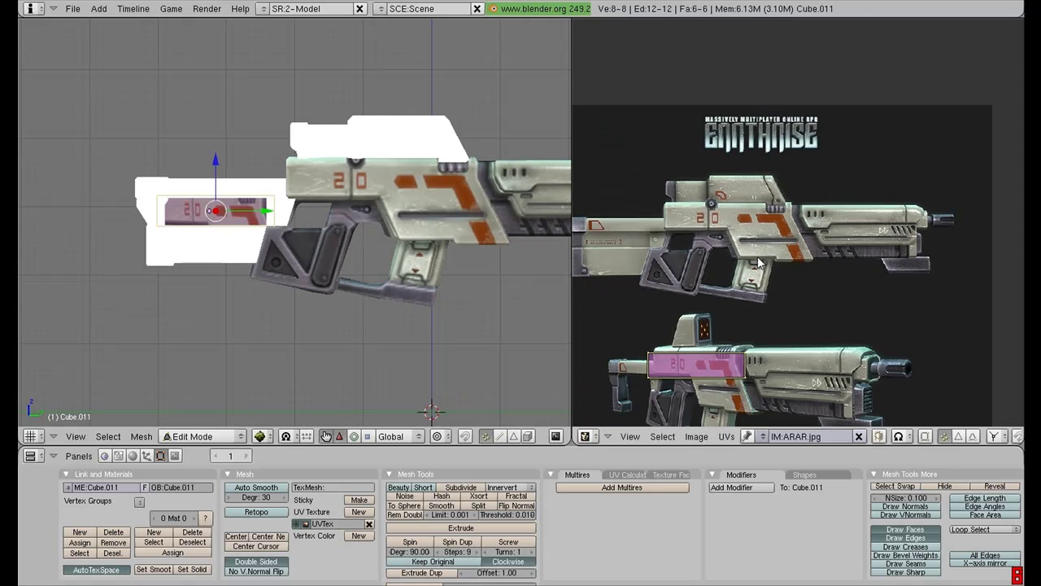
pyautogui.press('g')
pyautogui.click(692, 131)
pyautogui.scroll(3, 667, 196)
pyautogui.moveTo(620, 280); pyautogui.dragTo(939, 206, button='middle')
pyautogui.press('g')
pyautogui.click(907, 184)
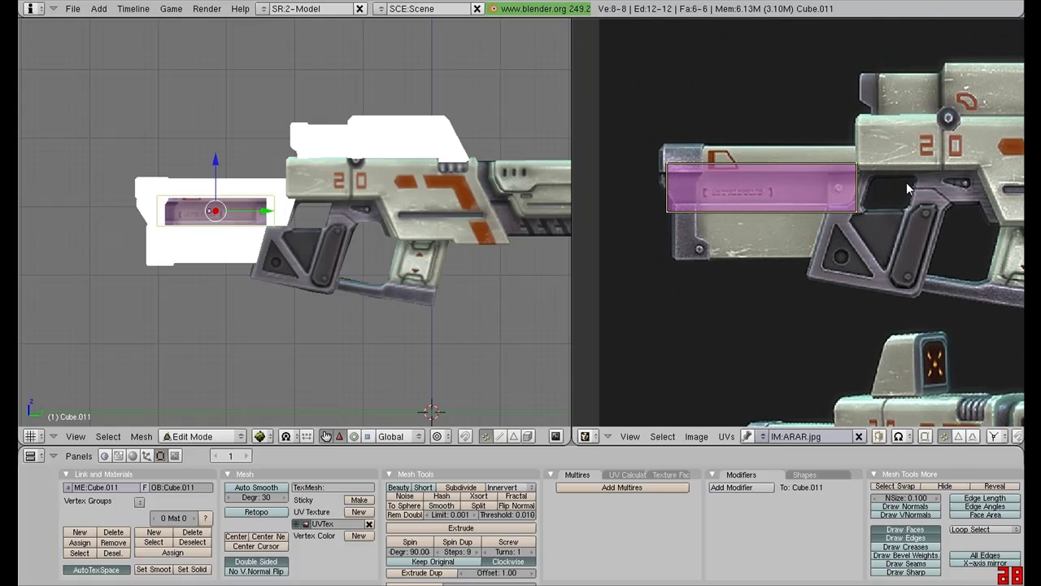
# Scale the stock panel's UV layout down to fit the lettered strip, nudge it into place and finish mesh editing
pyautogui.press('s')
pyautogui.click(913, 167)
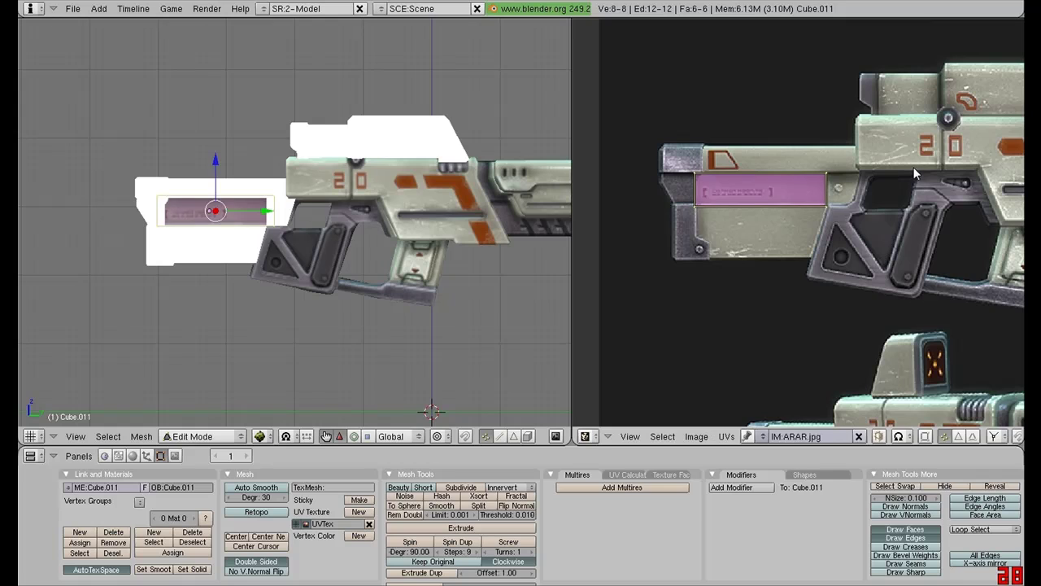
pyautogui.press('s')
pyautogui.click(924, 177)
pyautogui.press('g')
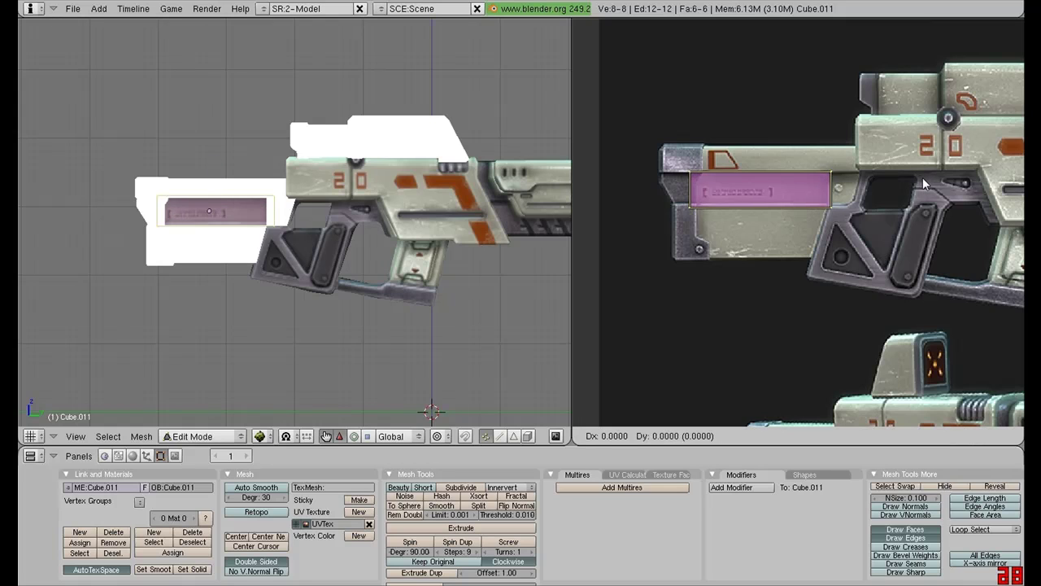
pyautogui.click(921, 175)
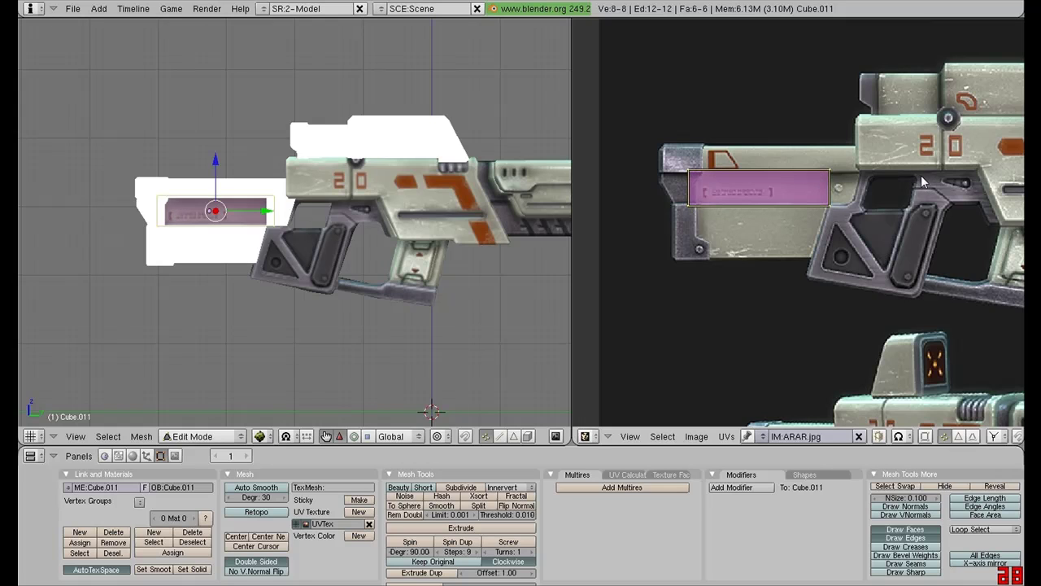
pyautogui.press('Tab')
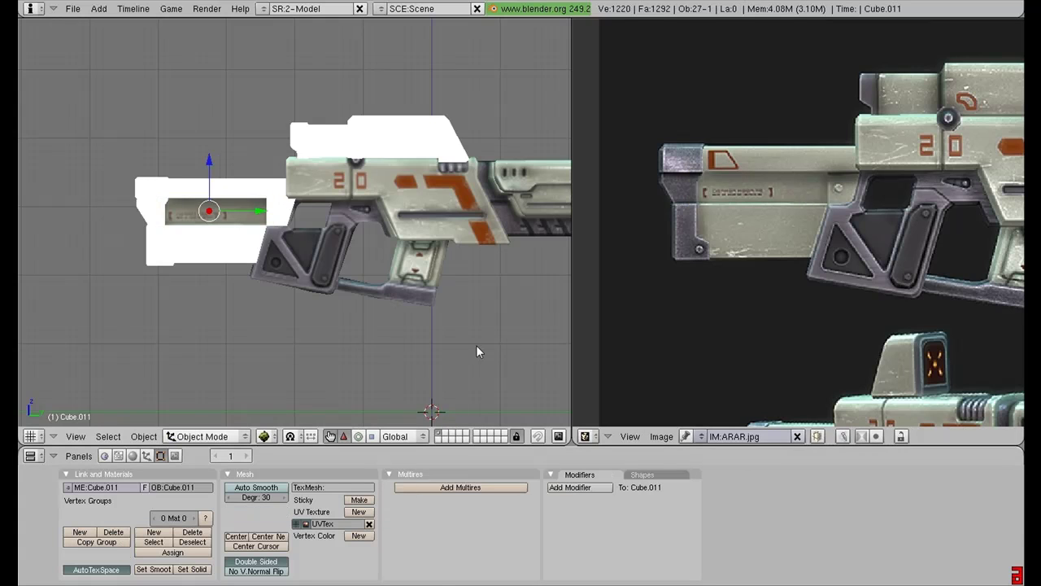
# Select the long upper bar of the stock and project all its UVs from the side view
pyautogui.rightClick(209, 189)
pyautogui.press('Tab')
pyautogui.press('a')
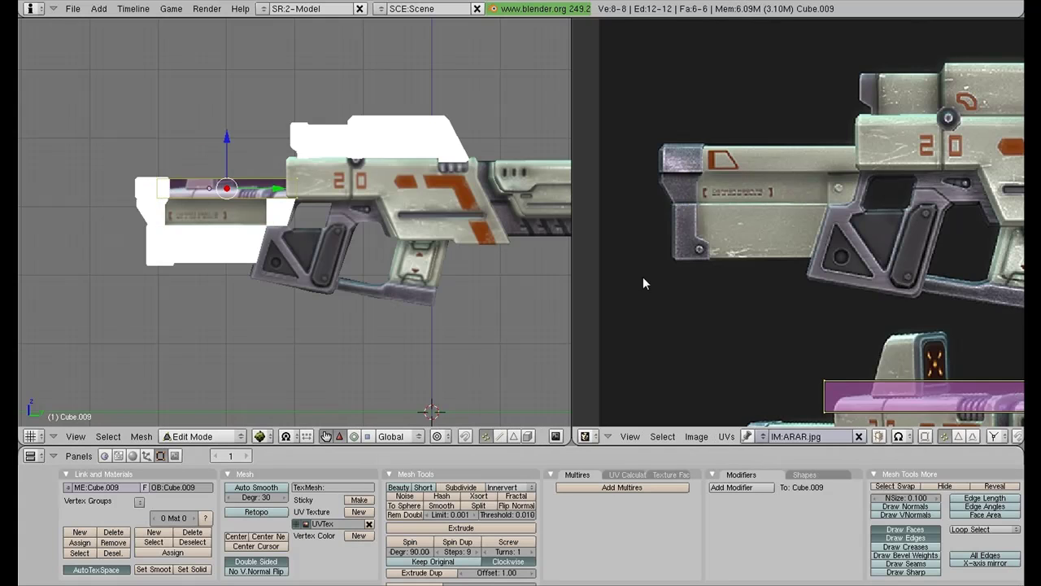
# Fit the upper bar's UV layout onto the pictured stock bar with the orange marking, then finish mesh editing
pyautogui.scroll(-2, 897, 282)
pyautogui.press('g')
pyautogui.click(859, 195)
pyautogui.scroll(1, 898, 184)
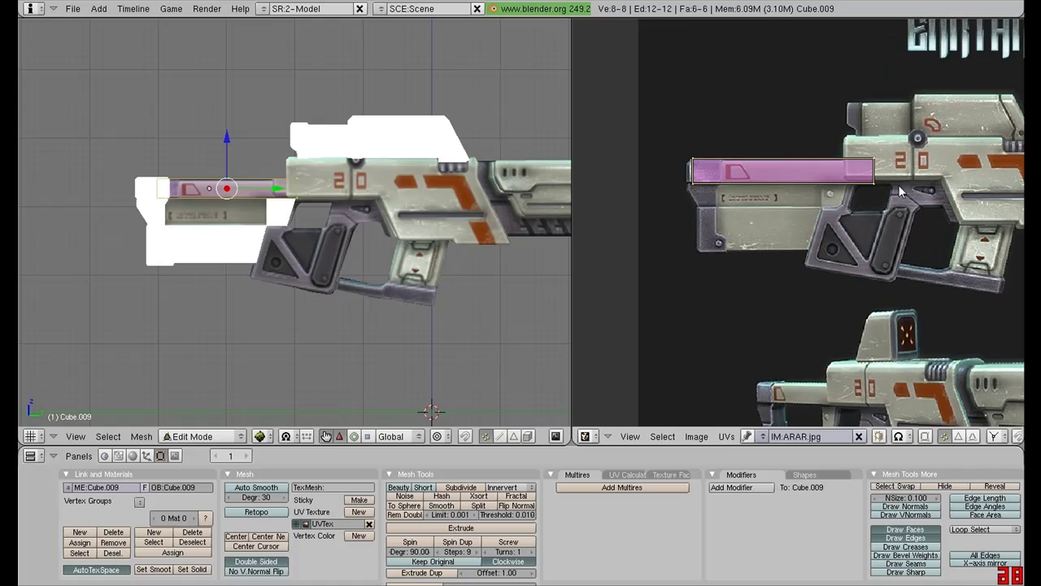
pyautogui.press('s')
pyautogui.click(904, 167)
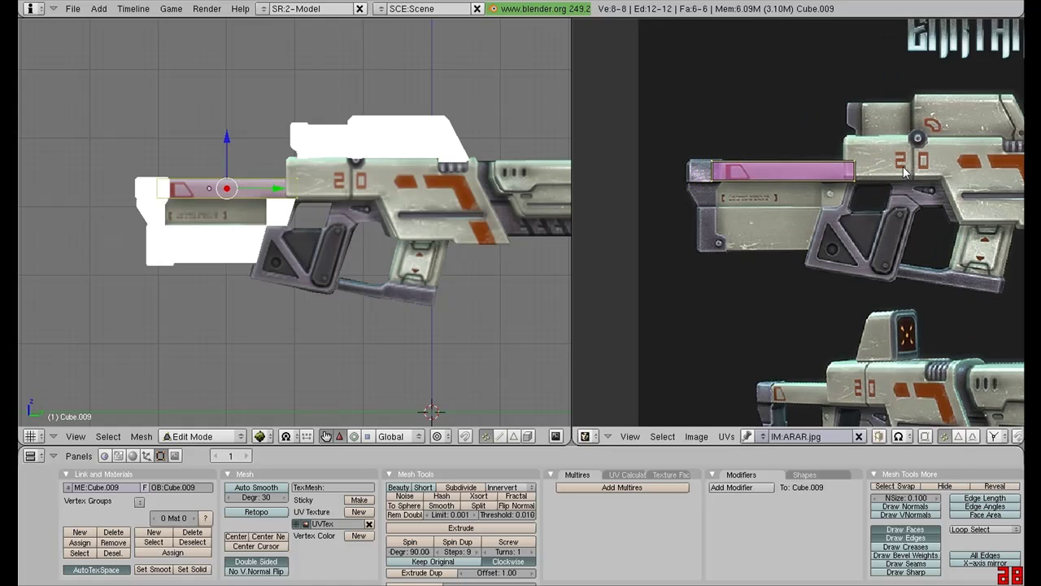
pyautogui.press('Tab')
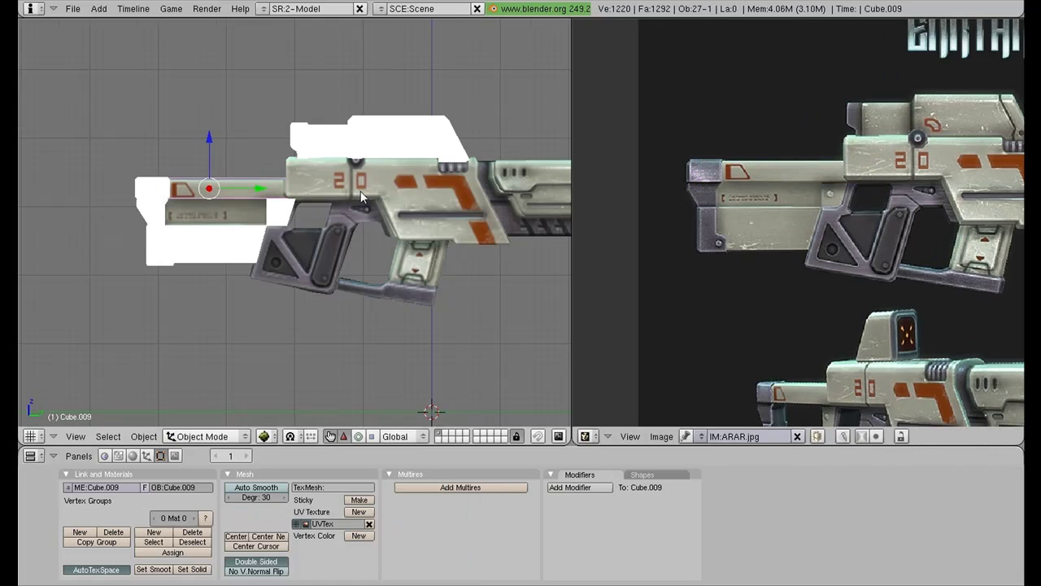
# Select the small end cap at the rear of the stock's upper bar and project its UVs from the side view
pyautogui.scroll(2, 28, 178)
pyautogui.rightClick(101, 178)
pyautogui.press('Tab')
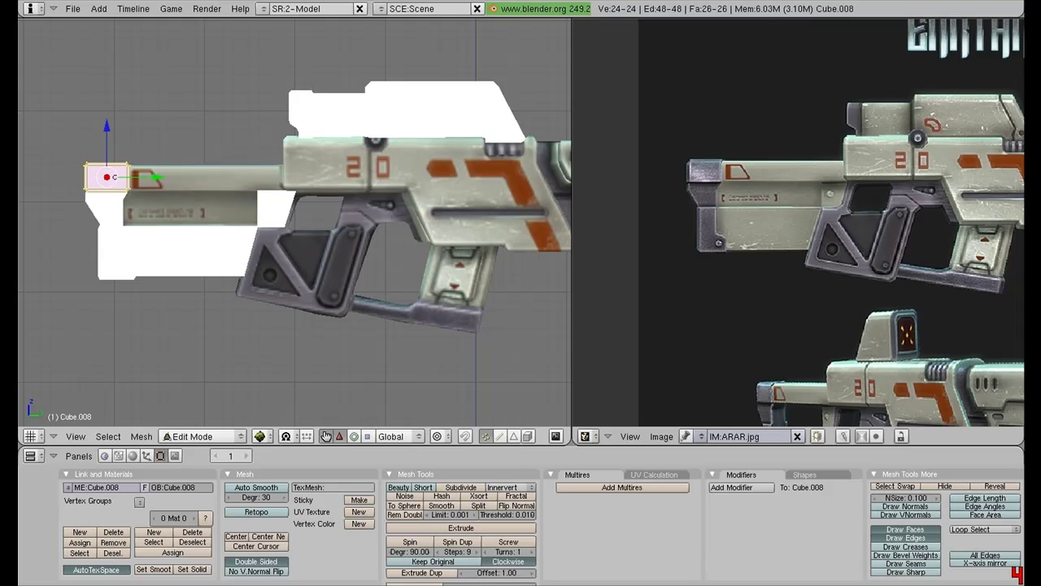
pyautogui.press('u')
pyautogui.click(107, 177)
# Fit the end cap's UV layout onto the dark metal cap of the upper rifle's stock, then finish mesh editing
pyautogui.press('g')
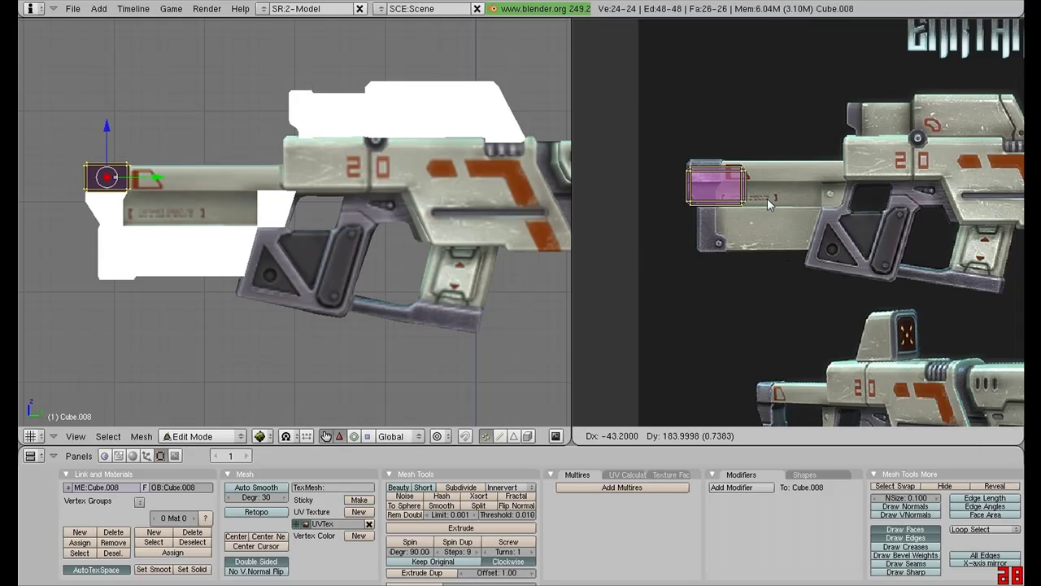
pyautogui.click(755, 186)
pyautogui.scroll(1, 755, 186)
pyautogui.press('s')
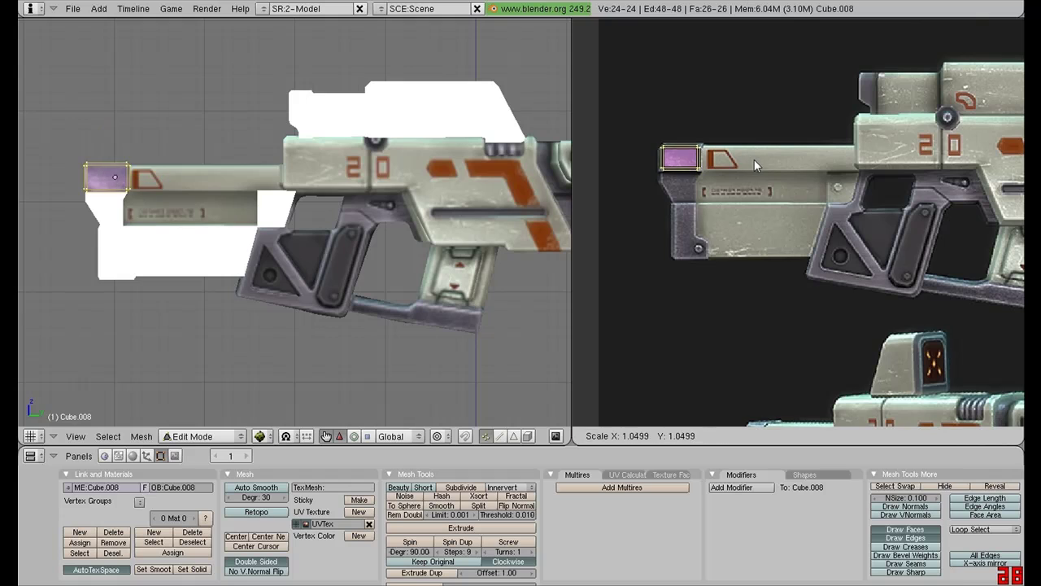
pyautogui.click(764, 163)
pyautogui.press('Tab')
# Select the tapered piece beneath the stock's end cap and project all its UVs from the side view
pyautogui.scroll(1, 82, 218)
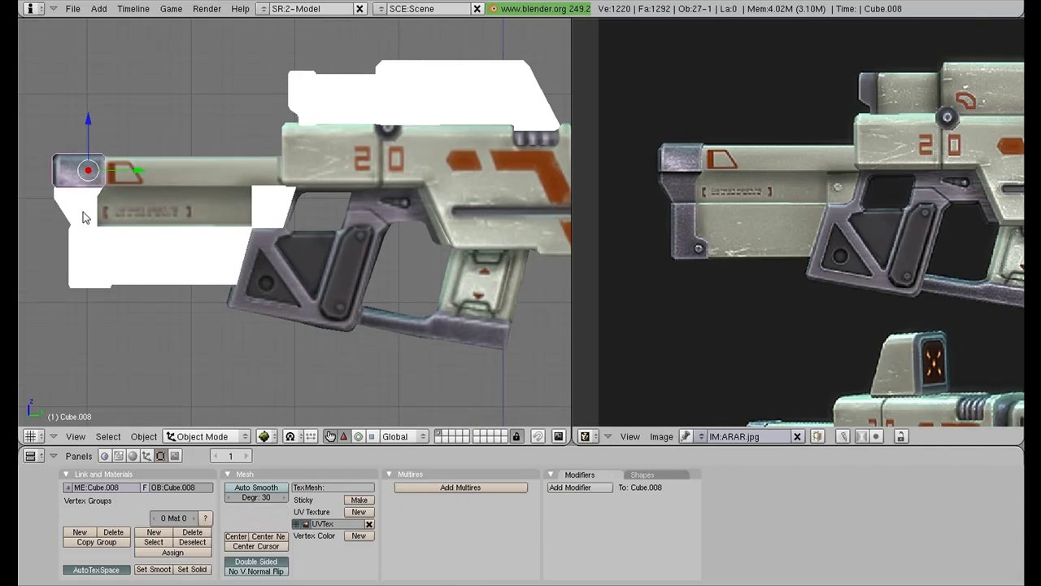
pyautogui.rightClick(83, 213)
pyautogui.press('Tab')
pyautogui.press('a')
pyautogui.press('a')
pyautogui.press('a')
pyautogui.press('u')
pyautogui.click(83, 213)
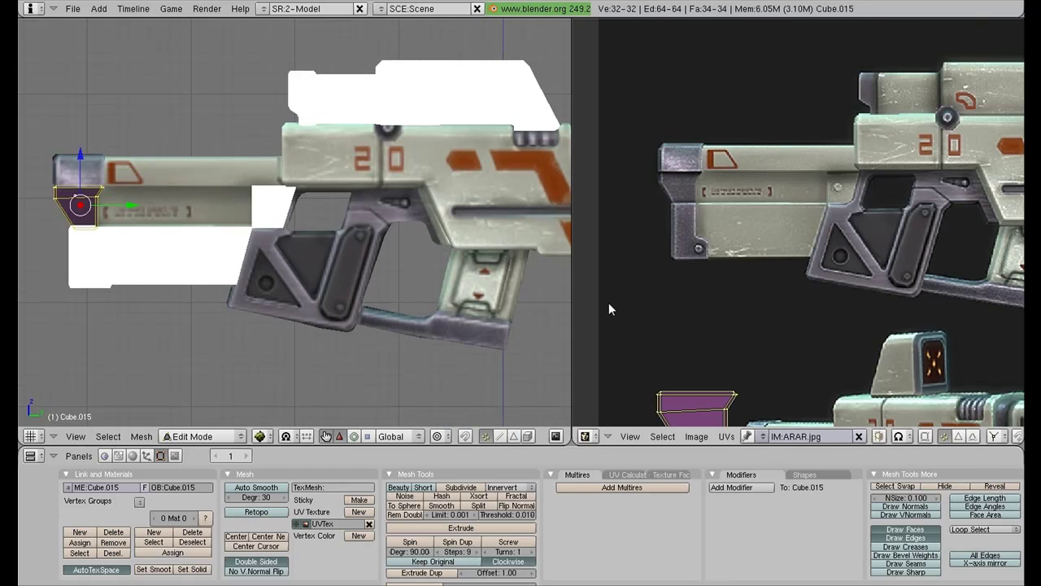
# Fit the tapered piece's UV layout onto the dark tapered metal below the pictured end cap, then finish mesh editing
pyautogui.press('g')
pyautogui.click(710, 102)
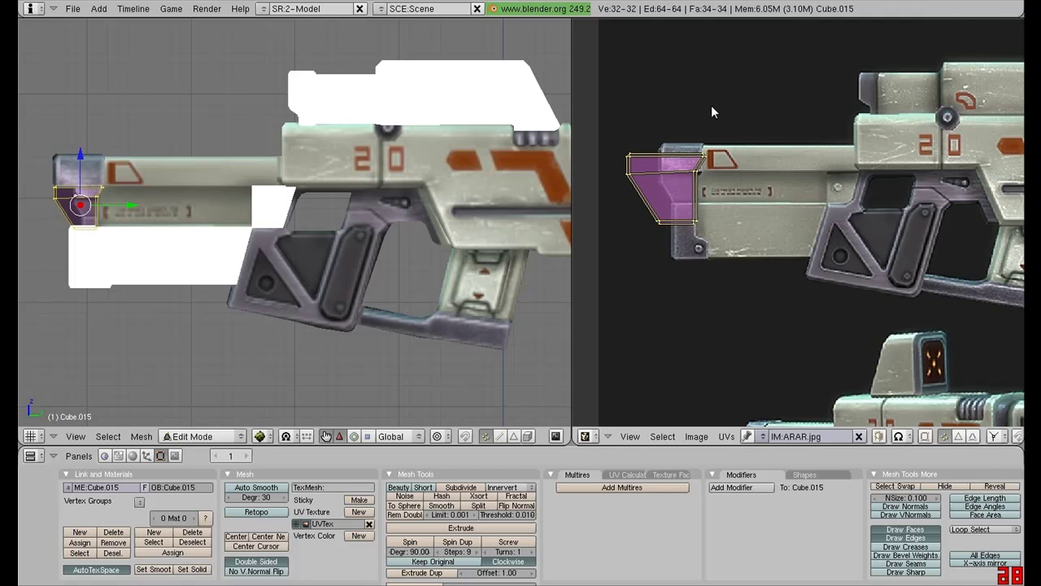
pyautogui.scroll(1, 776, 175)
pyautogui.press('s')
pyautogui.click(793, 201)
pyautogui.press('g')
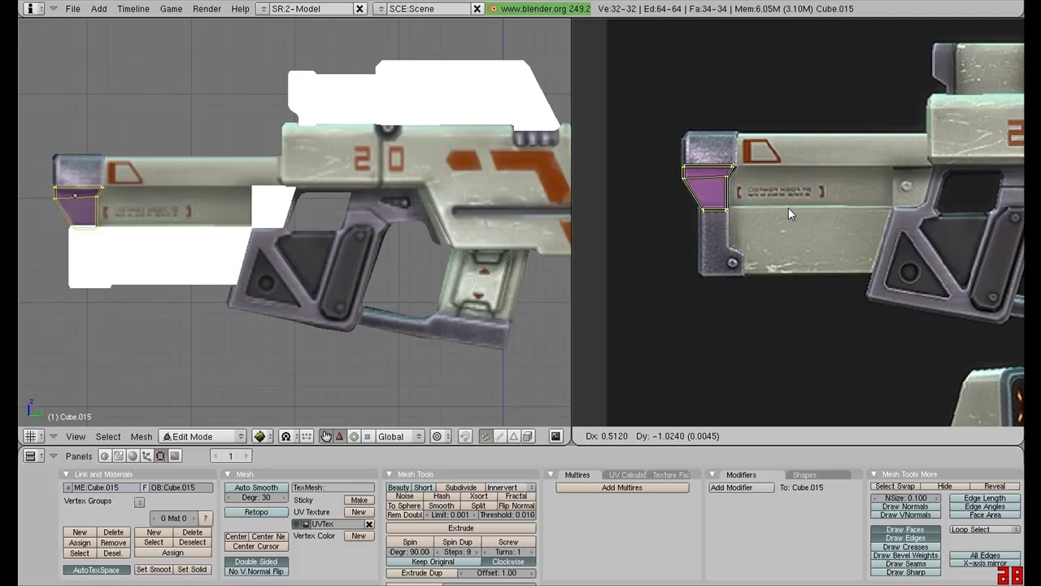
pyautogui.click(788, 207)
pyautogui.press('Tab')
# Select the L-shaped butt piece at the stock's lower rear and project its UVs from the side view
pyautogui.rightClick(82, 256)
pyautogui.press('Tab')
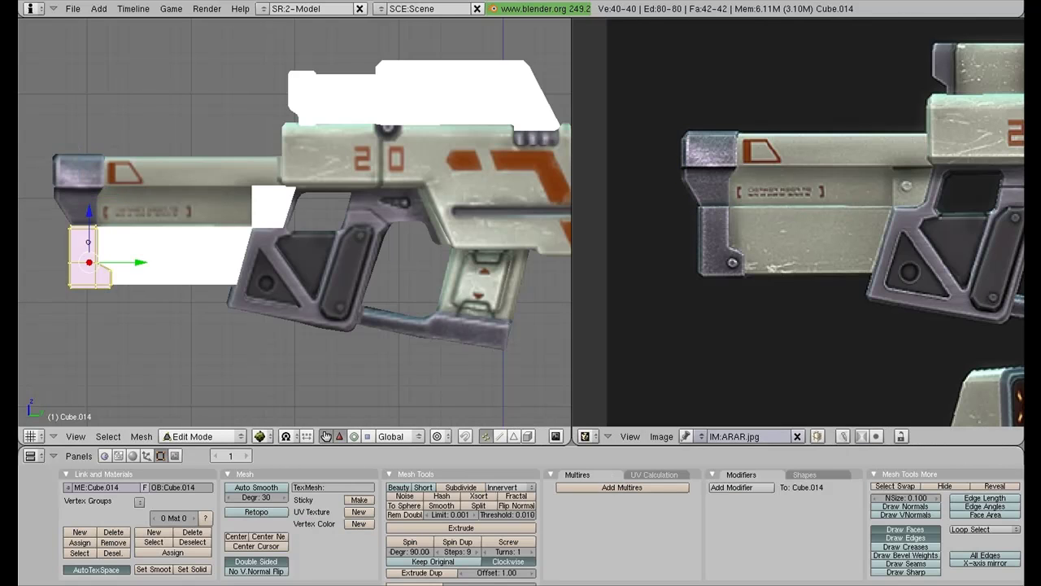
pyautogui.scroll(-4, 883, 362)
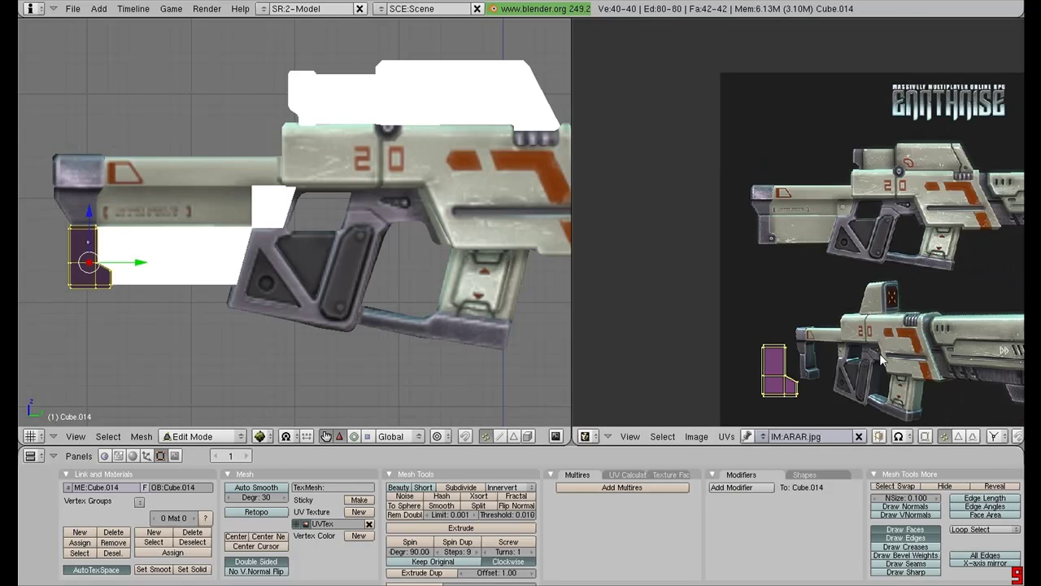
# Fit the butt piece's UV layout onto the dark L-shaped metal with the screw in the image, then finish mesh editing
pyautogui.press('g')
pyautogui.click(862, 225)
pyautogui.scroll(4, 862, 225)
pyautogui.press('s')
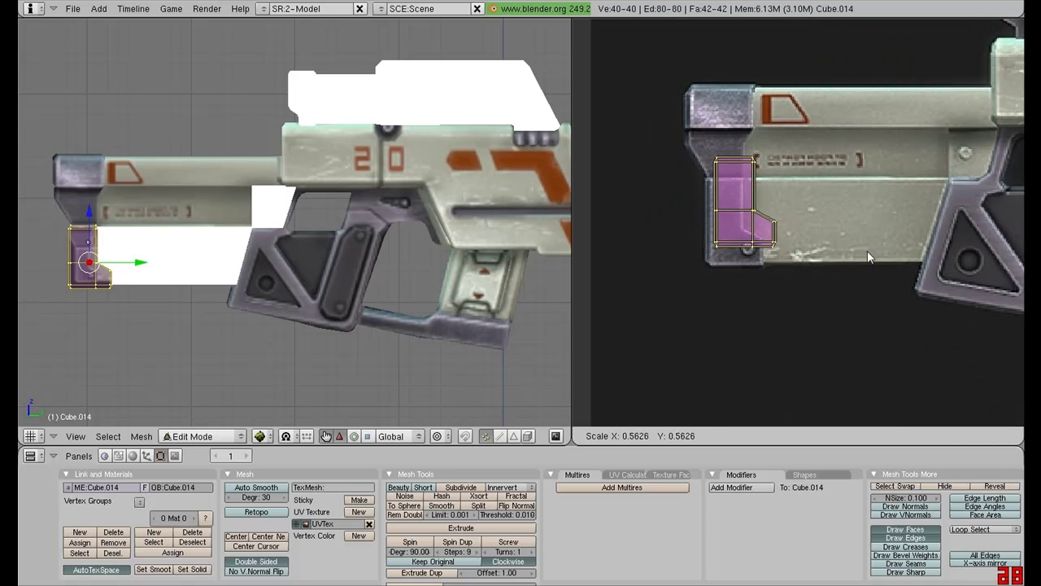
pyautogui.click(844, 252)
pyautogui.press('g')
pyautogui.click(832, 275)
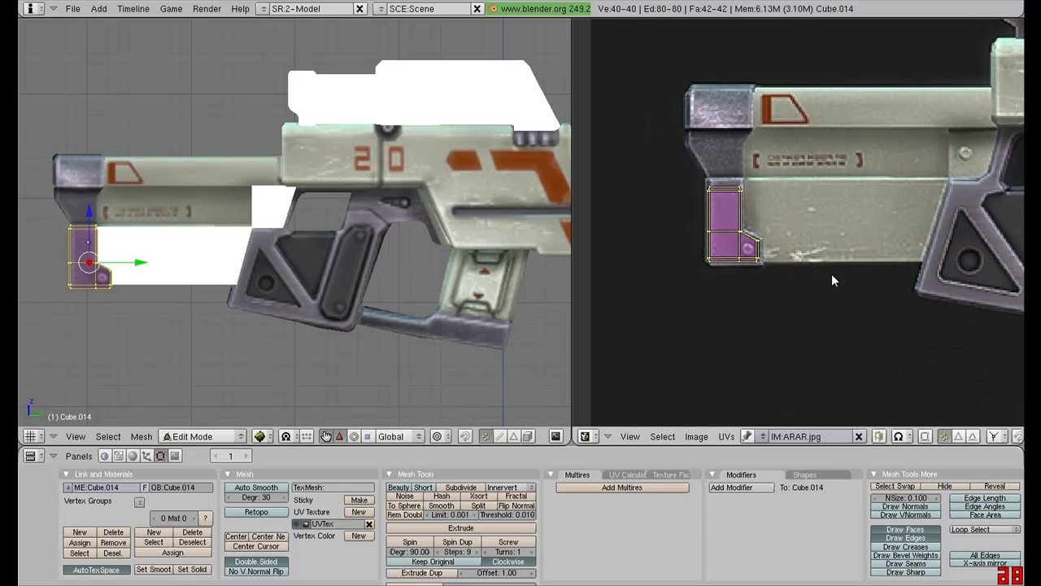
pyautogui.press('s')
pyautogui.click(852, 278)
pyautogui.press('g')
pyautogui.click(853, 277)
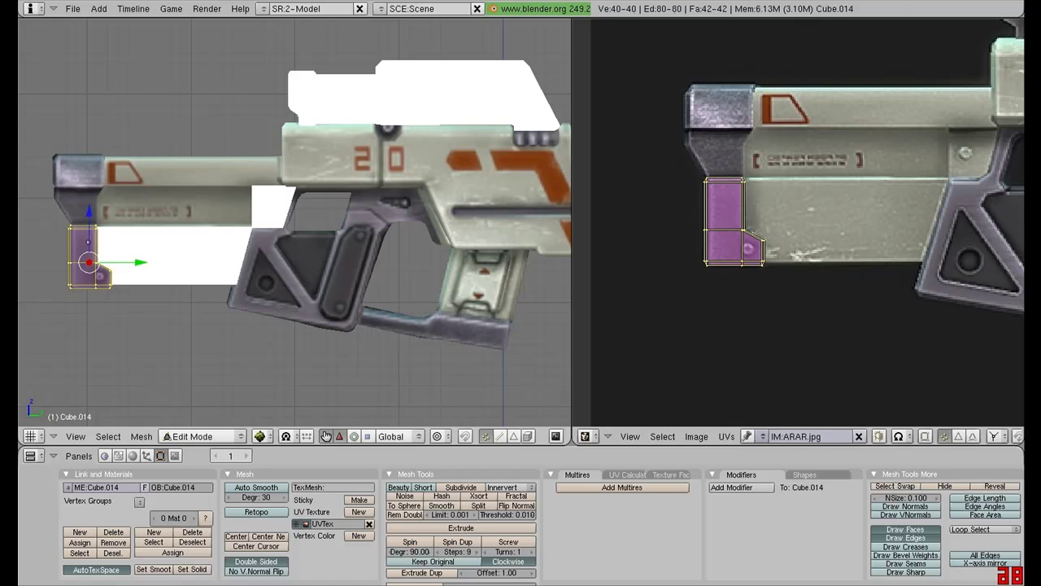
pyautogui.press('Tab')
# Select the large lower panel of the stock and project all its UVs from the side view
pyautogui.scroll(2, 225, 249)
pyautogui.rightClick(226, 249)
pyautogui.press('Tab')
pyautogui.scroll(-4, 226, 249)
pyautogui.press('a')
pyautogui.press('a')
pyautogui.press('a')
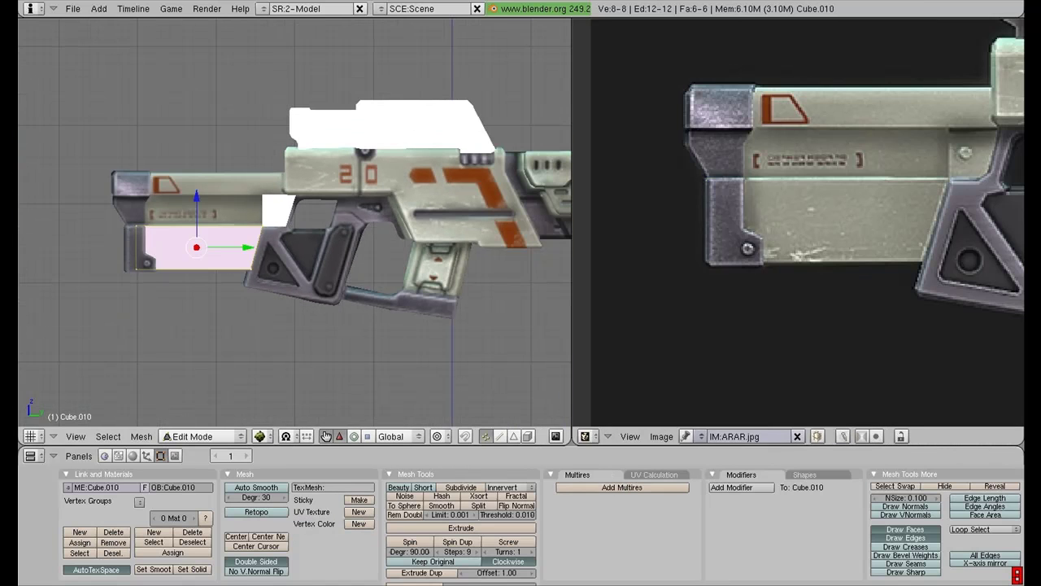
pyautogui.press('u')
pyautogui.press('Return')
# Move the lower panel's UV layout onto the upper rifle's lower stock panel and scale it to roughly match
pyautogui.scroll(-6, 961, 298)
pyautogui.press('g')
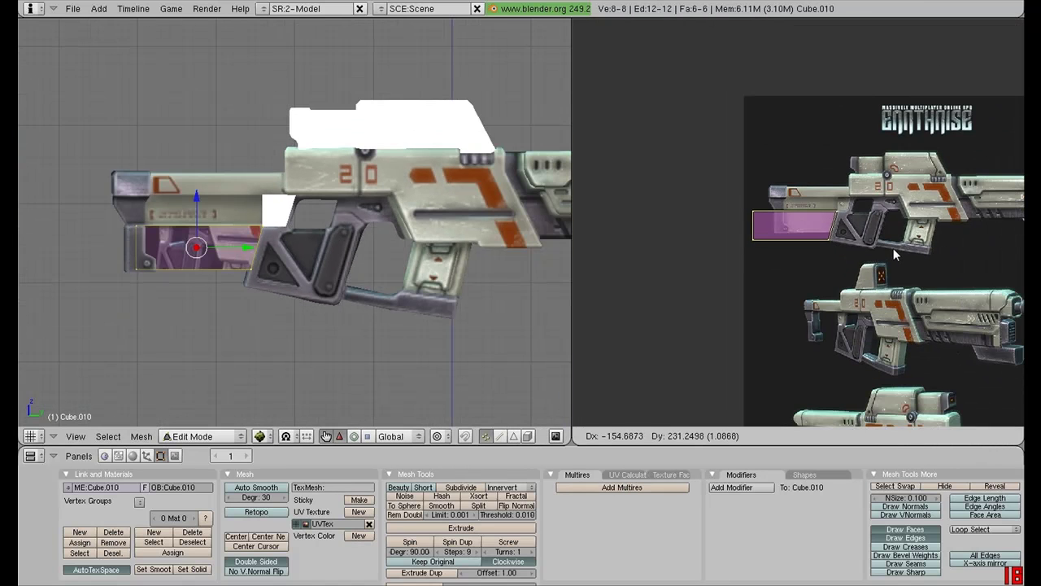
pyautogui.click(893, 248)
pyautogui.scroll(5, 893, 248)
pyautogui.press('s')
pyautogui.click(893, 232)
pyautogui.press('g')
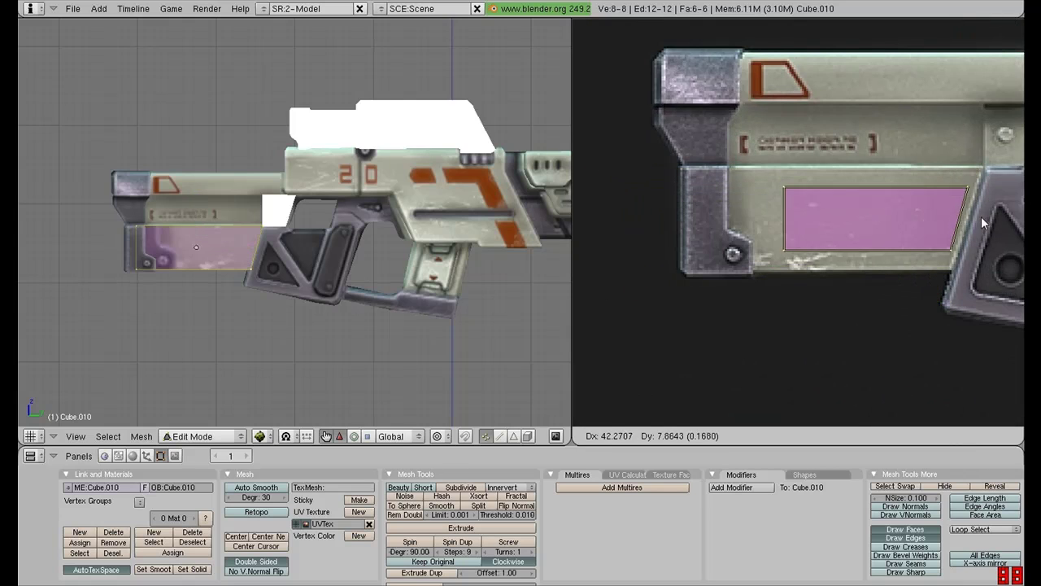
pyautogui.click(958, 213)
pyautogui.press('s')
pyautogui.click(1020, 219)
pyautogui.moveTo(962, 218); pyautogui.dragTo(921, 207, button='middle')
pyautogui.scroll(-1, 920, 206)
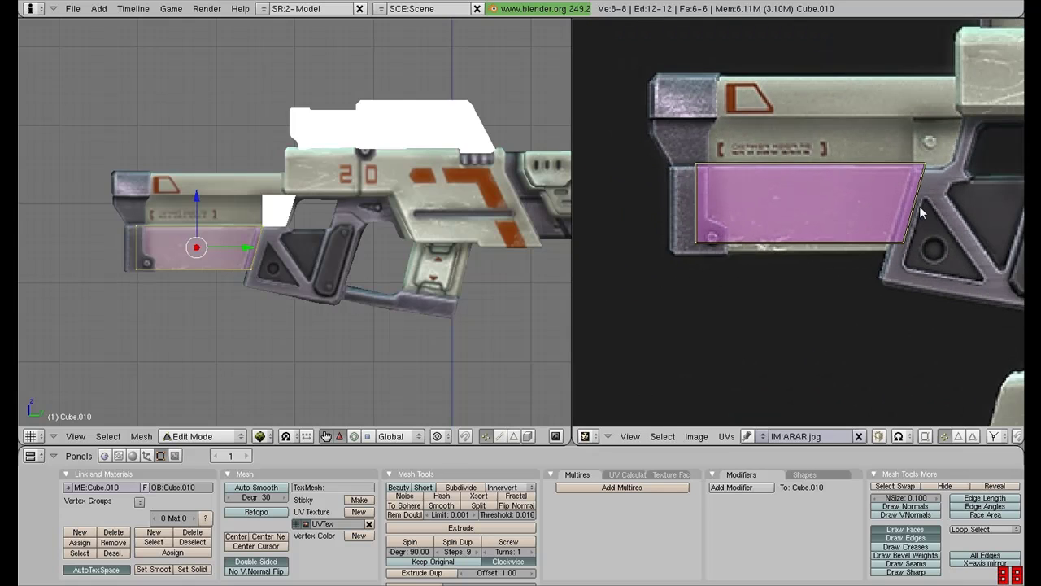
# Refine the scale and position of the lower panel's UV layout to match the pictured panel's upper and lower edges
pyautogui.press('g')
pyautogui.click(979, 214)
pyautogui.press('s')
pyautogui.click(974, 214)
pyautogui.press('g')
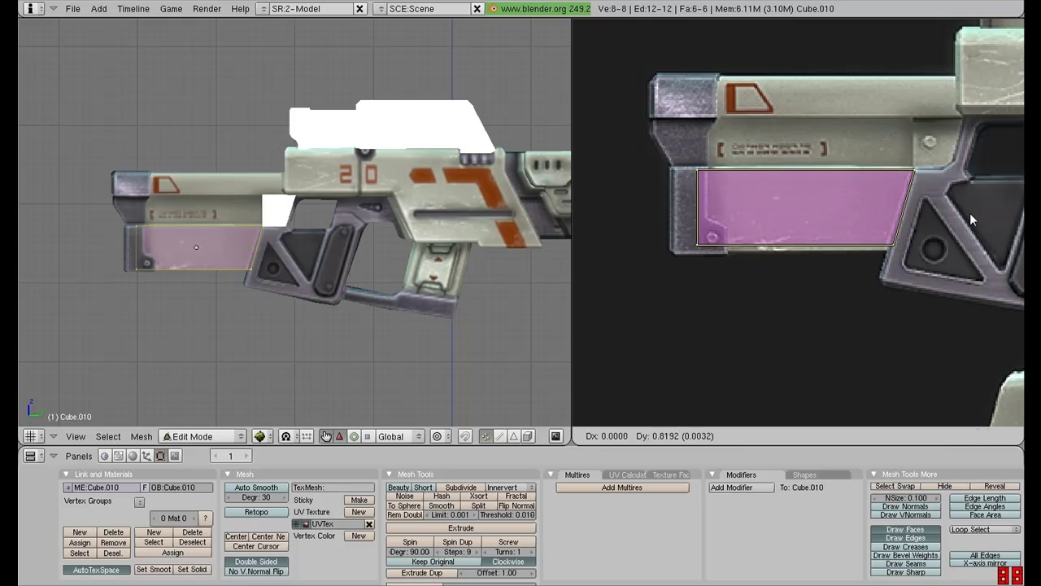
pyautogui.press('s')
pyautogui.press('g')
pyautogui.click(982, 218)
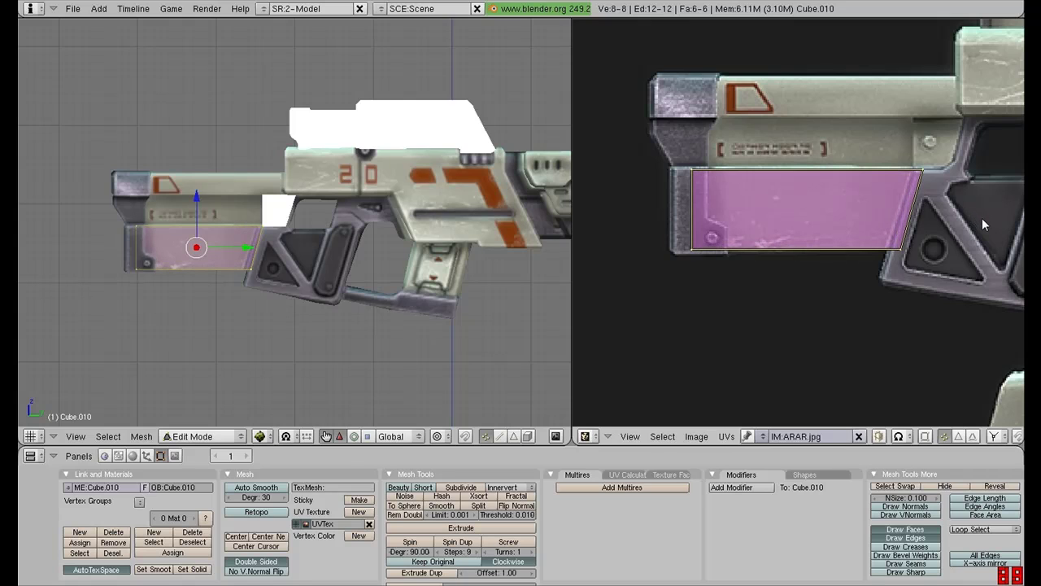
pyautogui.press('g')
pyautogui.click(973, 217)
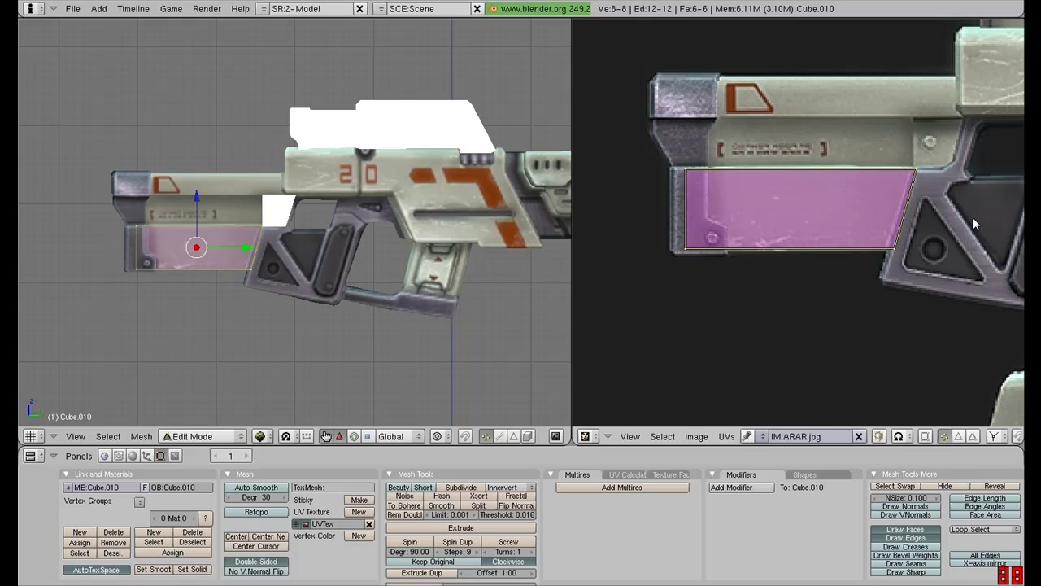
pyautogui.press('g')
pyautogui.click(972, 216)
# Narrow the lower panel's UV layout along the X axis, reposition it on the pictured panel and finish mesh editing
pyautogui.press('s')
pyautogui.press('x')
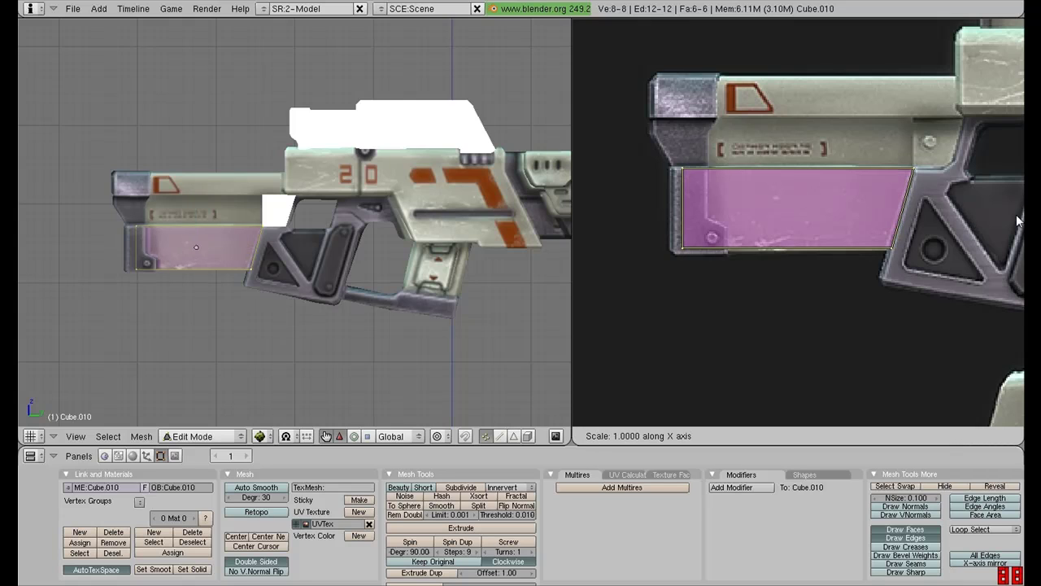
pyautogui.press('g')
pyautogui.click(1007, 214)
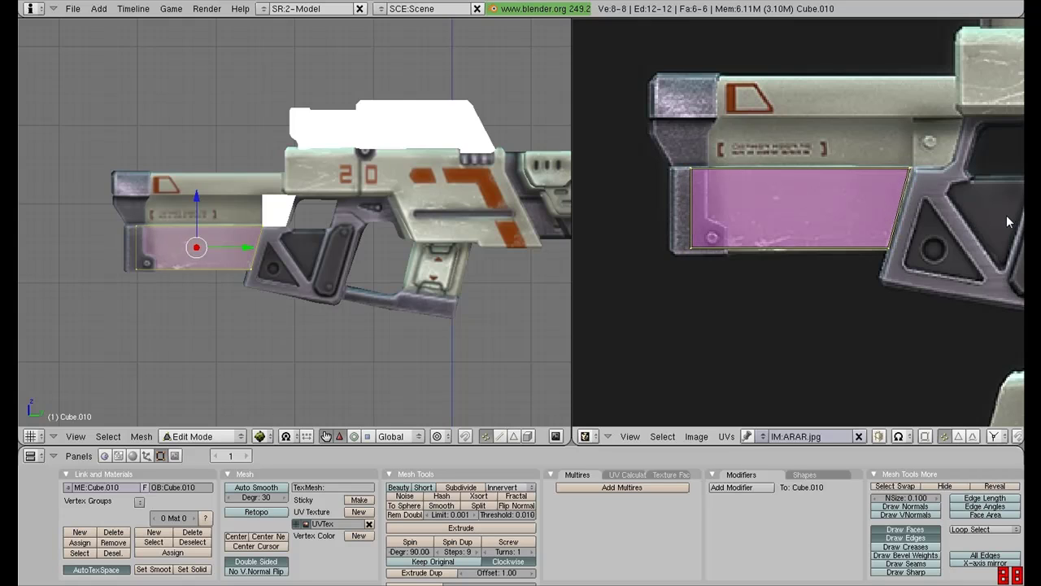
pyautogui.scroll(3, 325, 220)
pyautogui.press('Tab')
# Select the small block between the lettered stock panel and the grip and project all its UVs from the side view
pyautogui.rightClick(326, 219)
pyautogui.press('Tab')
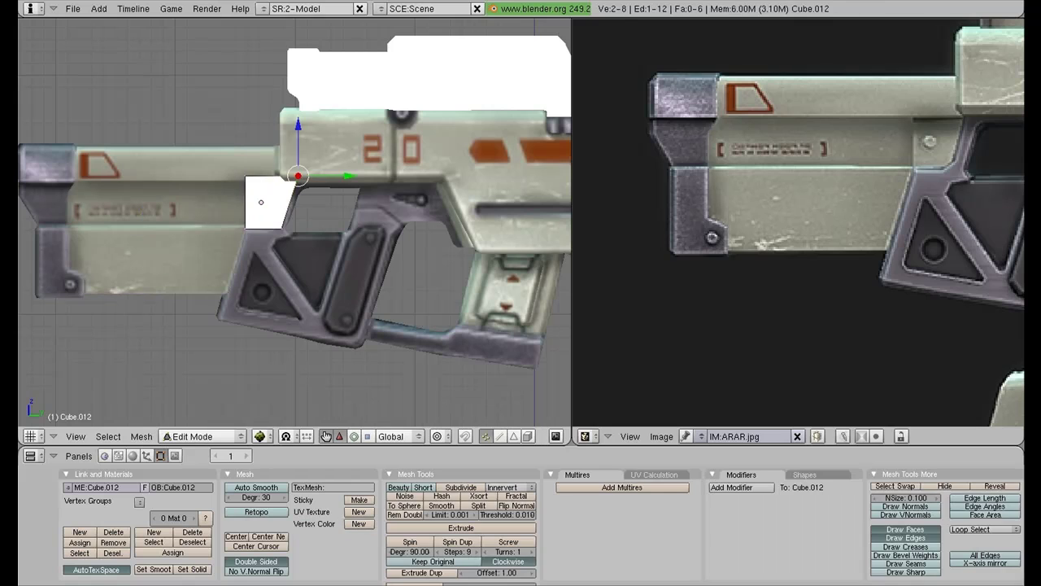
pyautogui.press('a')
pyautogui.press('u')
pyautogui.press('Return')
# Fit the small block's UV layout onto the pictured stock section with the round screw, then finish mesh editing
pyautogui.scroll(-6, 985, 225)
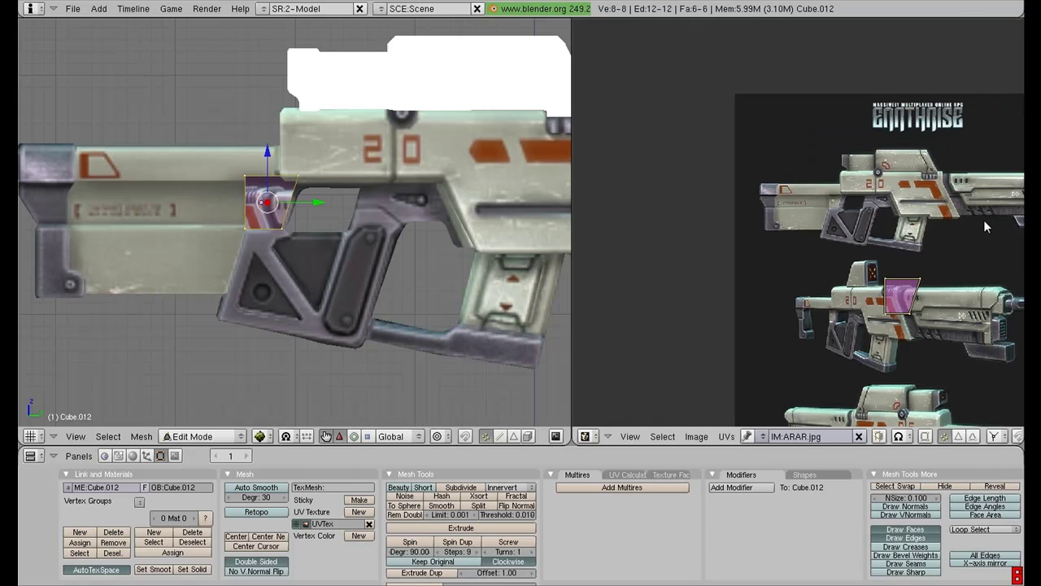
pyautogui.press('g')
pyautogui.click(887, 228)
pyautogui.scroll(5, 905, 182)
pyautogui.moveTo(906, 182); pyautogui.dragTo(716, 219, button='middle')
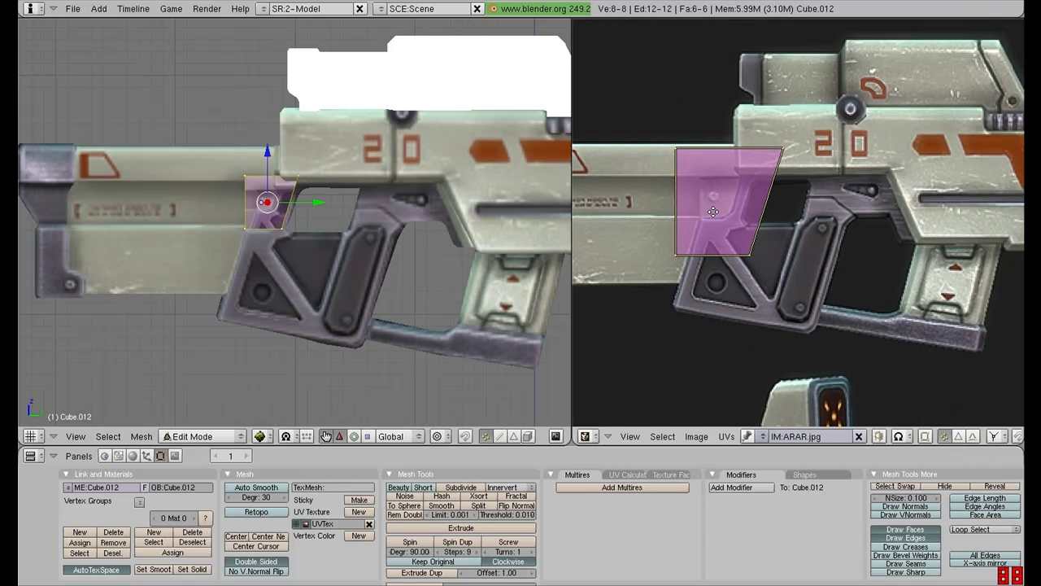
pyautogui.press('s')
pyautogui.click(787, 196)
pyautogui.press('g')
pyautogui.click(779, 189)
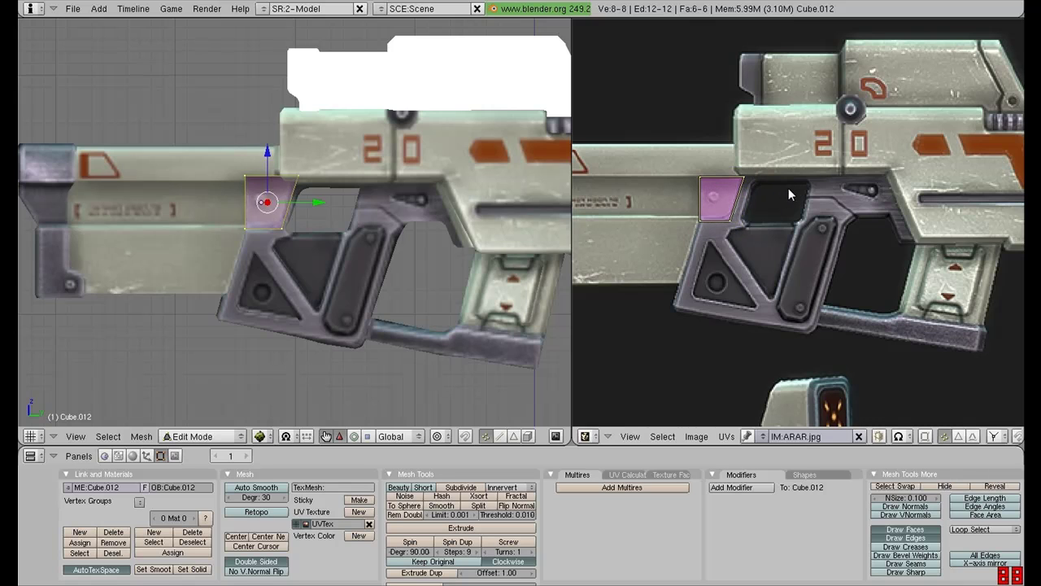
pyautogui.press('Tab')
# Select the short barrel section behind the scope housing and project all its UVs from the side view
pyautogui.press('a')
pyautogui.scroll(-2, 378, 195)
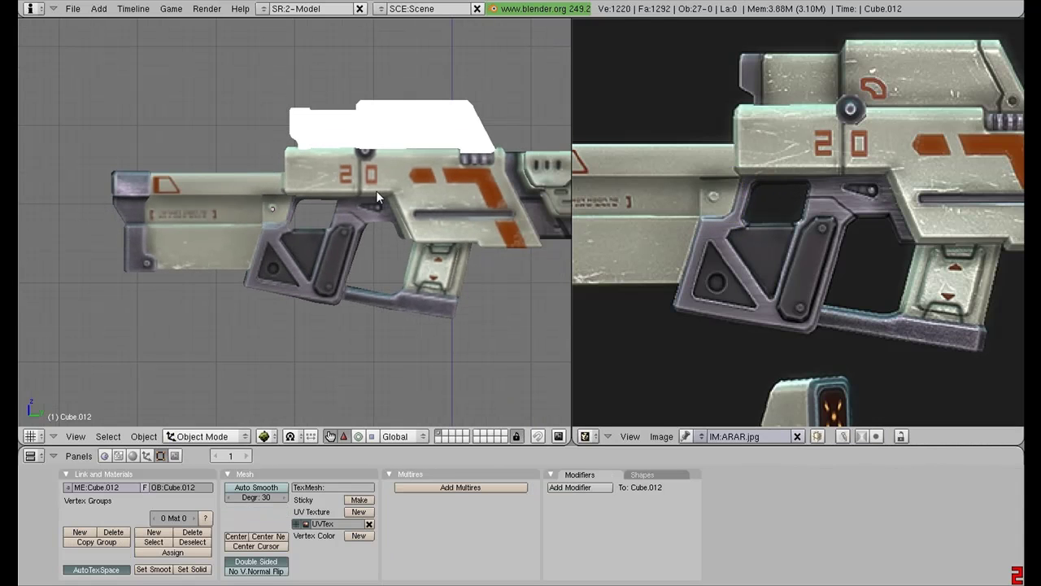
pyautogui.rightClick(330, 121)
pyautogui.press('Tab')
pyautogui.press('a')
pyautogui.press('a')
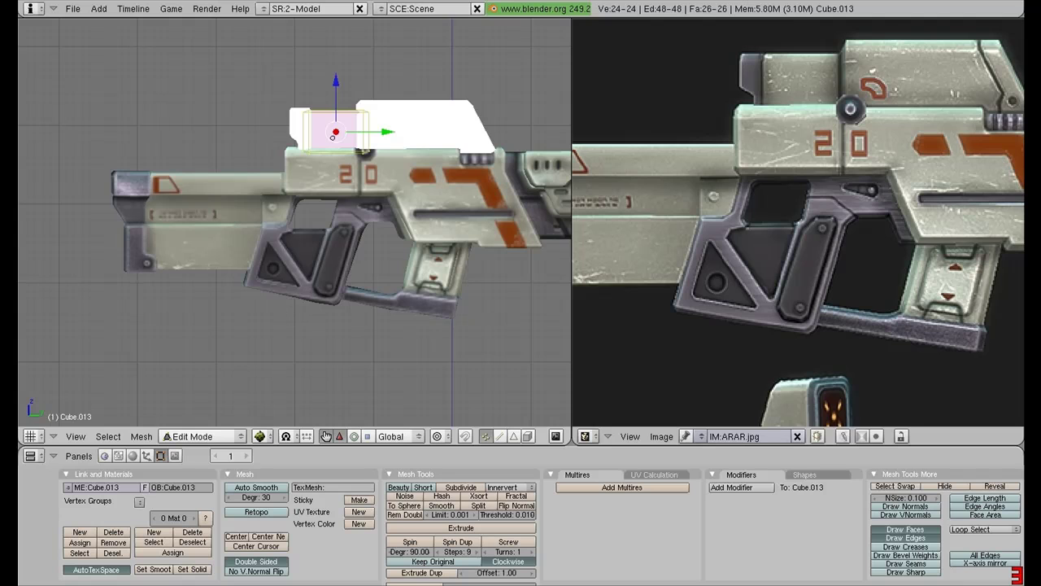
pyautogui.press('u')
pyautogui.press('Return')
# Scale and move the barrel section's UV layout onto the matching section of the pictured side-view scope, then finish mesh editing
pyautogui.scroll(-4, 656, 232)
pyautogui.press('g')
pyautogui.click(860, 209)
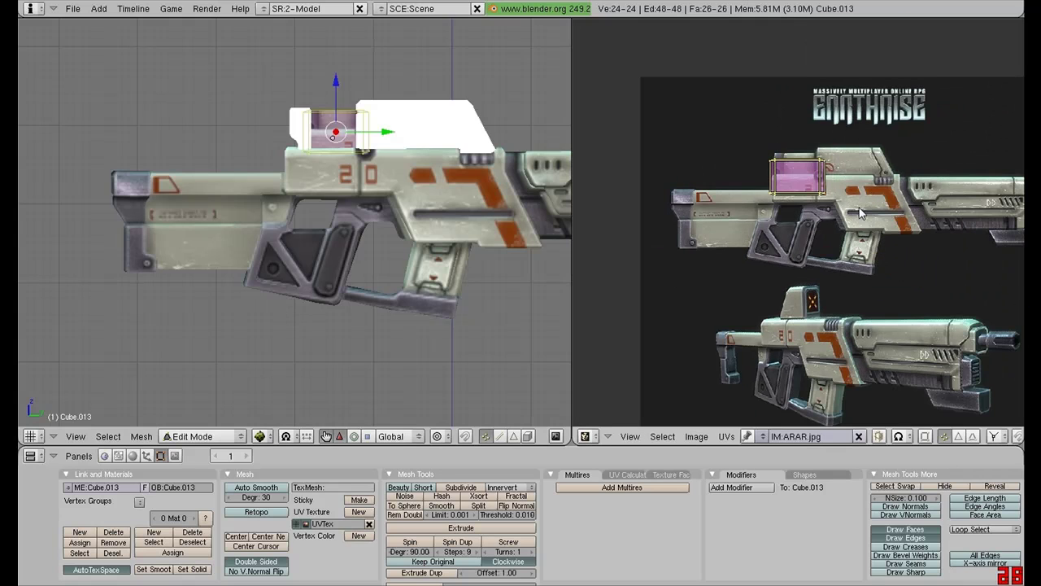
pyautogui.scroll(5, 861, 213)
pyautogui.press('s')
pyautogui.click(865, 190)
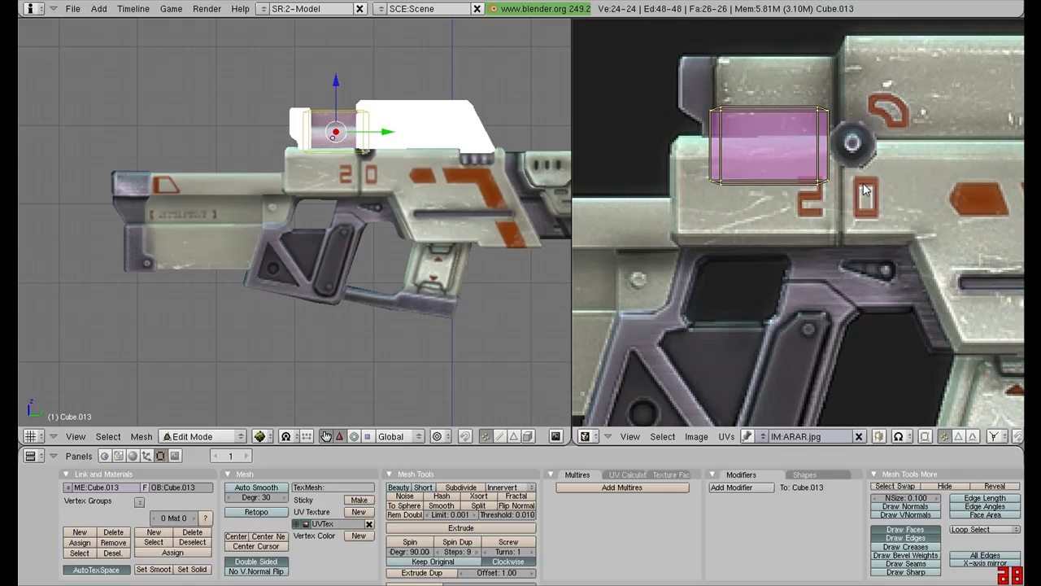
pyautogui.press('g')
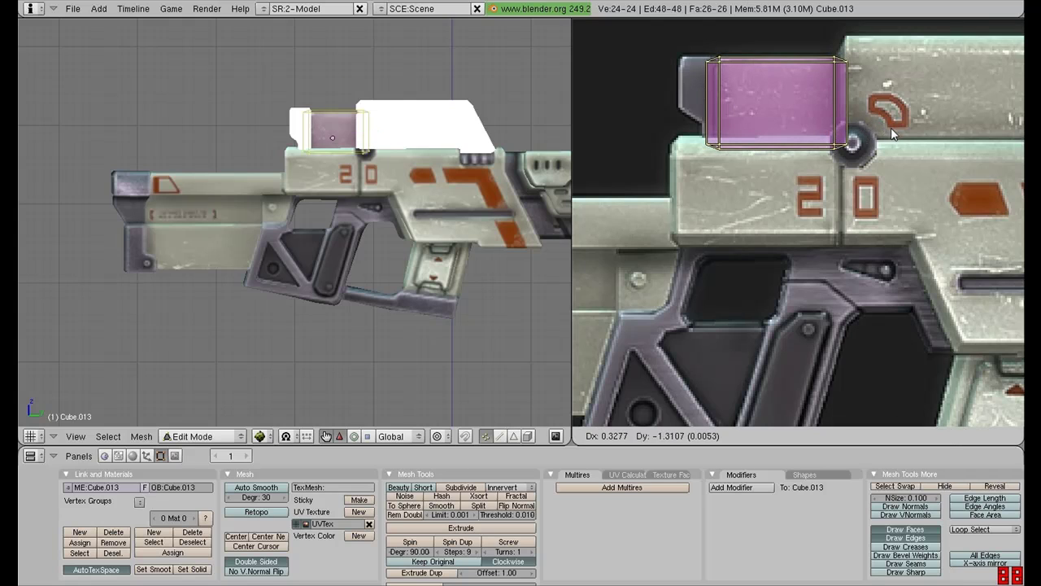
pyautogui.click(893, 135)
pyautogui.press('Tab')
# Select the rear end piece of the scope, project its UVs from the side view and move them near the pictured end piece
pyautogui.rightClick(294, 118)
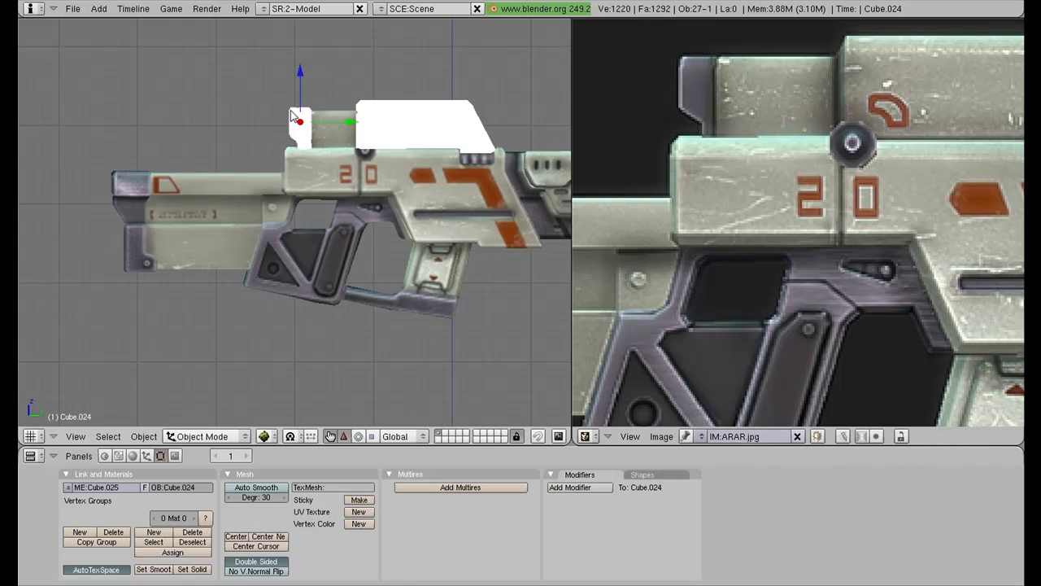
pyautogui.press('Tab')
pyautogui.scroll(-5, 987, 291)
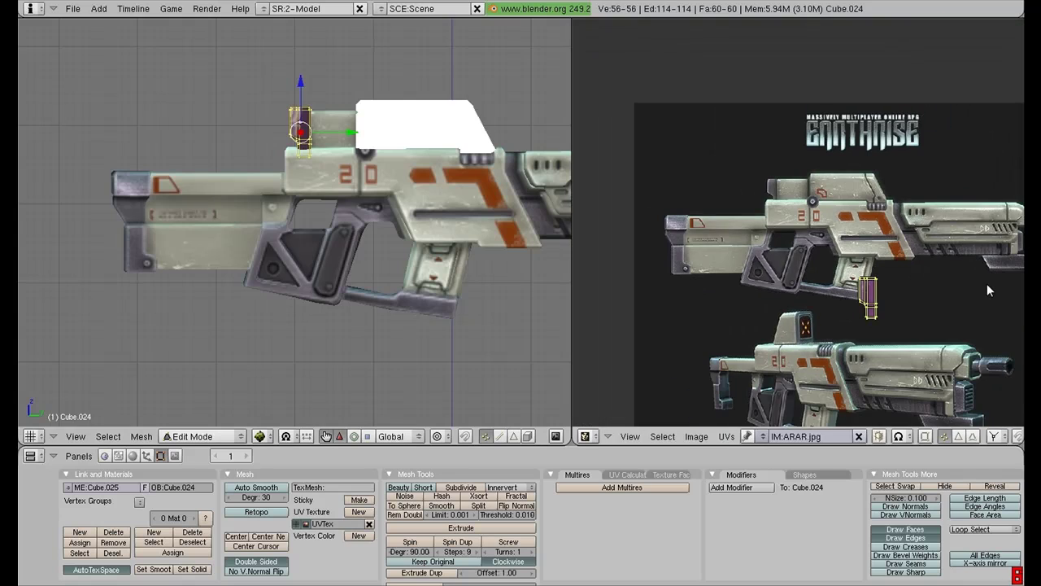
pyautogui.press('g')
pyautogui.click(875, 225)
pyautogui.scroll(5, 875, 224)
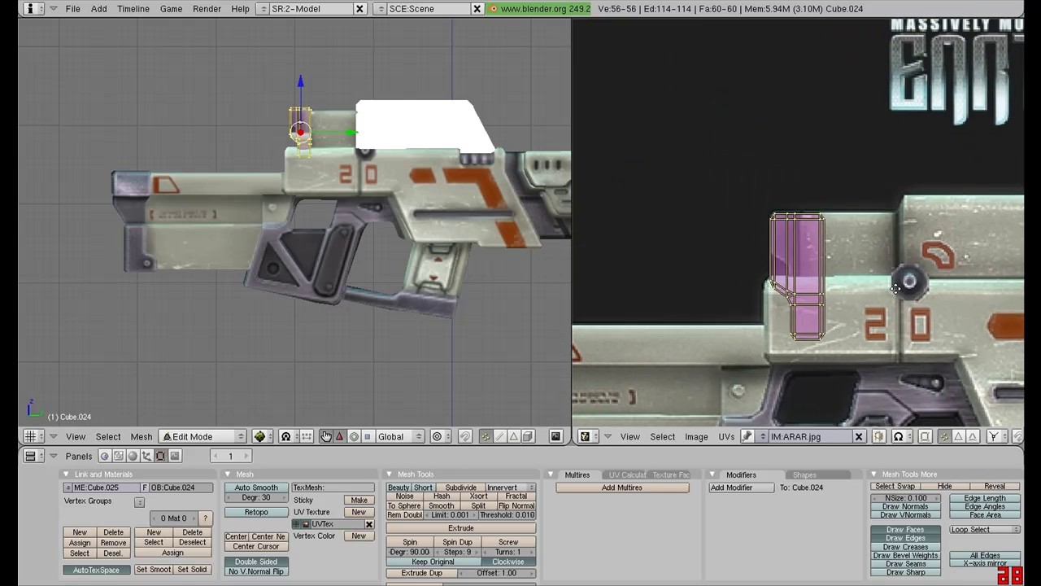
# Scale down and align the rear end piece's UV layout with the dark end cap in the picture, then finish mesh editing
pyautogui.press('s')
pyautogui.click(863, 296)
pyautogui.press('g')
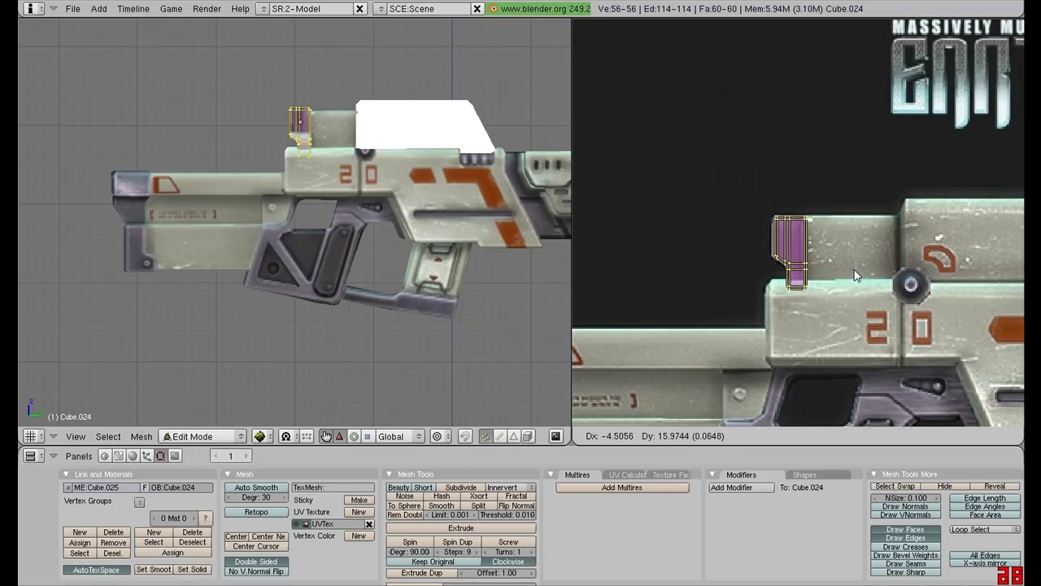
pyautogui.click(854, 269)
pyautogui.press('s')
pyautogui.click(953, 252)
pyautogui.press('g')
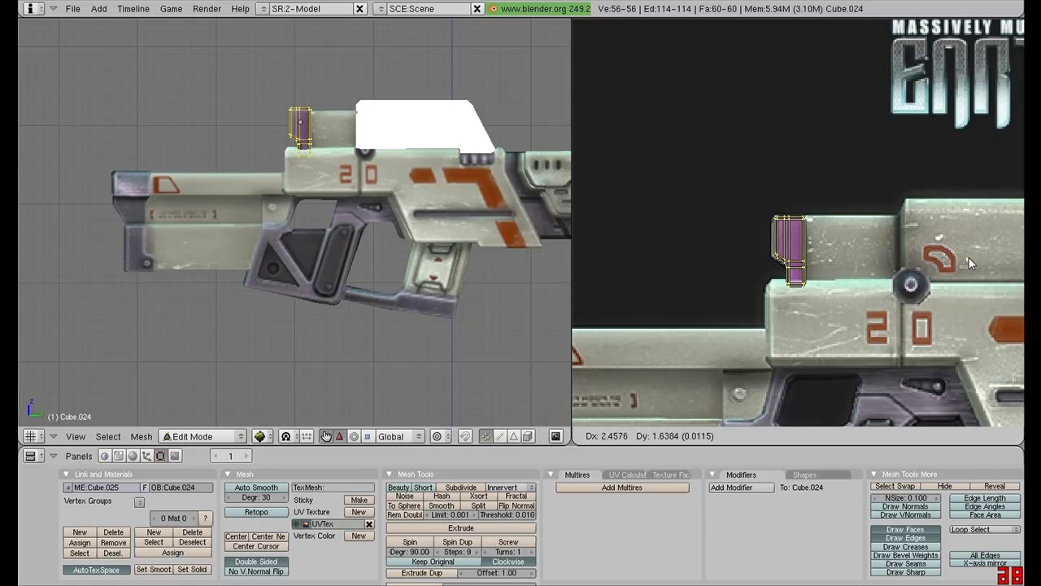
pyautogui.click(969, 258)
pyautogui.press('s')
pyautogui.click(978, 260)
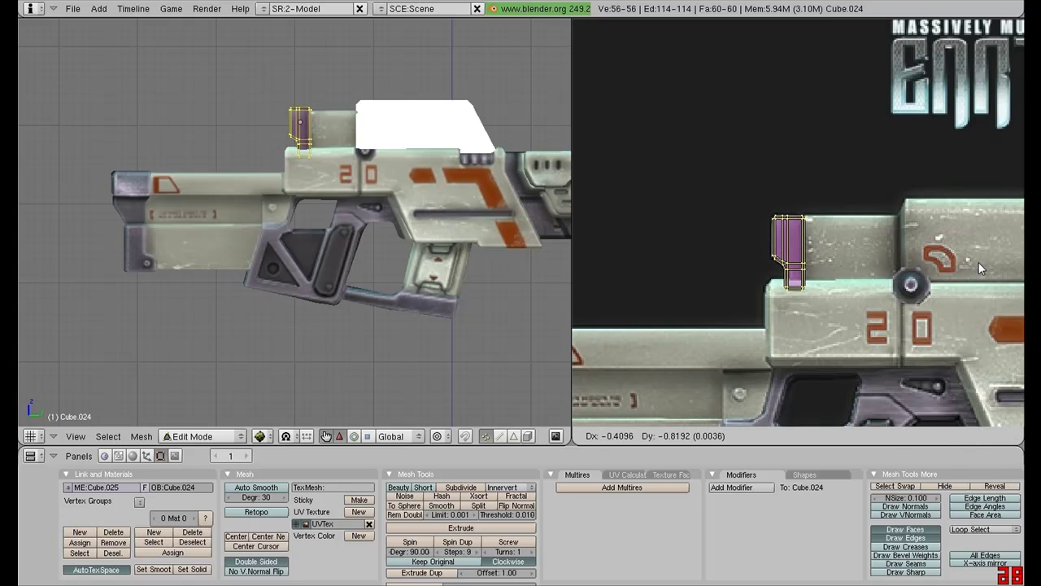
pyautogui.press('Tab')
# Select the large untextured scope housing on top of the rifle and project all its UVs from the side view
pyautogui.scroll(2, 496, 151)
pyautogui.scroll(1, 446, 134)
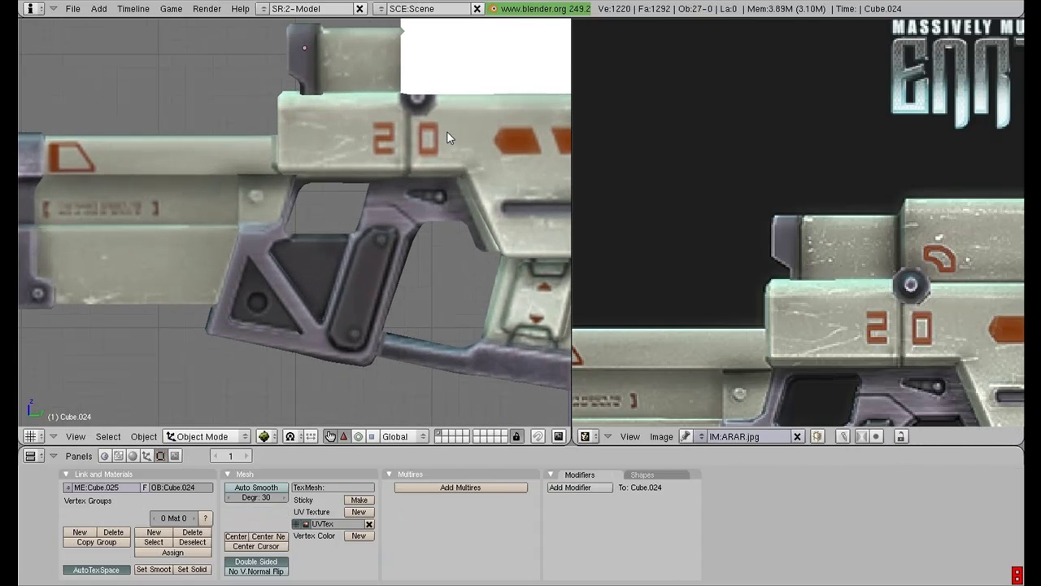
pyautogui.keyDown('shift'); pyautogui.moveTo(446, 131); pyautogui.dragTo(253, 200, button='middle'); pyautogui.keyUp('shift')
pyautogui.rightClick(272, 160)
pyautogui.press('Tab')
pyautogui.scroll(-1, 274, 161)
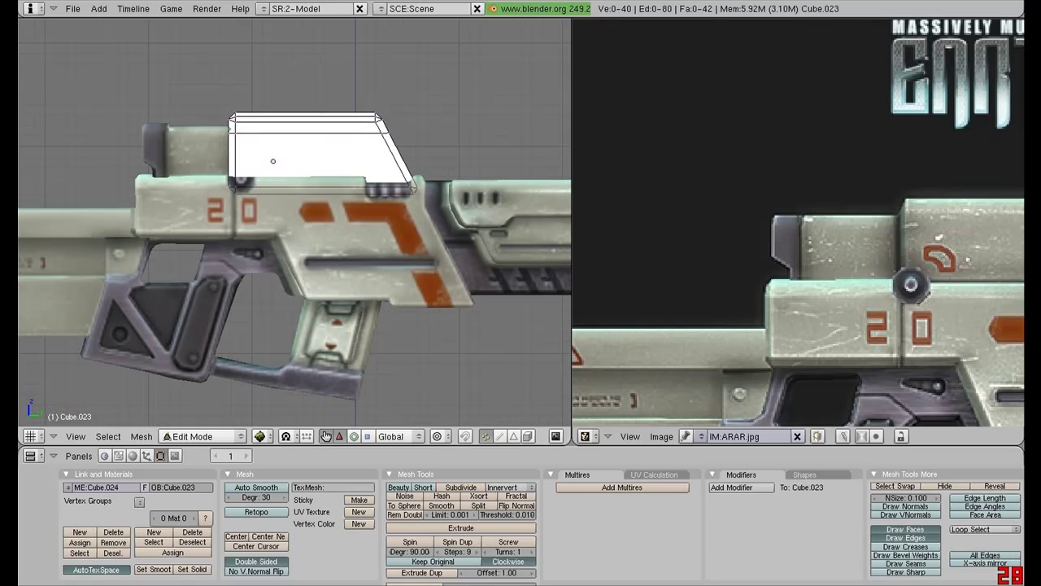
pyautogui.press('a')
# Move and scale the scope housing's UV layout to cover the housing on the pictured side-view rifle
pyautogui.scroll(-3, 990, 320)
pyautogui.press('g')
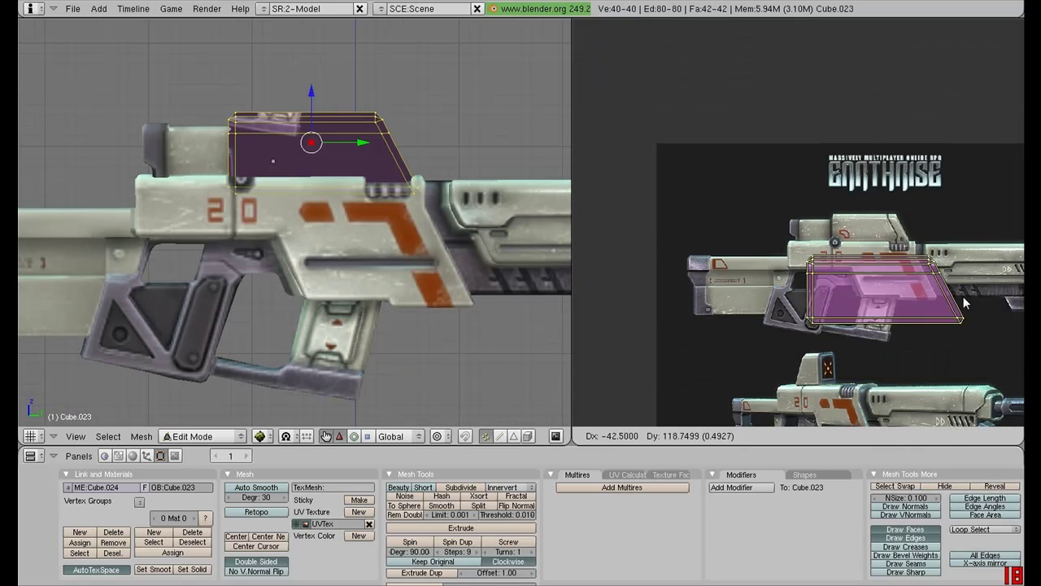
pyautogui.click(948, 246)
pyautogui.scroll(3, 777, 236)
pyautogui.press('s')
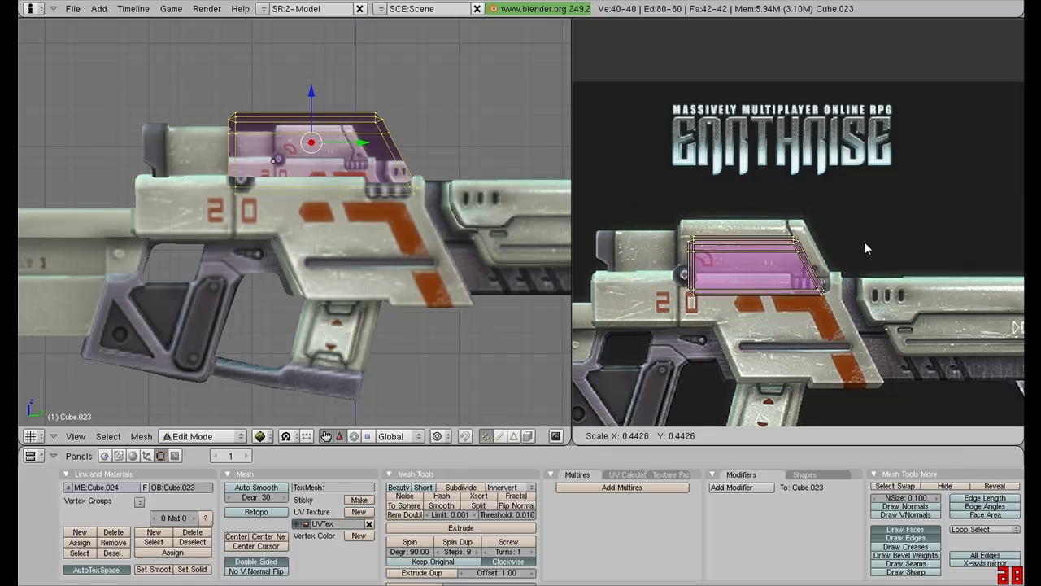
pyautogui.click(839, 236)
pyautogui.press('s')
pyautogui.click(868, 241)
pyautogui.press('g')
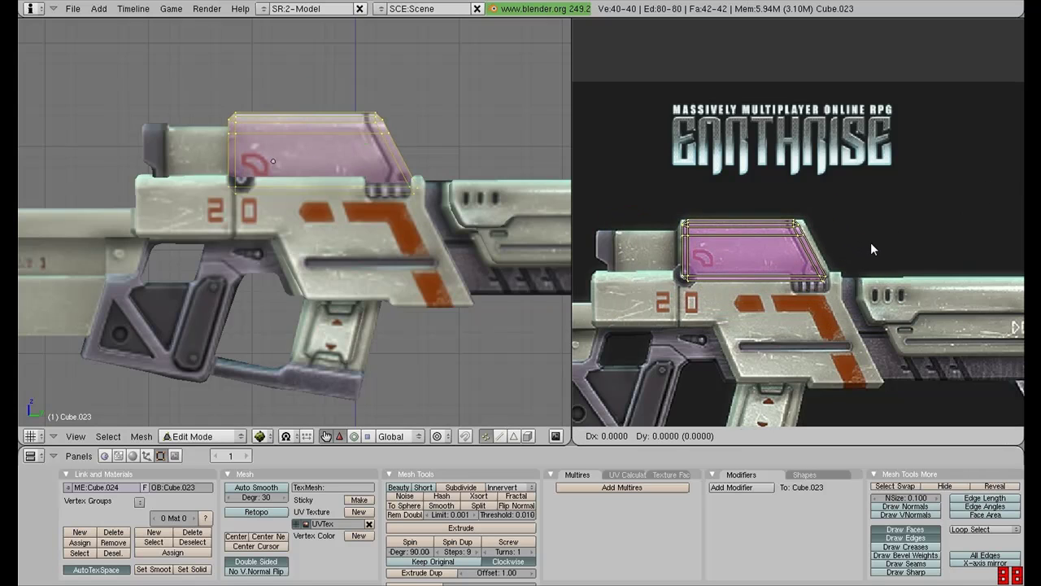
pyautogui.click(870, 241)
# Refine the scale and position of the housing's UV layout against the pictured outline and finish mesh editing
pyautogui.press('g')
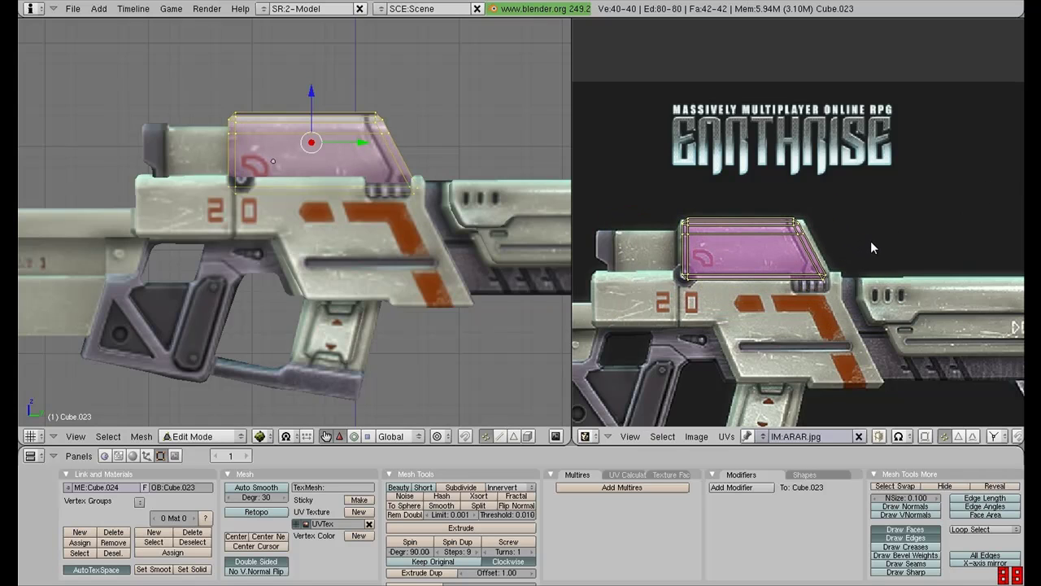
pyautogui.press('s')
pyautogui.click(938, 250)
pyautogui.press('g')
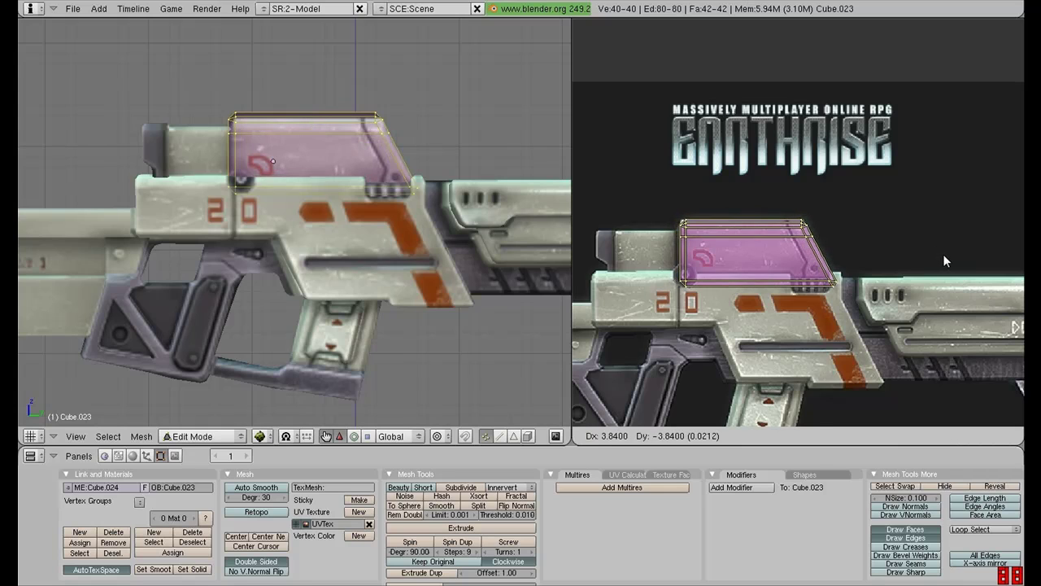
pyautogui.click(942, 255)
pyautogui.press('s')
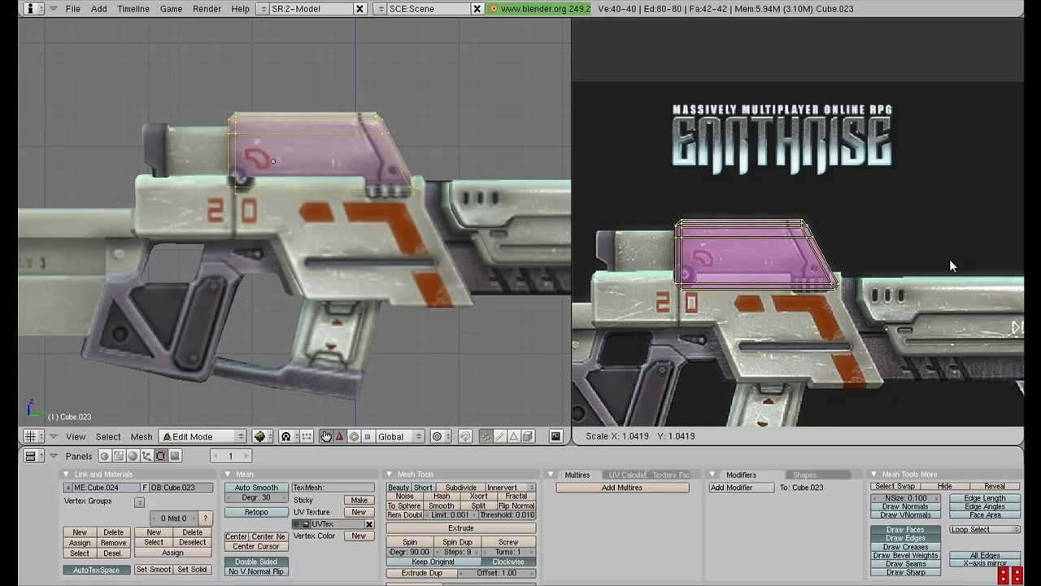
pyautogui.click(950, 259)
pyautogui.press('g')
pyautogui.click(950, 262)
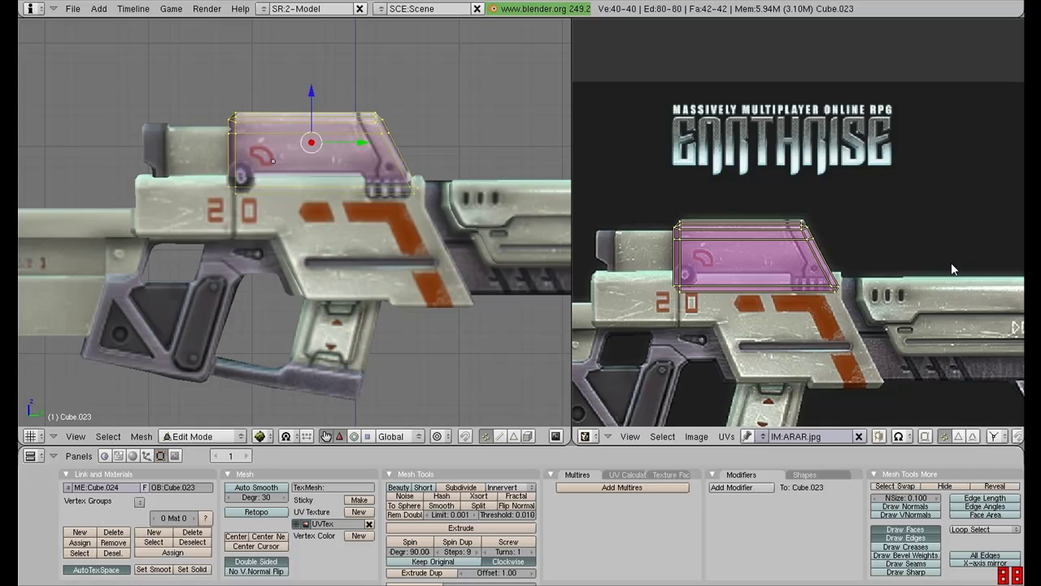
pyautogui.press('Tab')
pyautogui.scroll(2, 388, 214)
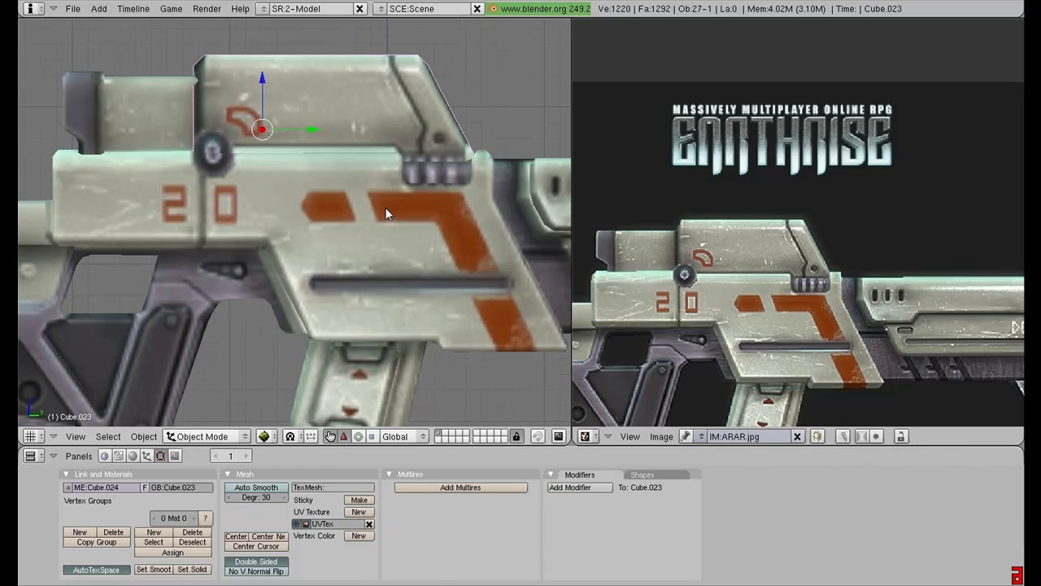
# Reopen the scope housing for editing, rescale and shift its UVs to fit the picture more closely, then finish editing and deselect everything
pyautogui.press('Tab')
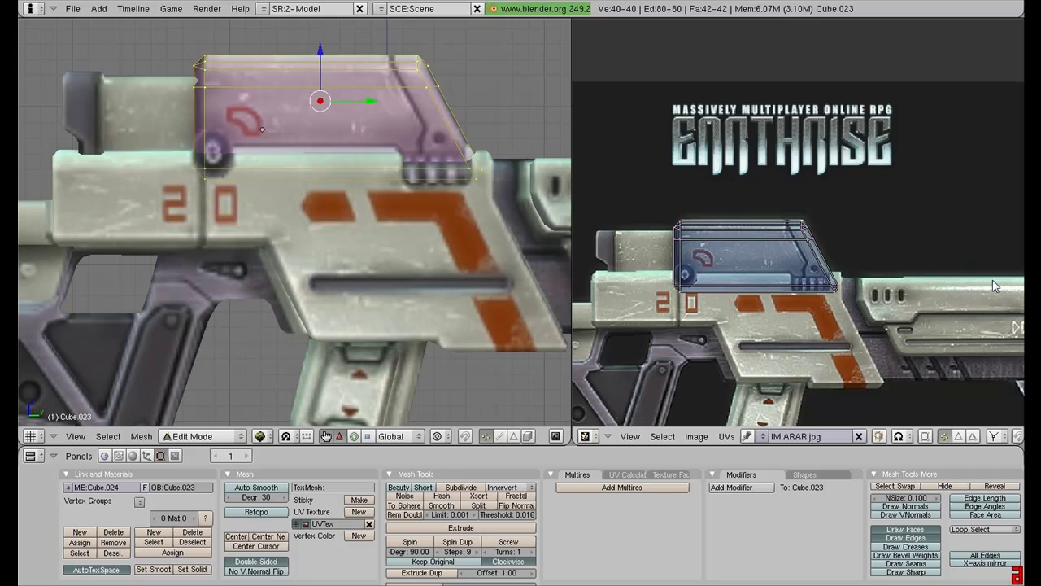
pyautogui.press('a')
pyautogui.press('s')
pyautogui.click(870, 252)
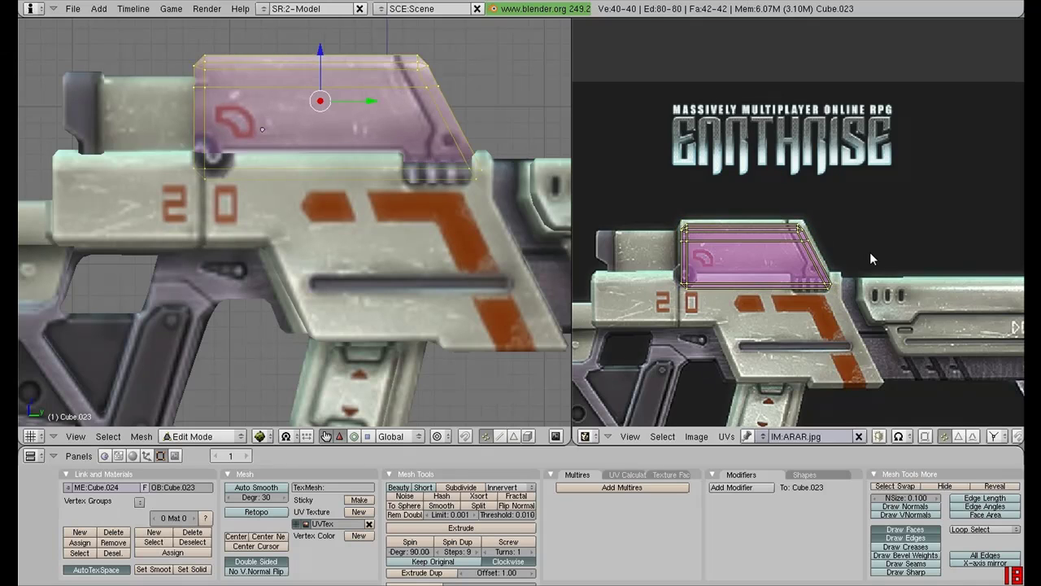
pyautogui.press('g')
pyautogui.click(872, 251)
pyautogui.press('s')
pyautogui.click(878, 252)
pyautogui.press('Tab')
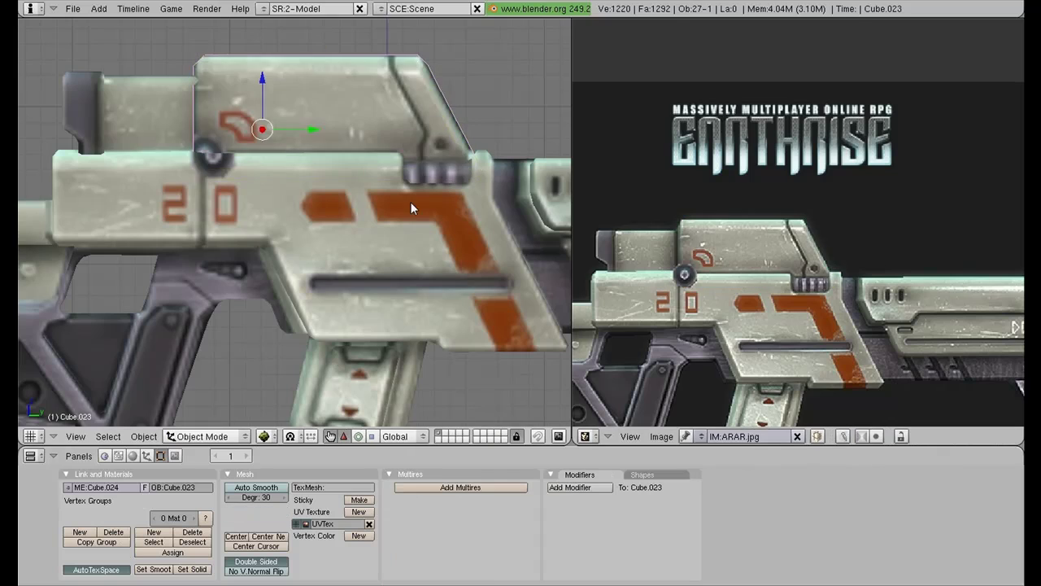
pyautogui.scroll(-5, 411, 209)
pyautogui.press('a')
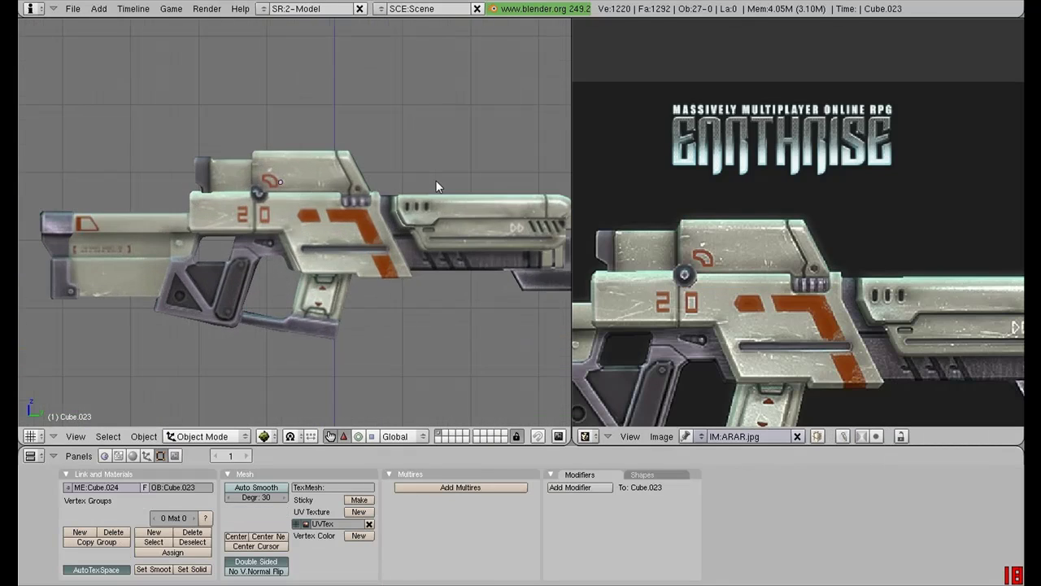
# In face selection mode, select the scope housing's front lens face together with the small face directly above it
pyautogui.moveTo(436, 186); pyautogui.dragTo(374, 291, button='middle')
pyautogui.press('Tab')
pyautogui.scroll(2, 392, 286)
pyautogui.press('a')
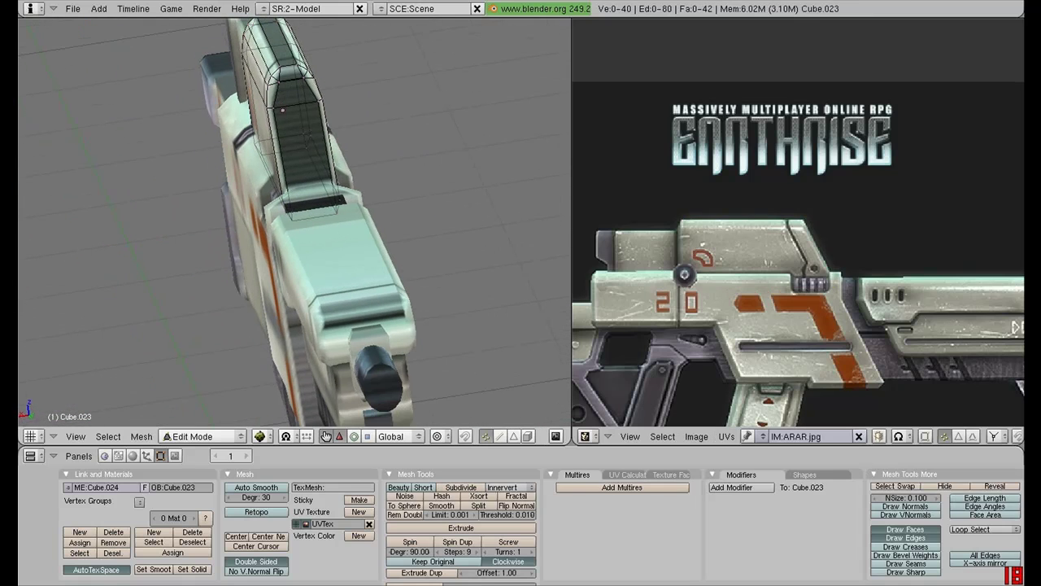
pyautogui.click(513, 436)
pyautogui.rightClick(301, 139)
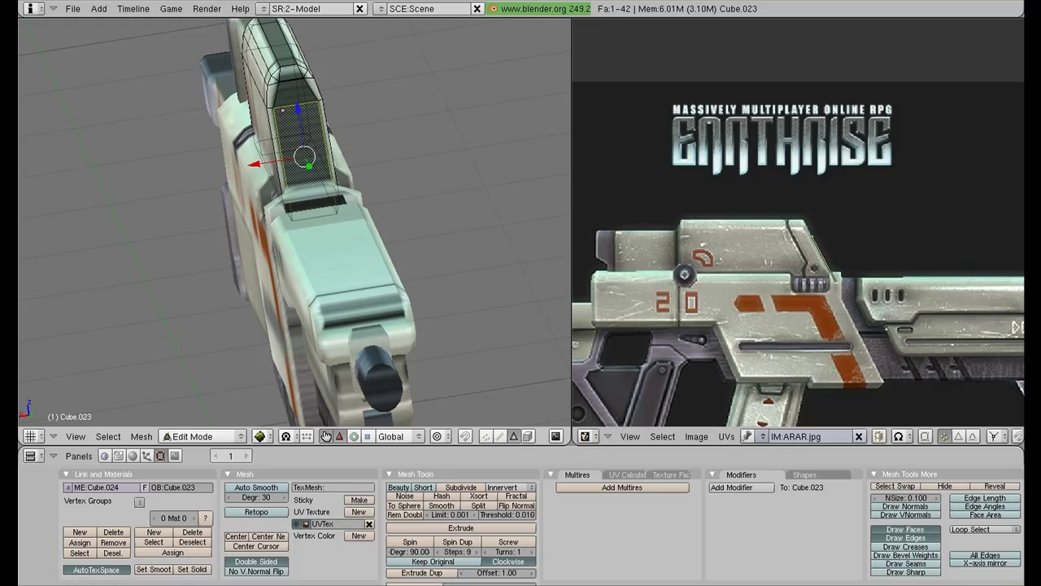
pyautogui.press('a')
pyautogui.rightClick(294, 96)
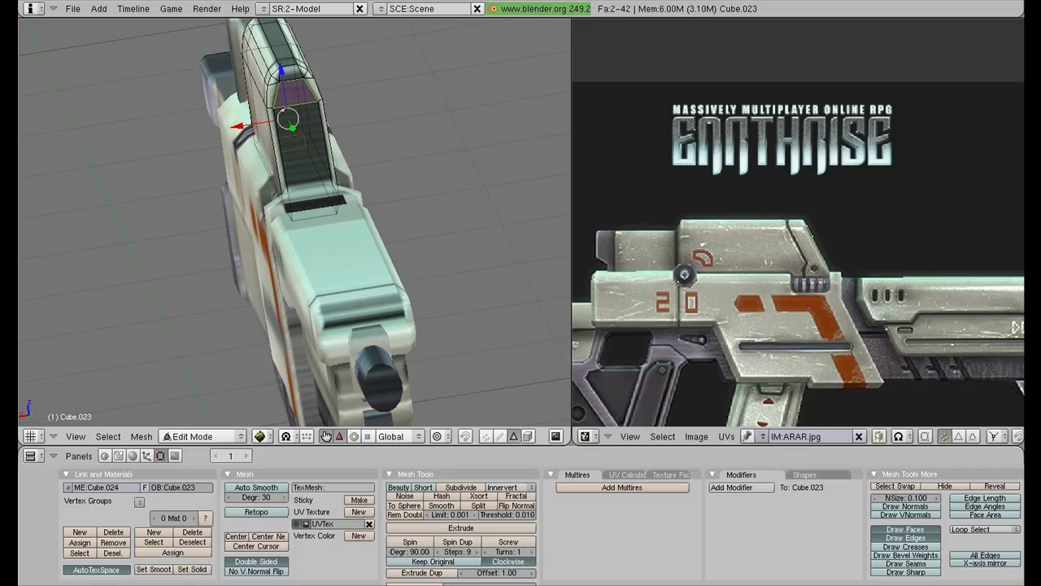
pyautogui.rightClick(304, 141)
pyautogui.rightClick(304, 152)
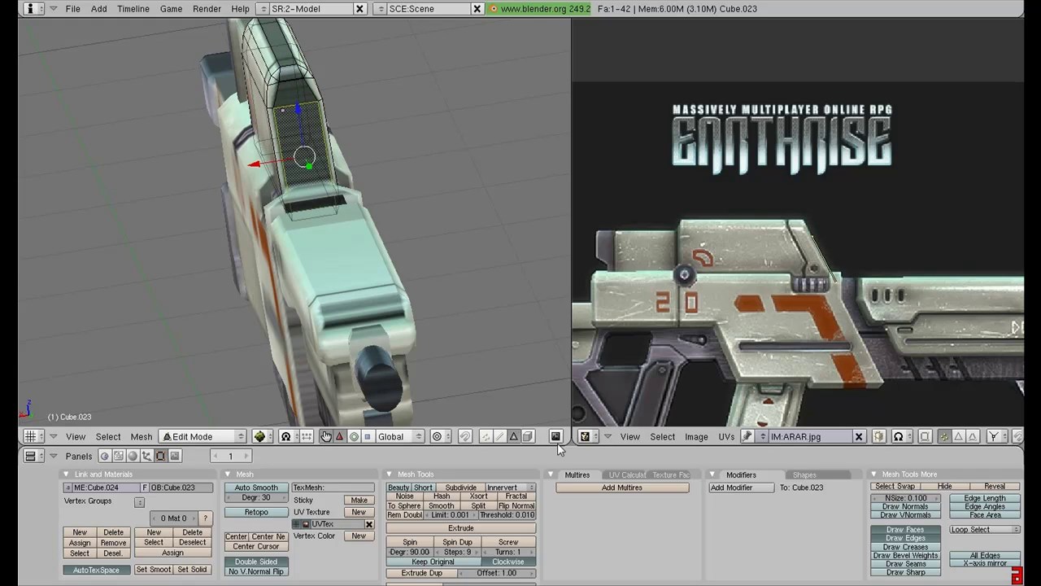
pyautogui.keyDown('shift'); pyautogui.rightClick(294, 94); pyautogui.keyUp('shift')
# Unwrap the two selected front faces and rotate their UV layout upright over the reference image
pyautogui.scroll(-2, 295, 95)
pyautogui.press('u')
pyautogui.press('Return')
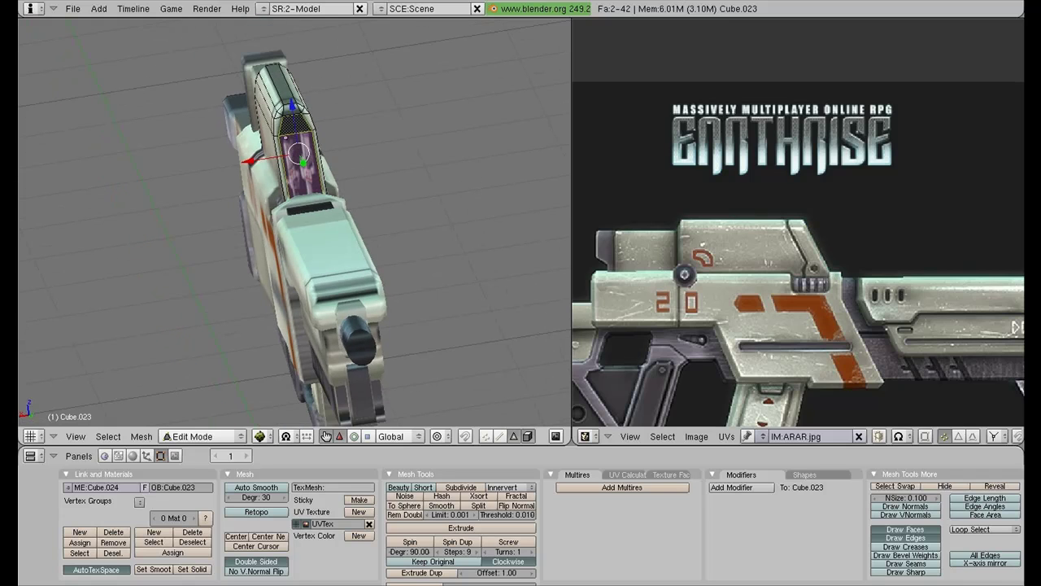
pyautogui.scroll(-6, 803, 303)
pyautogui.moveTo(801, 295); pyautogui.dragTo(770, 166, button='middle')
pyautogui.press('r')
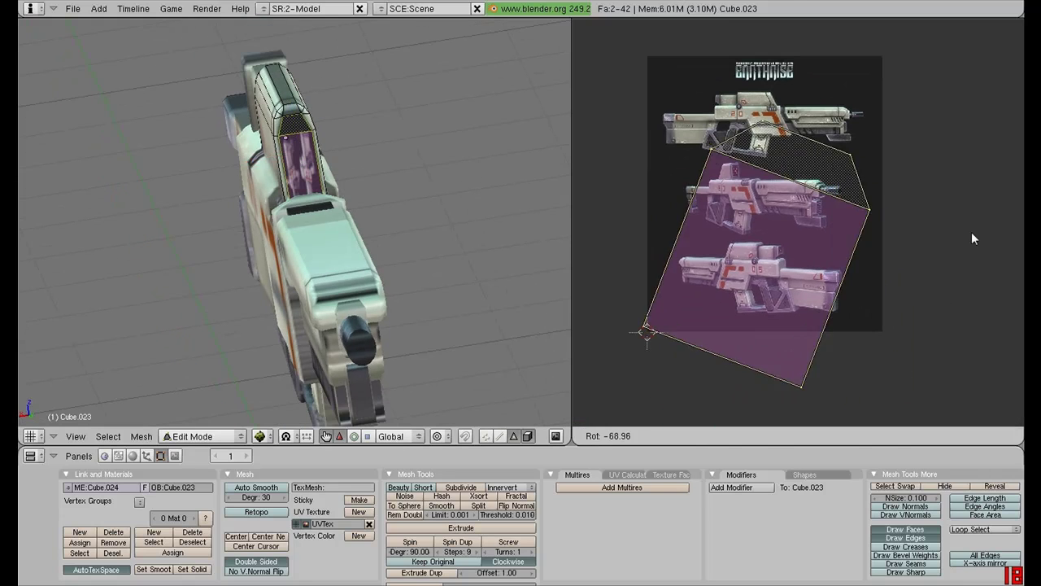
pyautogui.click(930, 173)
# Shrink the front faces' UV layout and fit it over the red-marked sight lens of the middle rifle
pyautogui.press('s')
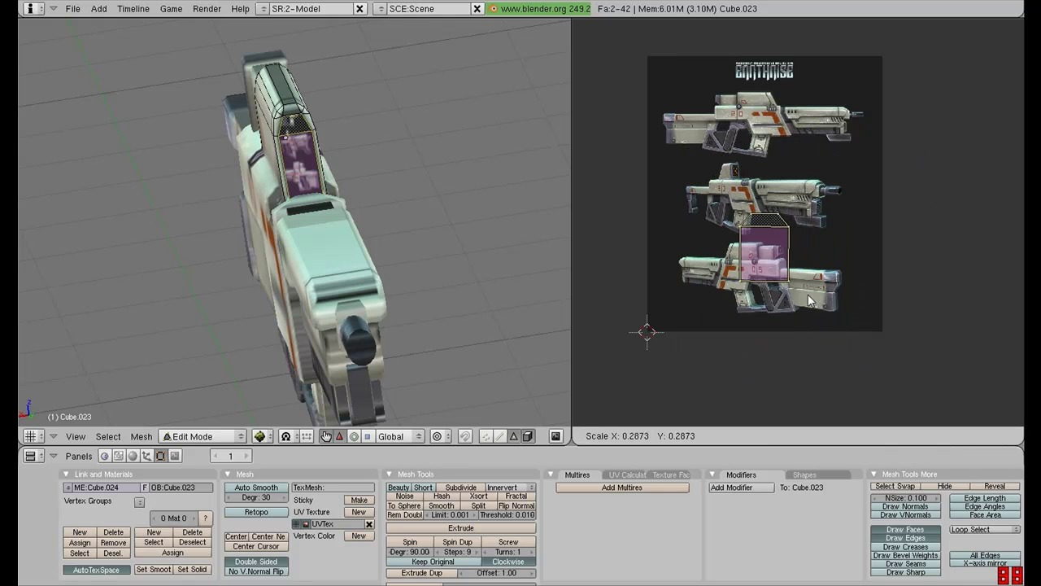
pyautogui.click(783, 273)
pyautogui.press('g')
pyautogui.click(754, 182)
pyautogui.scroll(5, 753, 182)
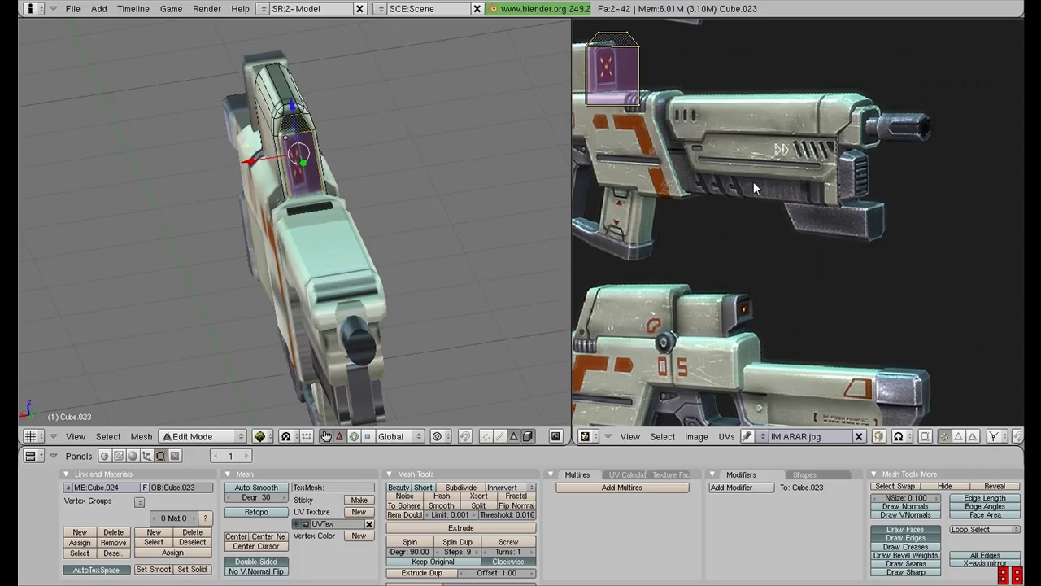
pyautogui.moveTo(753, 181); pyautogui.dragTo(913, 402, button='middle')
pyautogui.press('s')
pyautogui.click(855, 277)
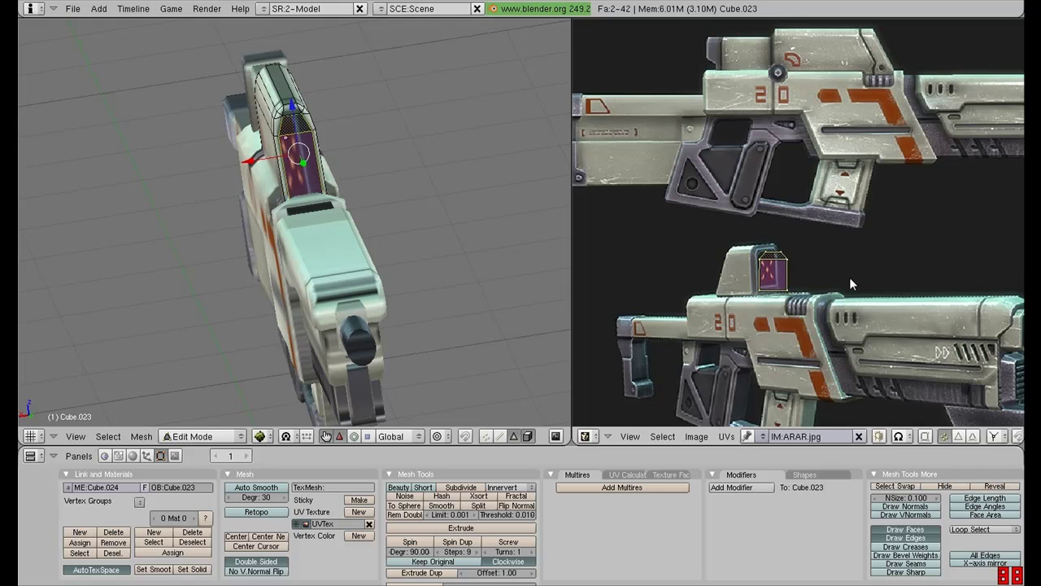
pyautogui.scroll(3, 850, 277)
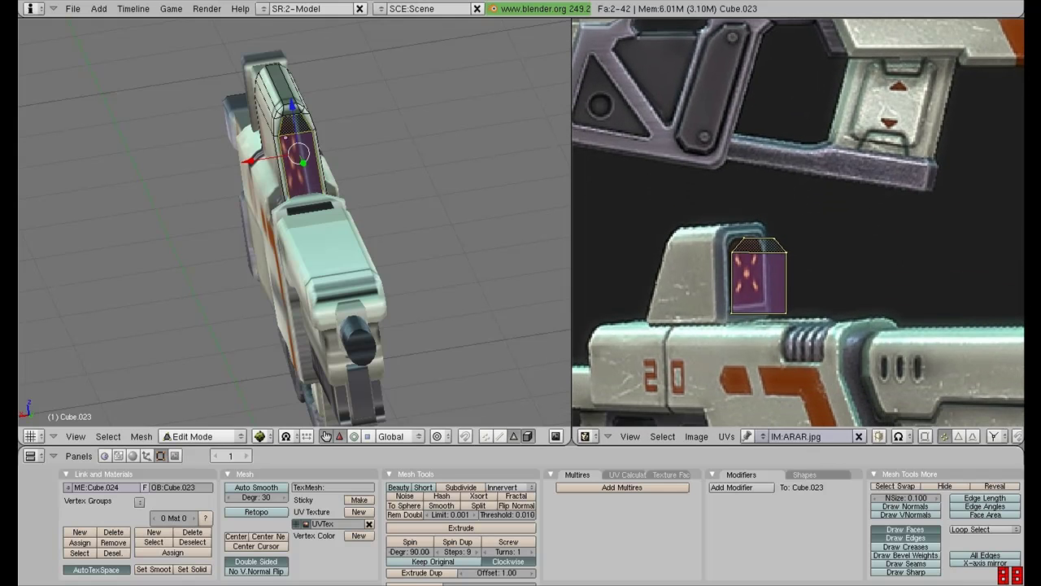
# Reproject the two front faces' UVs from an angled side view and move the layout over the middle rifle's sight
pyautogui.moveTo(350, 244); pyautogui.dragTo(399, 214, button='middle')
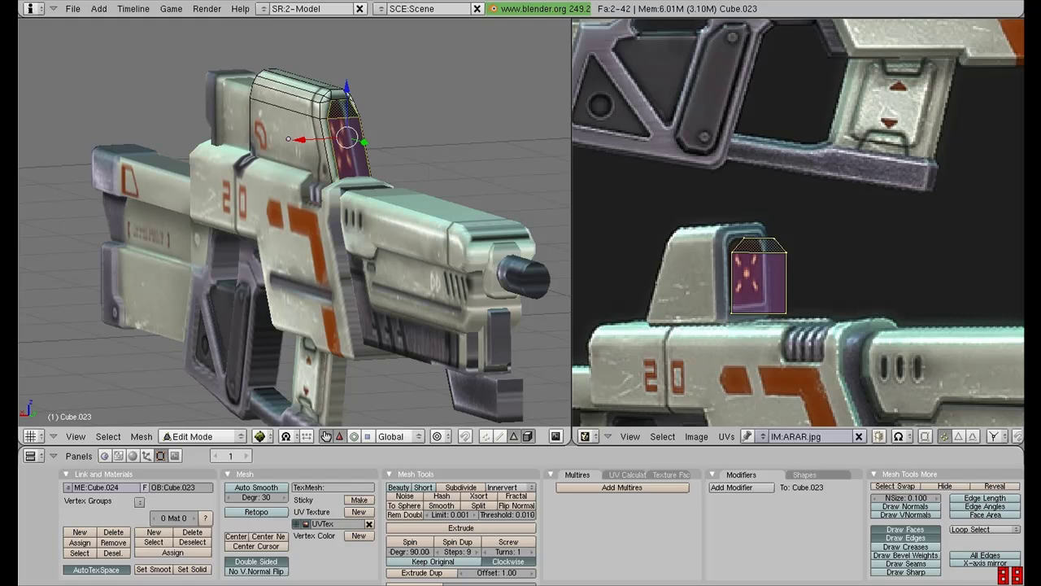
pyautogui.press('u')
pyautogui.scroll(-4, 973, 254)
pyautogui.press('g')
pyautogui.click(841, 274)
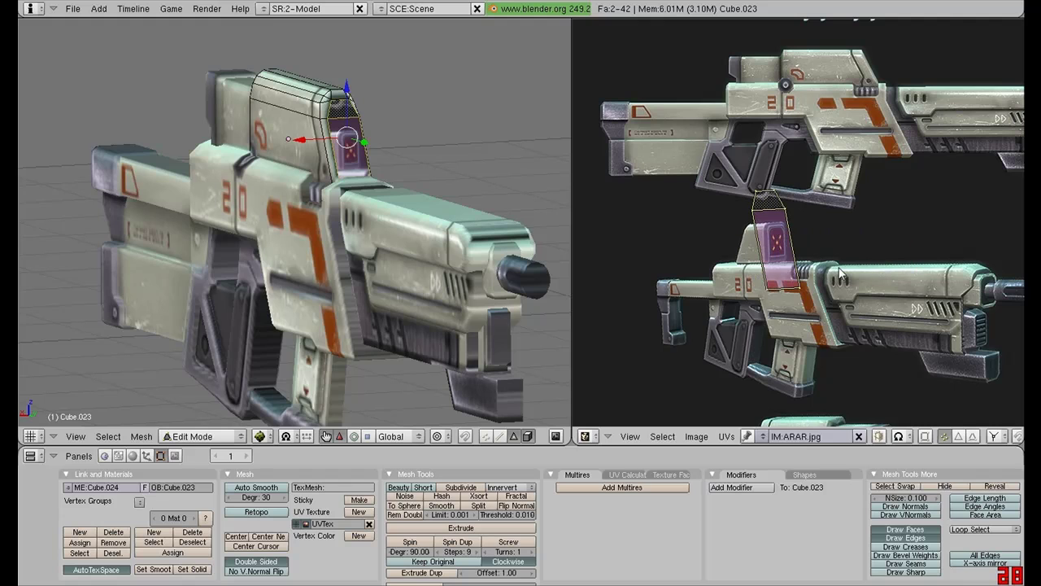
pyautogui.scroll(4, 293, 228)
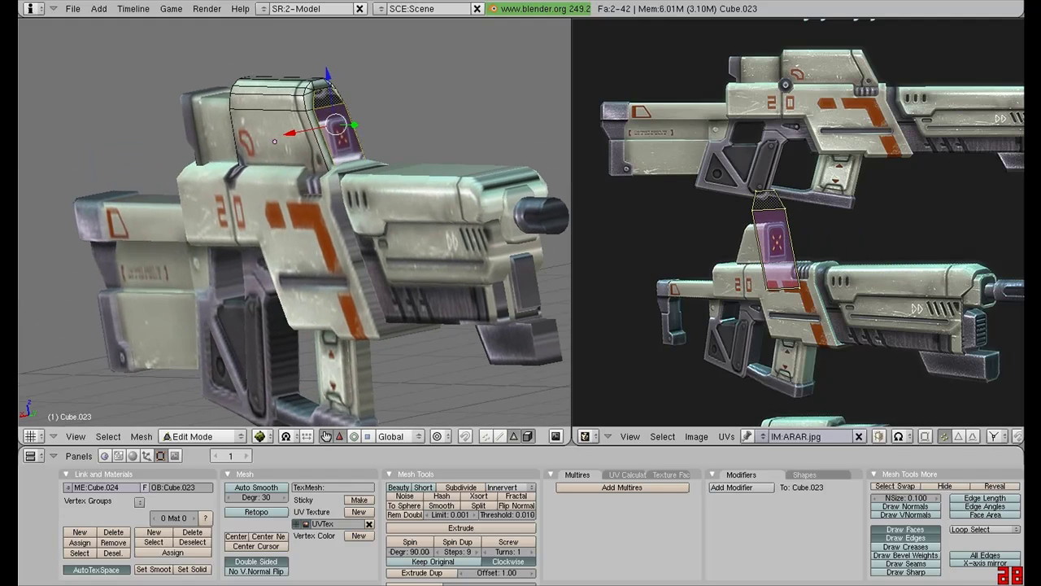
pyautogui.moveTo(293, 228); pyautogui.dragTo(261, 234, button='middle')
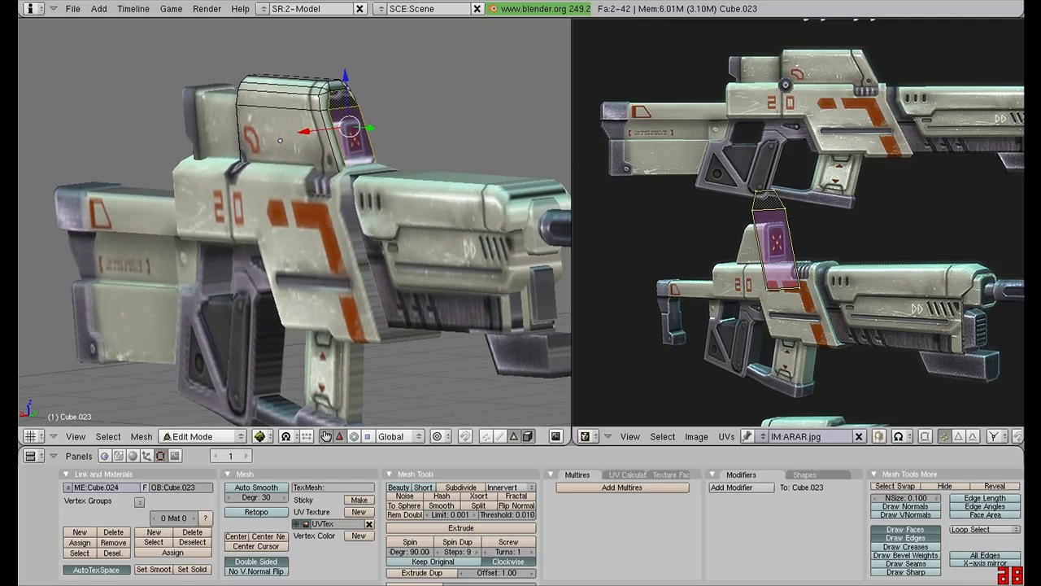
# Scale the projected UV layout down and place it on the red-marked lens of the middle rifle's sight
pyautogui.press('g')
pyautogui.click(962, 169)
pyautogui.press('s')
pyautogui.click(923, 198)
pyautogui.press('g')
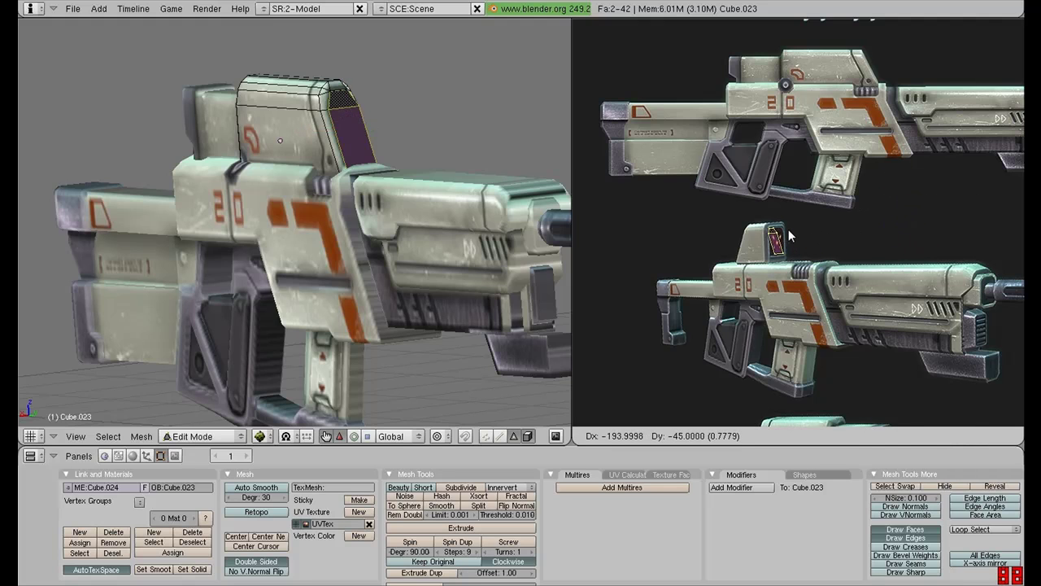
pyautogui.click(789, 229)
# Scale the lens UV layout along X, rotate it to the pictured lens's tilt and reposition it
pyautogui.scroll(2, 797, 233)
pyautogui.press('s')
pyautogui.press('x')
pyautogui.click(847, 246)
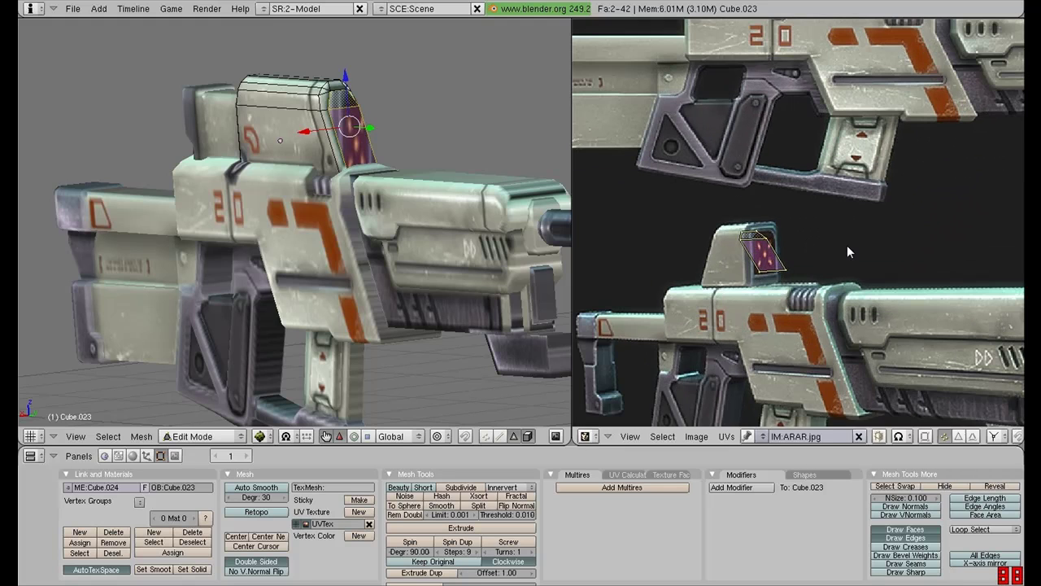
pyautogui.press('r')
pyautogui.click(853, 272)
pyautogui.press('g')
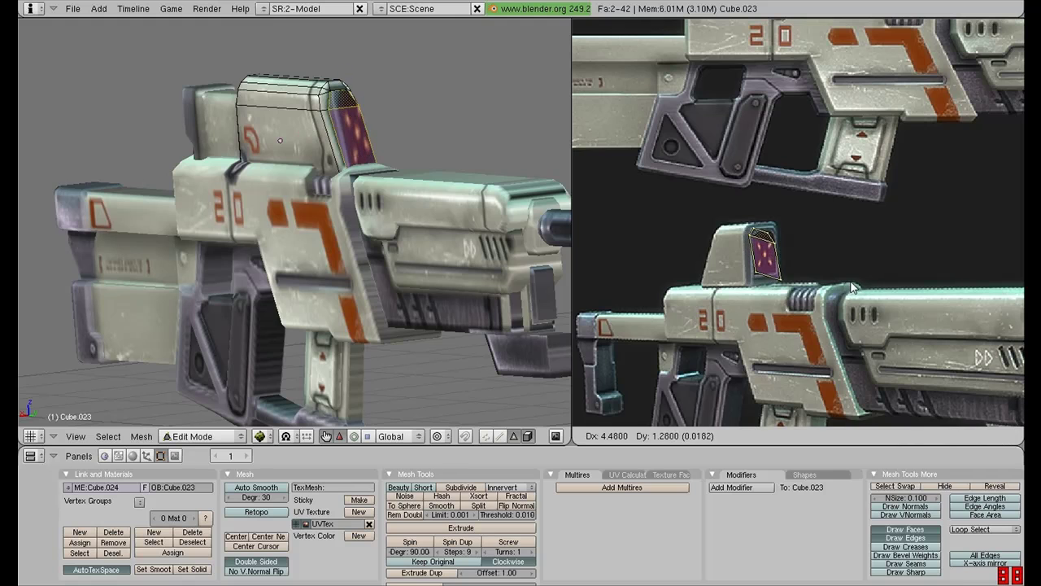
pyautogui.click(853, 286)
# Inspect the lens from the front, then project the two faces' UVs again from a three-quarter view
pyautogui.moveTo(350, 195); pyautogui.dragTo(444, 189, button='middle')
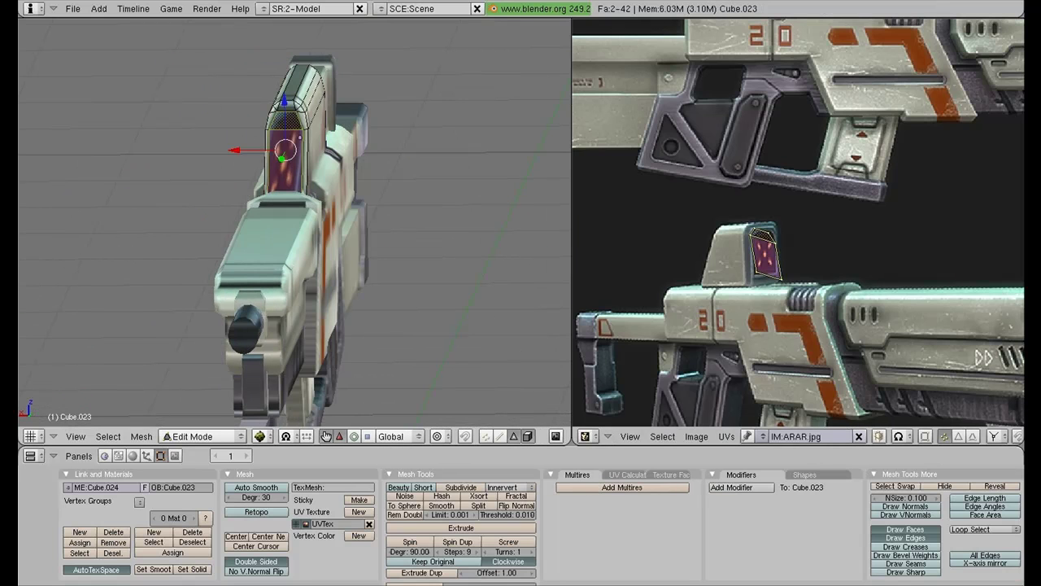
pyautogui.moveTo(366, 195); pyautogui.dragTo(480, 195, button='middle')
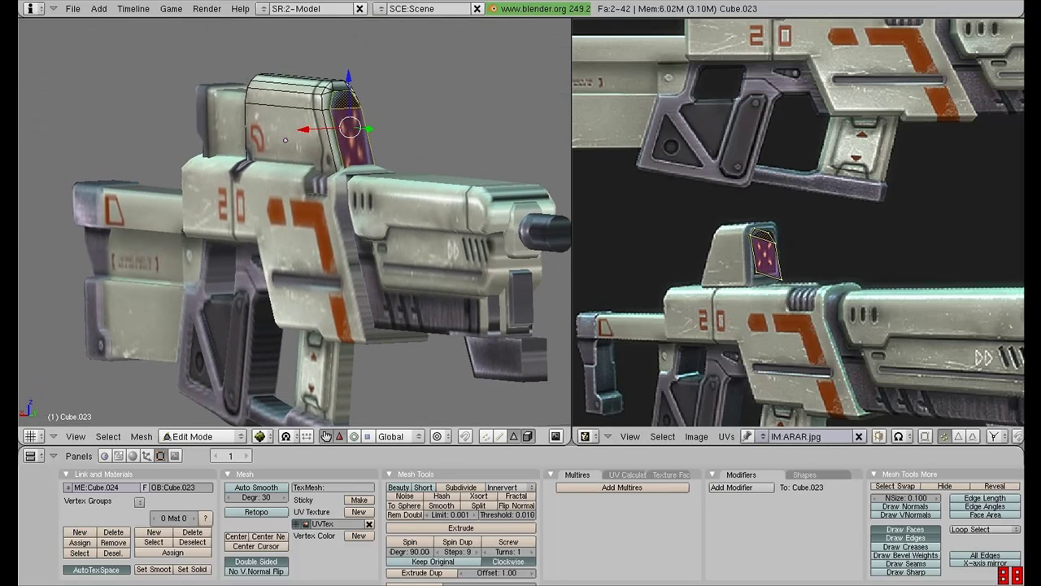
pyautogui.press('u')
pyautogui.press('Return')
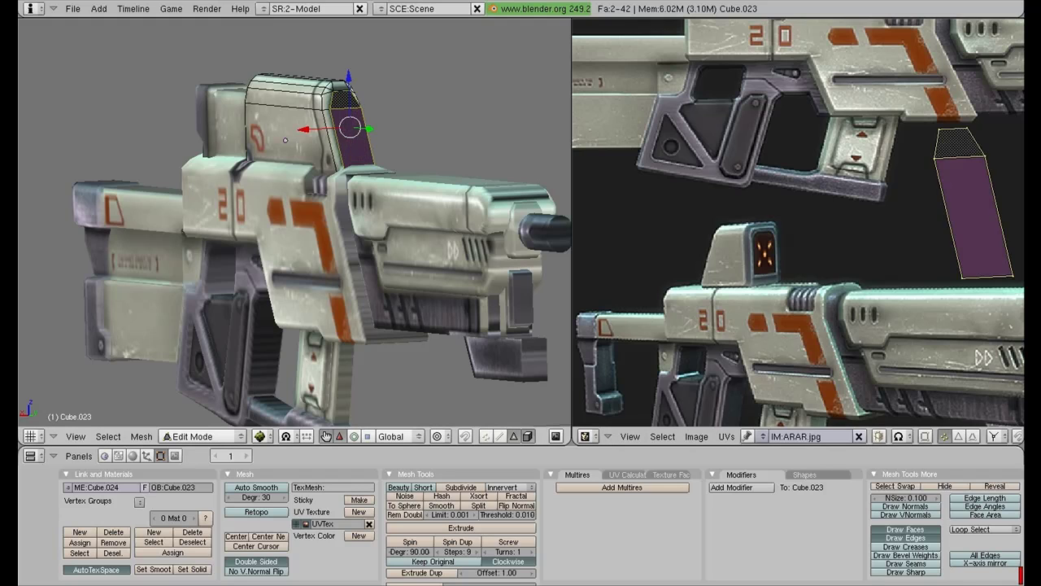
# Turn the side view in fixed steps to a level three-quarter angle and reproject the two front faces' UVs from it
pyautogui.moveTo(366, 220); pyautogui.dragTo(379, 208, button='middle')
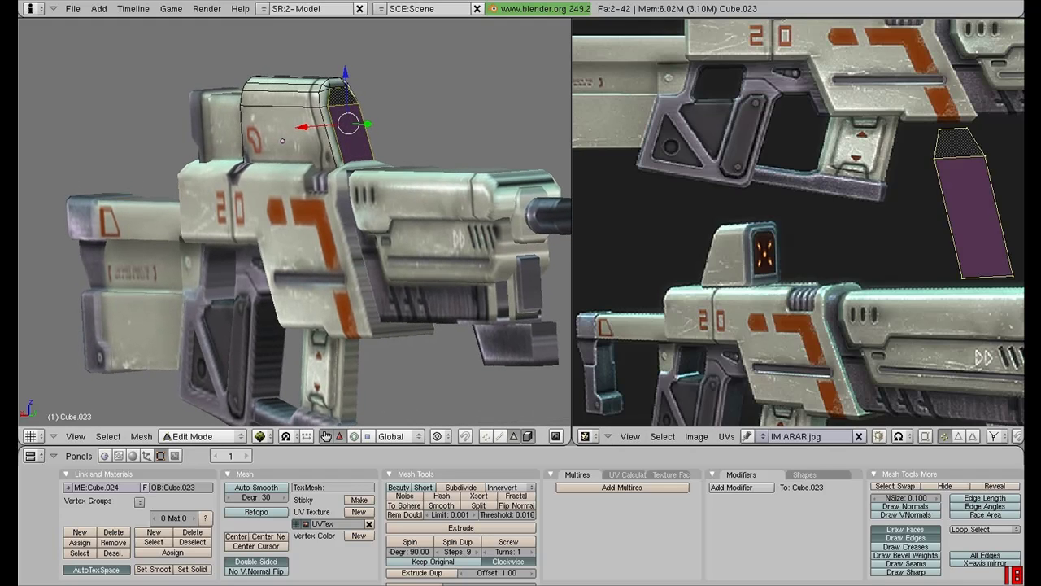
pyautogui.press('KP_3')
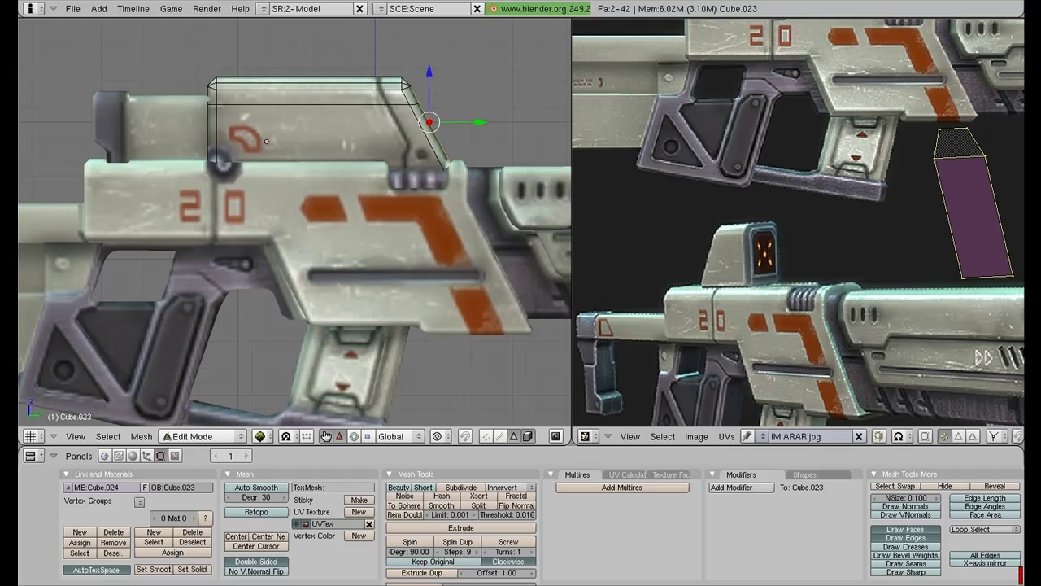
pyautogui.press('KP_6')
pyautogui.press('KP_6')
pyautogui.press('KP_6')
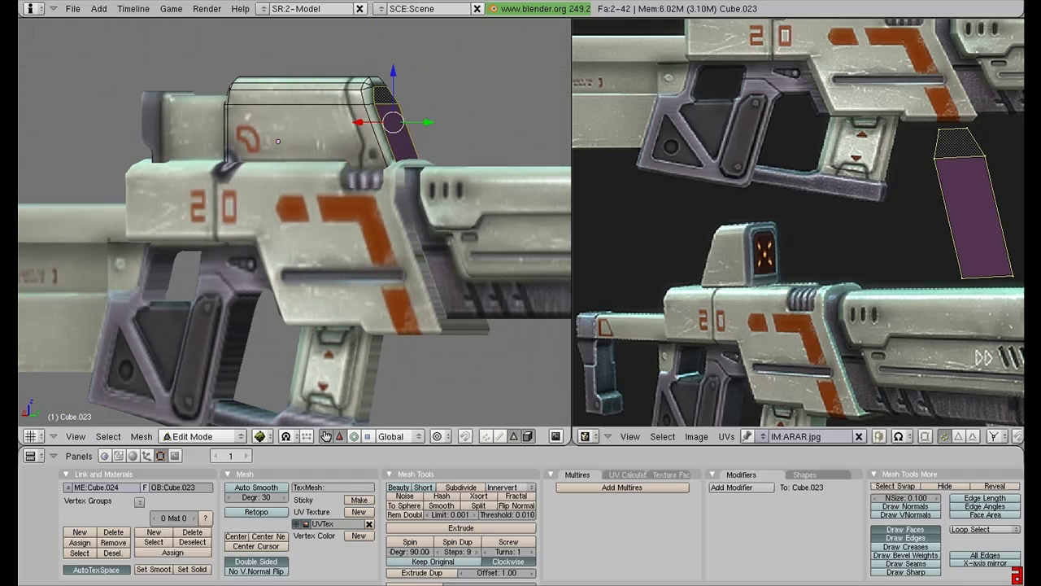
pyautogui.press('KP_4')
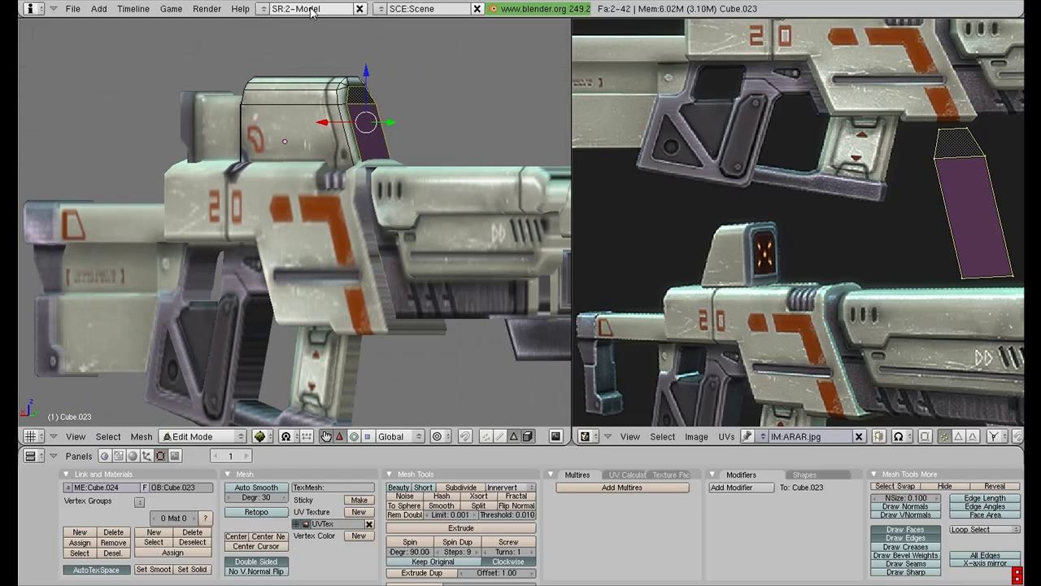
pyautogui.press('u')
pyautogui.press('Return')
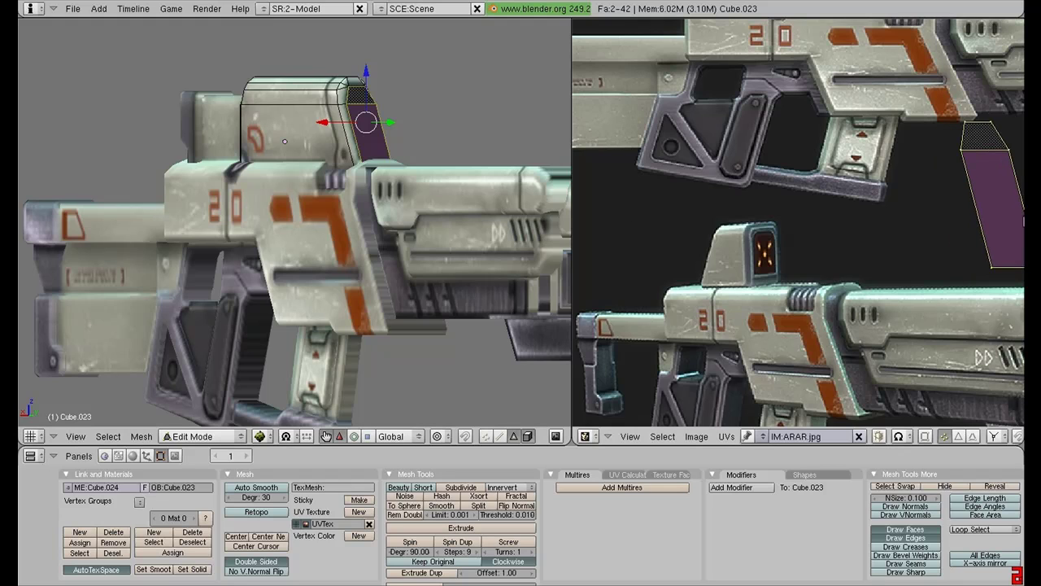
# Move the new projection onto the middle rifle's sight and scale it down to fit the red-marked lens
pyautogui.click(765, 262)
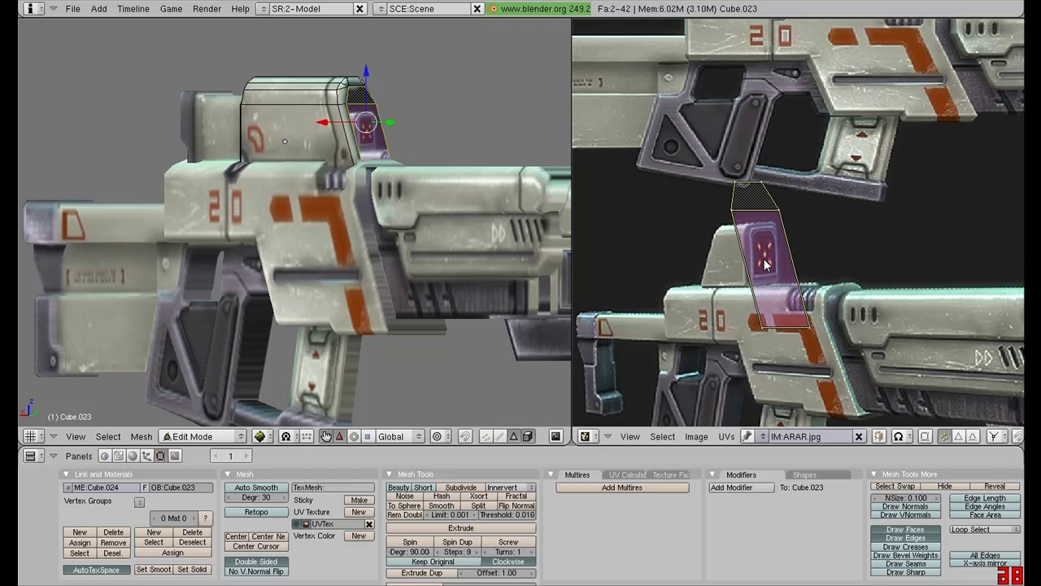
pyautogui.press('s')
pyautogui.click(830, 215)
pyautogui.press('g')
pyautogui.click(824, 216)
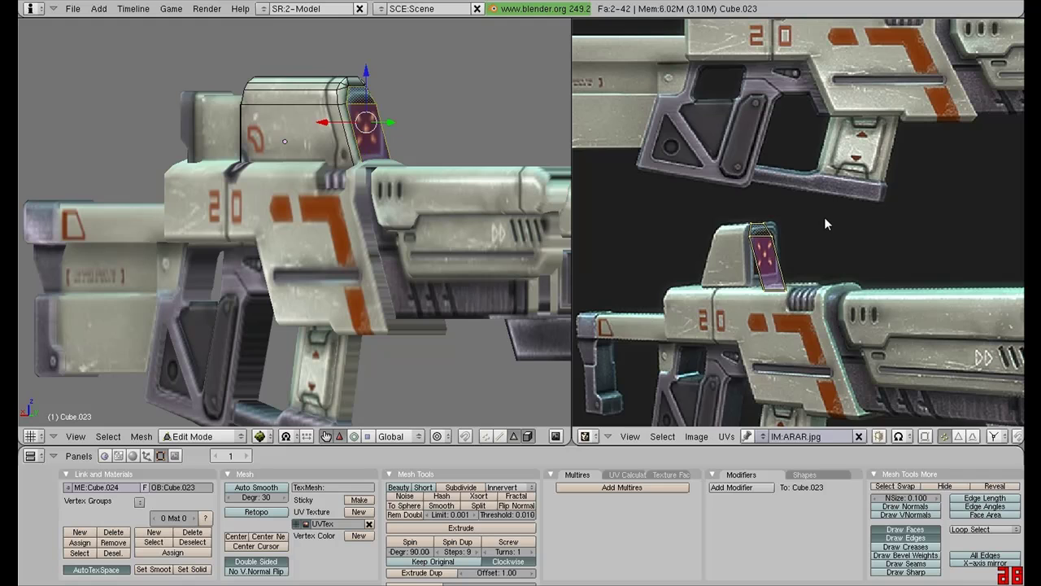
# Check the lens from the front outside mesh editing, then shift the layout's lower UV corners to straighten its slant
pyautogui.press('Tab')
pyautogui.moveTo(273, 149); pyautogui.dragTo(284, 175, button='middle')
pyautogui.press('Tab')
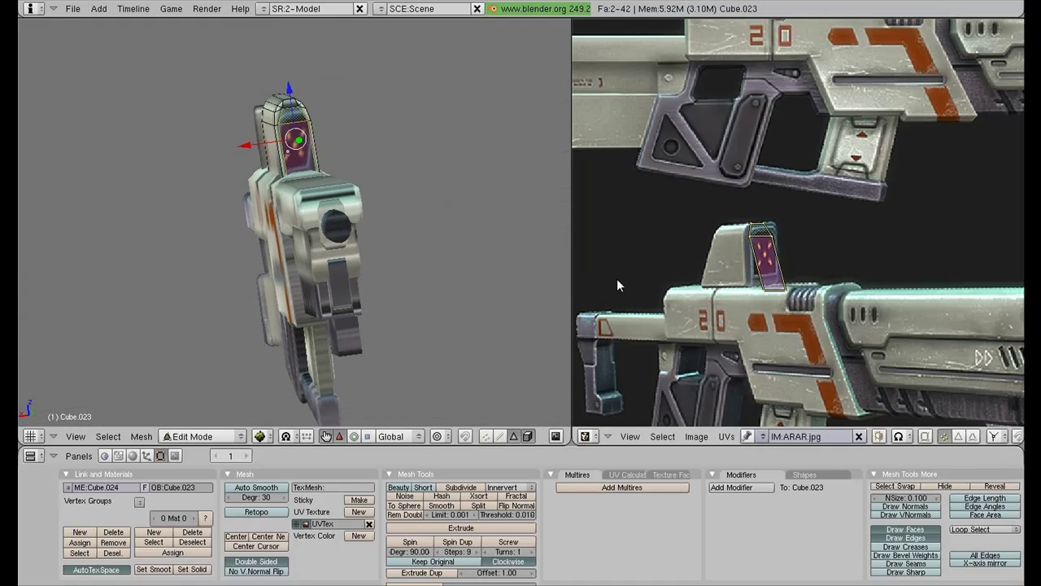
pyautogui.press('g')
pyautogui.click(865, 324)
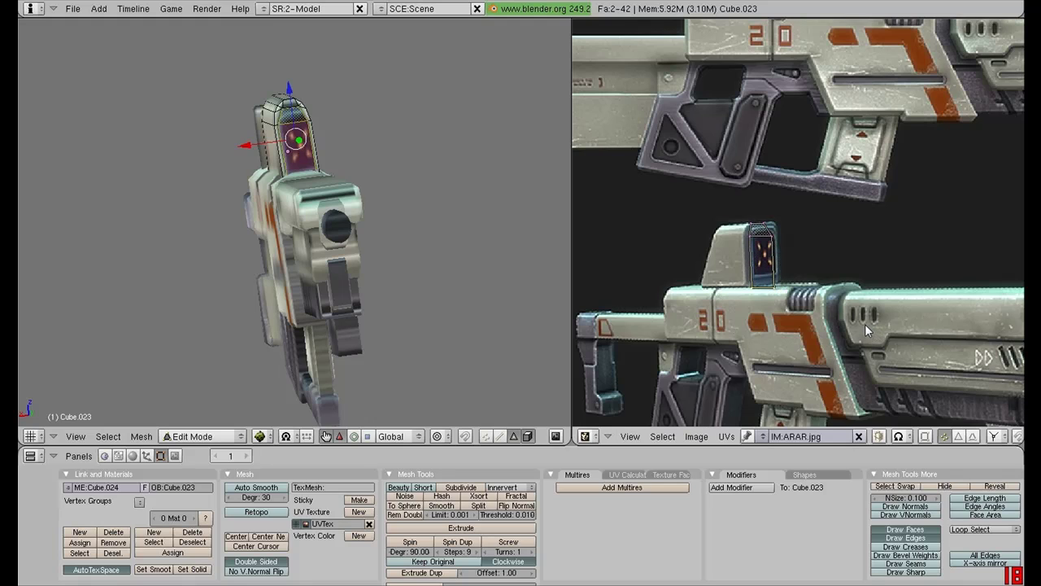
# Widen and reposition the lens UVs so the red marking sits centred on the front face, then finish mesh editing
pyautogui.press('g')
pyautogui.click(784, 228)
pyautogui.press('s')
pyautogui.click(805, 244)
pyautogui.press('g')
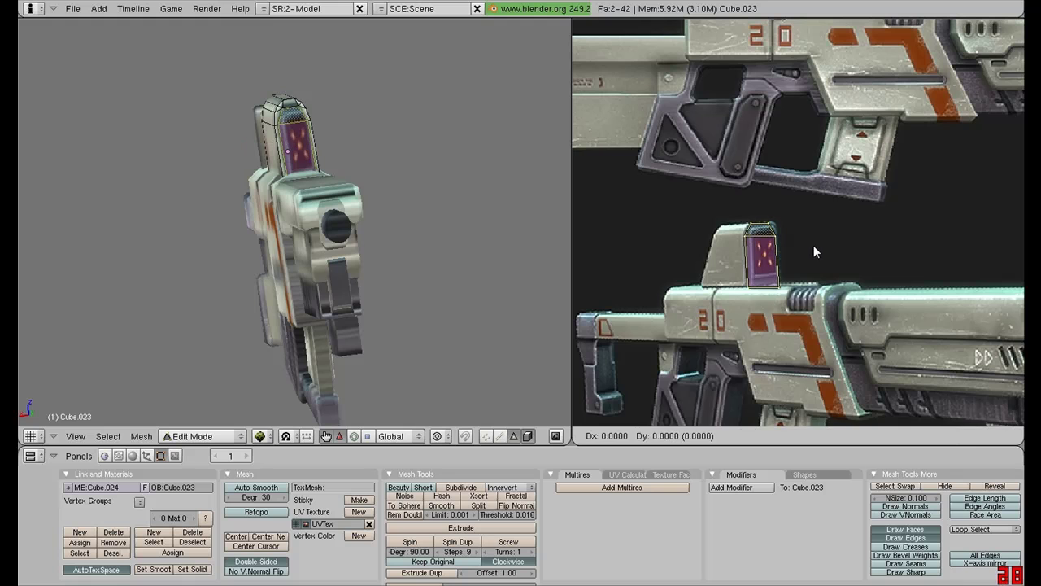
pyautogui.click(815, 243)
pyautogui.press('Tab')
# Open the eyepiece block behind the scope housing for editing and select only its large rear face
pyautogui.moveTo(407, 183); pyautogui.dragTo(370, 257, button='middle')
pyautogui.scroll(3, 351, 182)
pyautogui.press('a')
pyautogui.rightClick(285, 159)
pyautogui.scroll(2, 285, 159)
pyautogui.press('Tab')
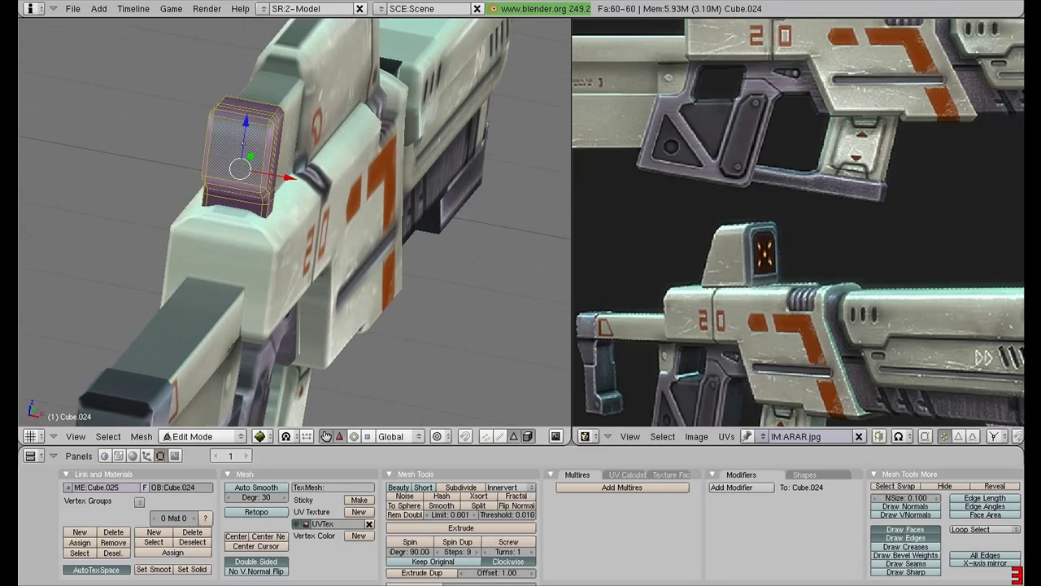
pyautogui.moveTo(254, 252); pyautogui.dragTo(280, 258, button='middle')
pyautogui.press('a')
pyautogui.rightClick(233, 142)
# Unwrap the eyepiece's rear face and scale its UV square down over the reference image
pyautogui.scroll(-2, 232, 142)
pyautogui.scroll(-3, 740, 196)
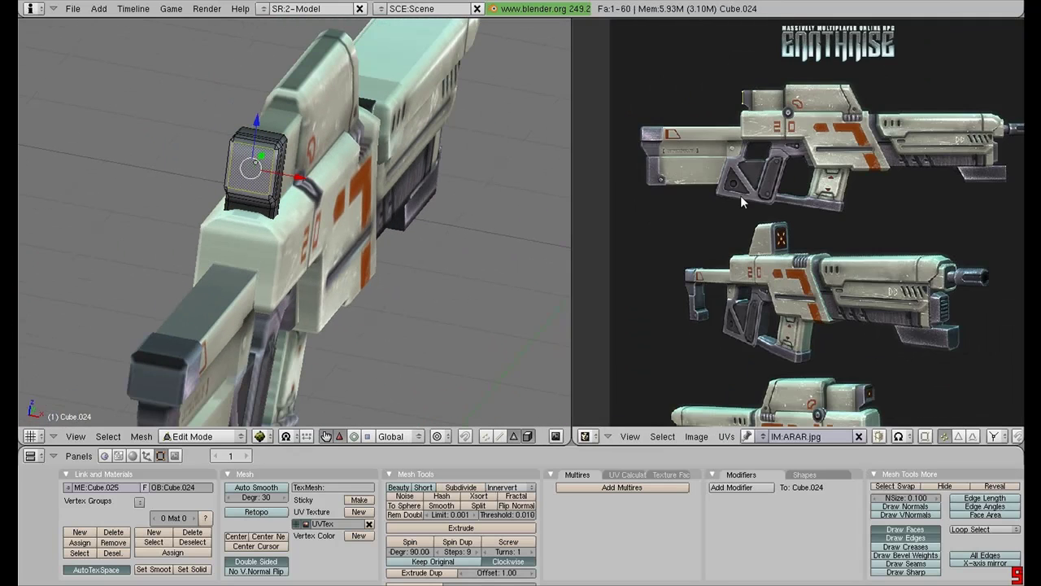
pyautogui.moveTo(778, 215); pyautogui.dragTo(784, 153, button='middle')
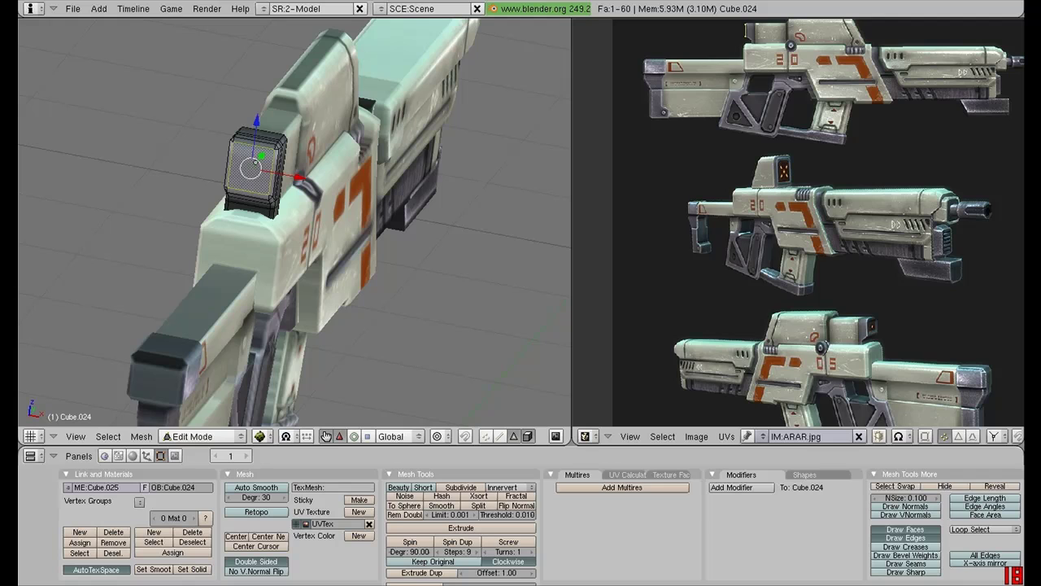
pyautogui.press('u')
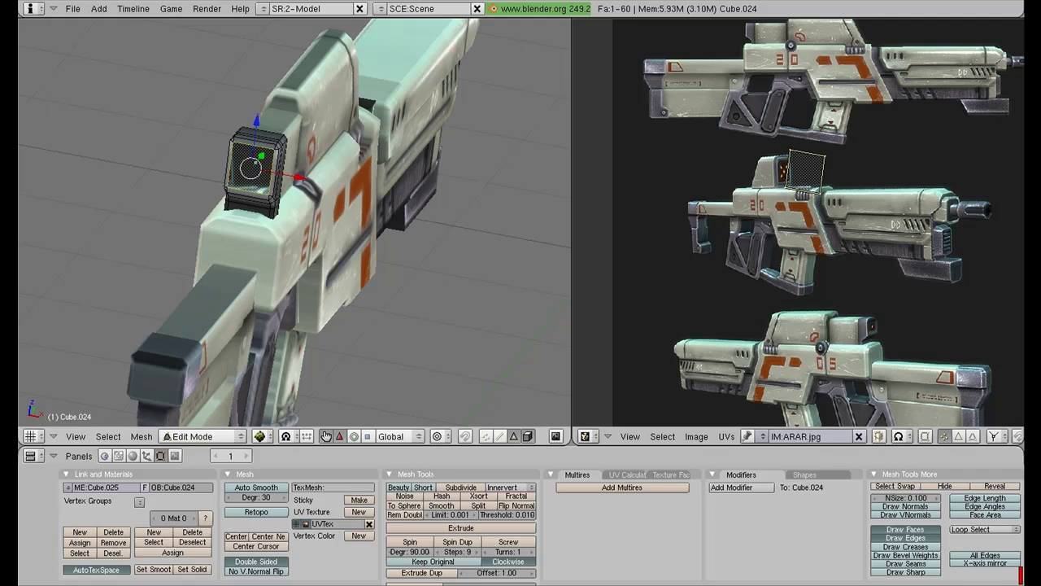
pyautogui.scroll(-4, 643, 266)
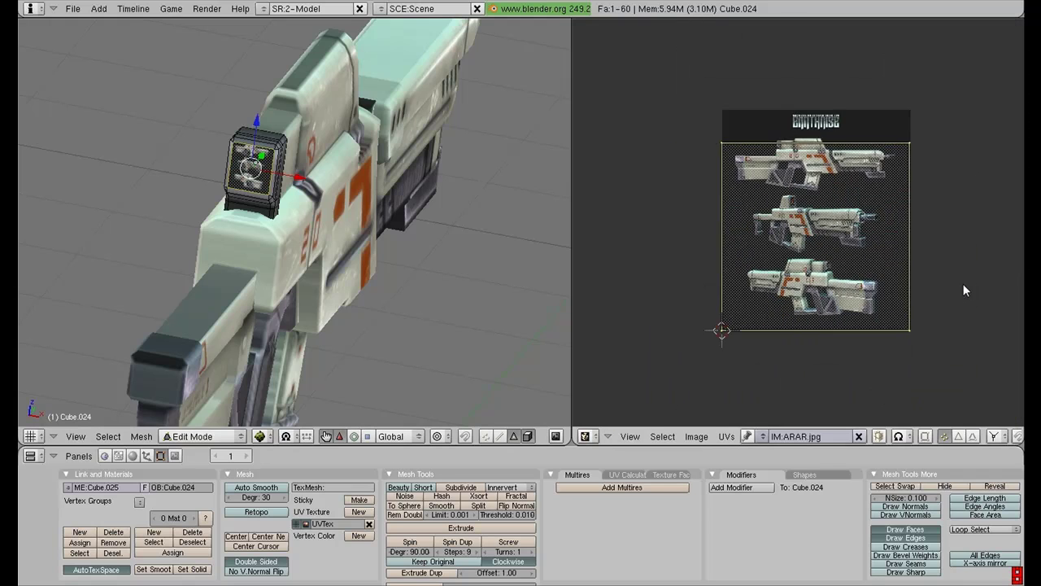
pyautogui.press('s')
pyautogui.click(835, 240)
# Move the rear face's UV square onto the eyepiece end of the bottom rifle's scope
pyautogui.scroll(7, 834, 241)
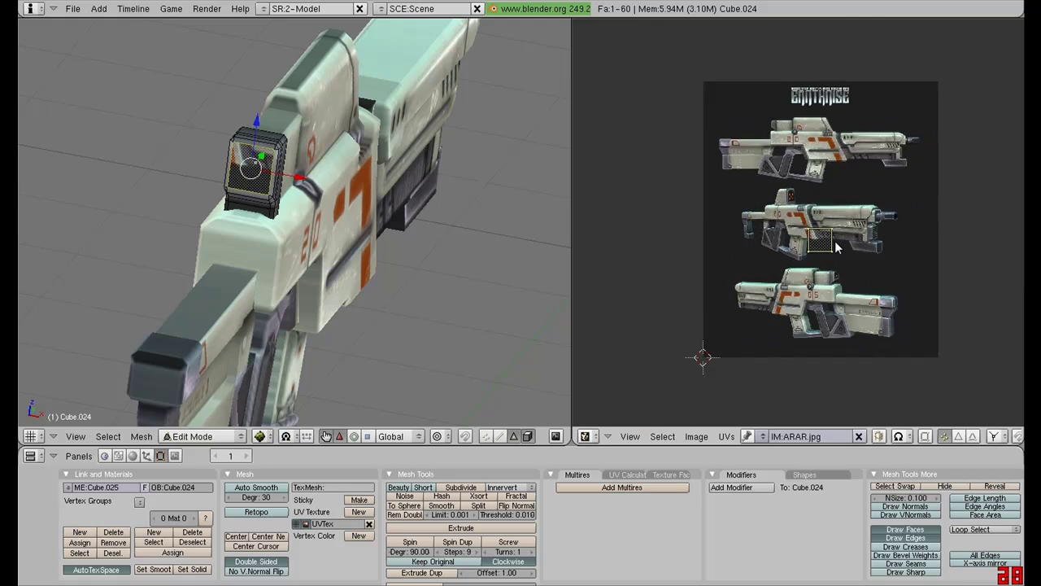
pyautogui.moveTo(836, 235); pyautogui.dragTo(705, 30, button='middle')
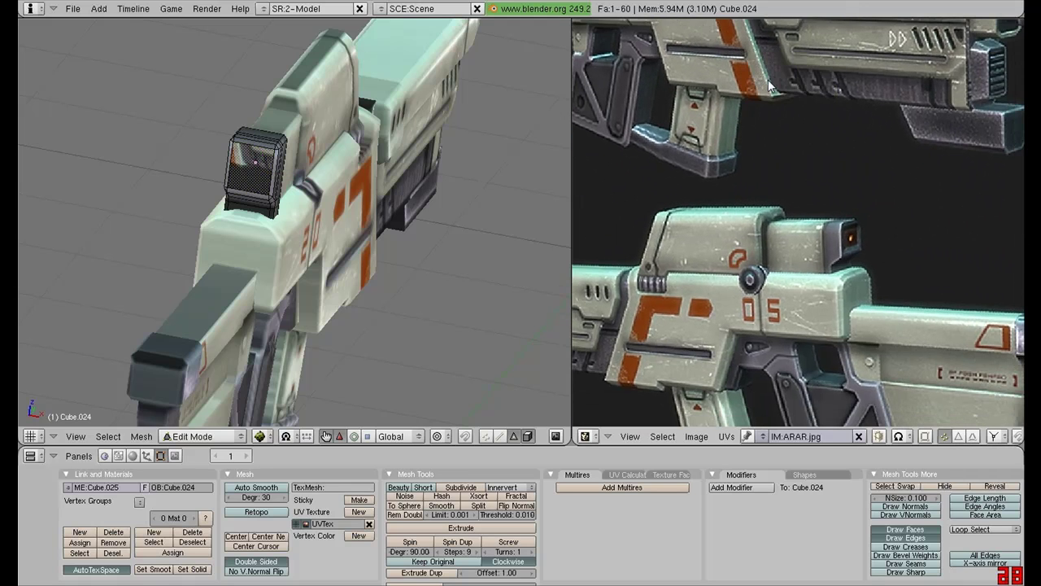
pyautogui.press('g')
pyautogui.click(879, 308)
pyautogui.scroll(2, 879, 308)
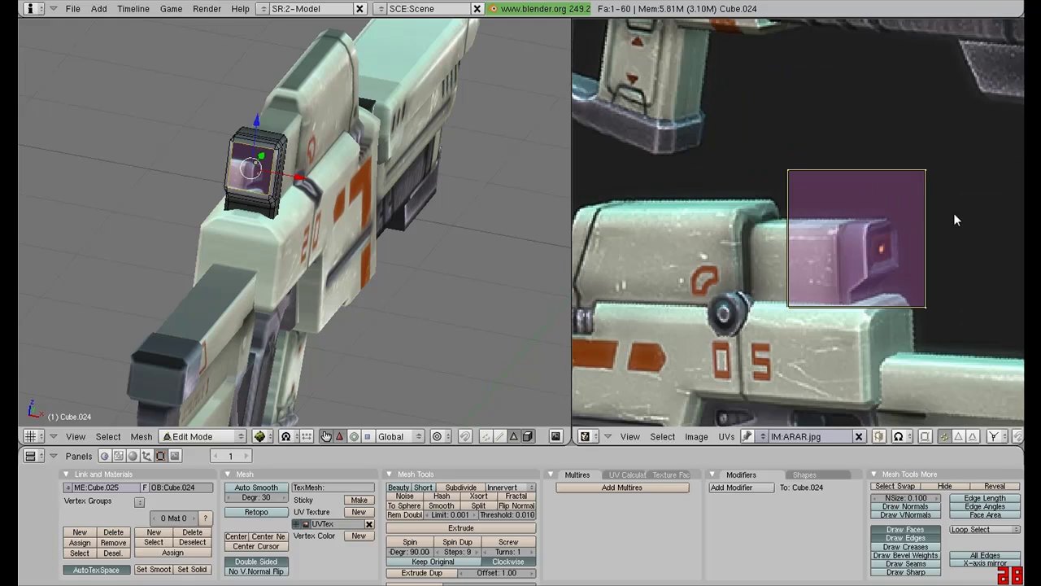
# Shrink the rear face's UV square to the glowing red lens and centre it there
pyautogui.press('s')
pyautogui.click(881, 240)
pyautogui.press('g')
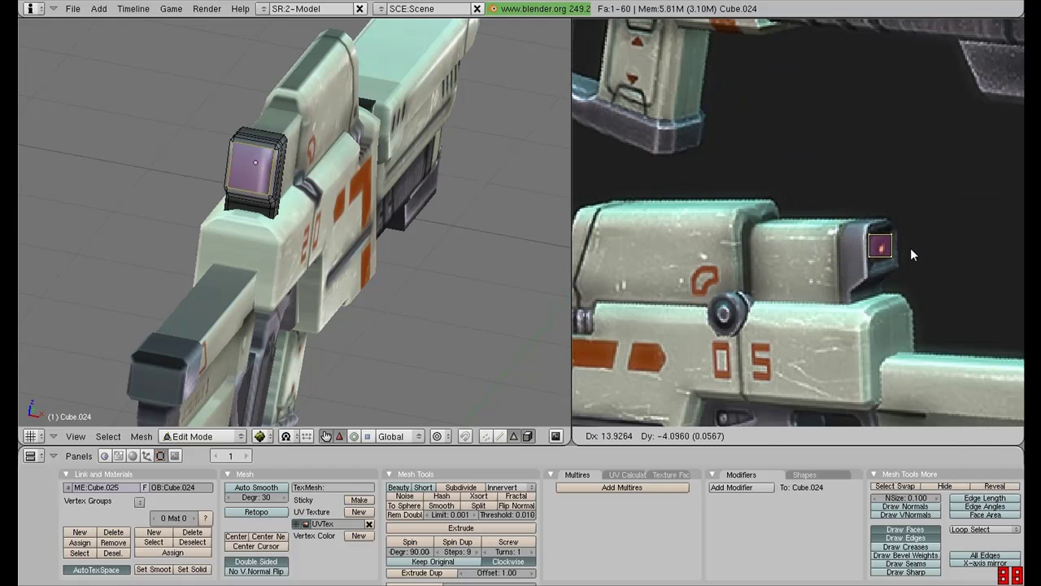
pyautogui.click(881, 249)
# Box-select the UV square's left corners to adjust their fit on the lens, then finish mesh editing and deselect everything
pyautogui.press('b')
pyautogui.moveTo(856, 220); pyautogui.dragTo(885, 294)
pyautogui.press('g')
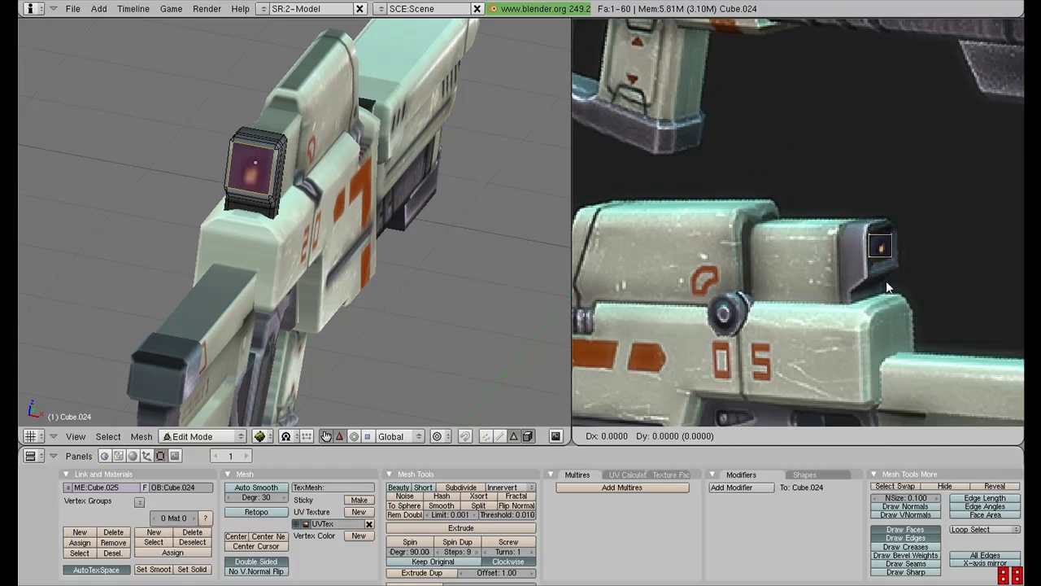
pyautogui.click(888, 288)
pyautogui.press('Tab')
pyautogui.scroll(-5, 309, 225)
pyautogui.press('a')
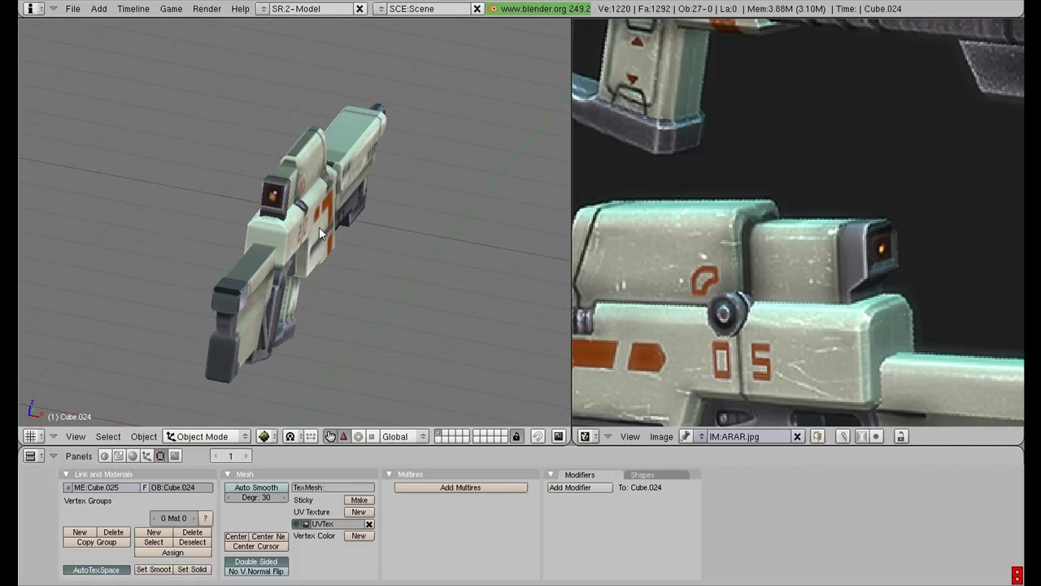
# Join the image editor area into the 3D view so the model fills the full width
pyautogui.moveTo(319, 227); pyautogui.dragTo(258, 251, button='middle')
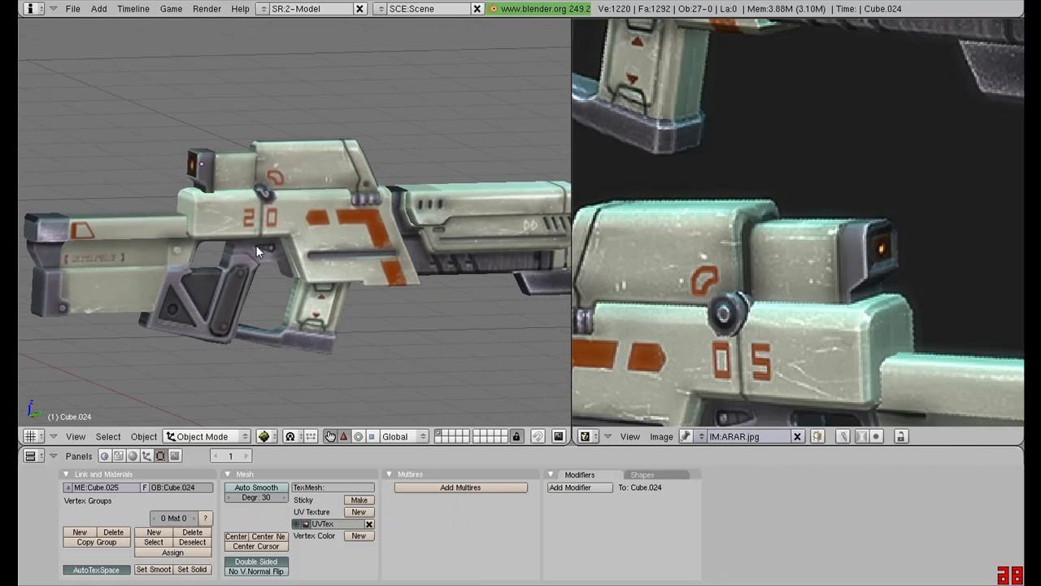
pyautogui.rightClick(572, 299)
pyautogui.click(579, 301)
pyautogui.click(865, 313)
# Examine the textured rifle from both sides, the front, the rear and above to check how the texture fits
pyautogui.moveTo(866, 313); pyautogui.dragTo(648, 264, button='middle')
pyautogui.scroll(-3, 729, 262)
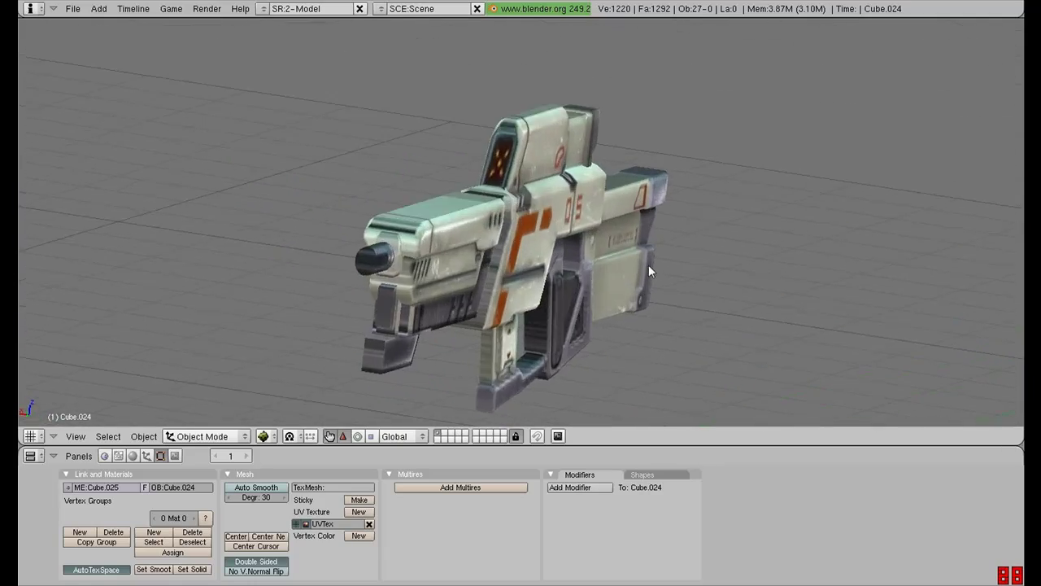
pyautogui.scroll(4, 649, 264)
pyautogui.moveTo(689, 175); pyautogui.dragTo(293, 215, button='middle')
pyautogui.scroll(-2, 645, 289)
pyautogui.moveTo(646, 289); pyautogui.dragTo(502, 205, button='middle')
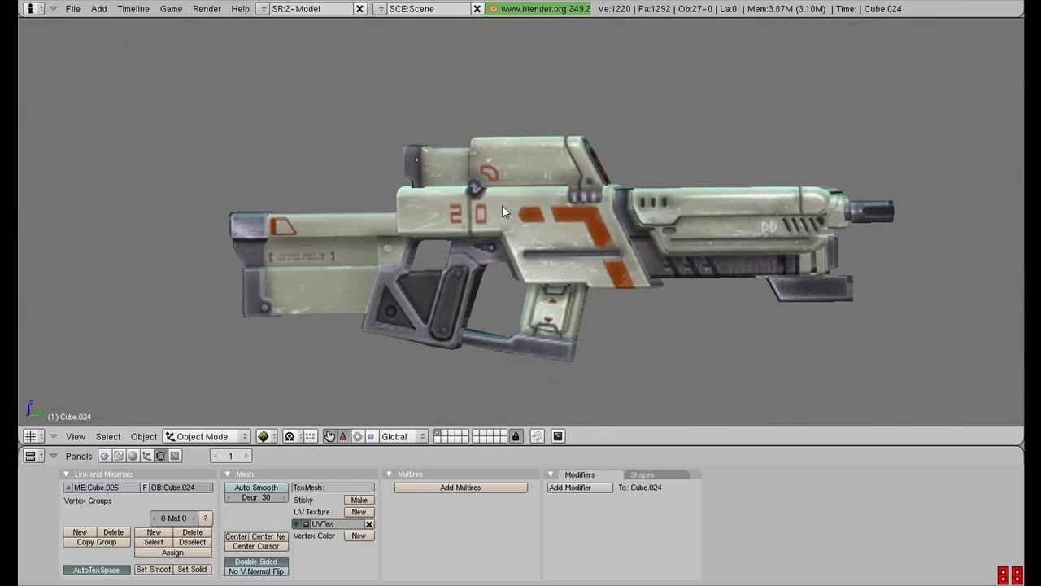
pyautogui.moveTo(502, 205); pyautogui.dragTo(465, 283, button='middle')
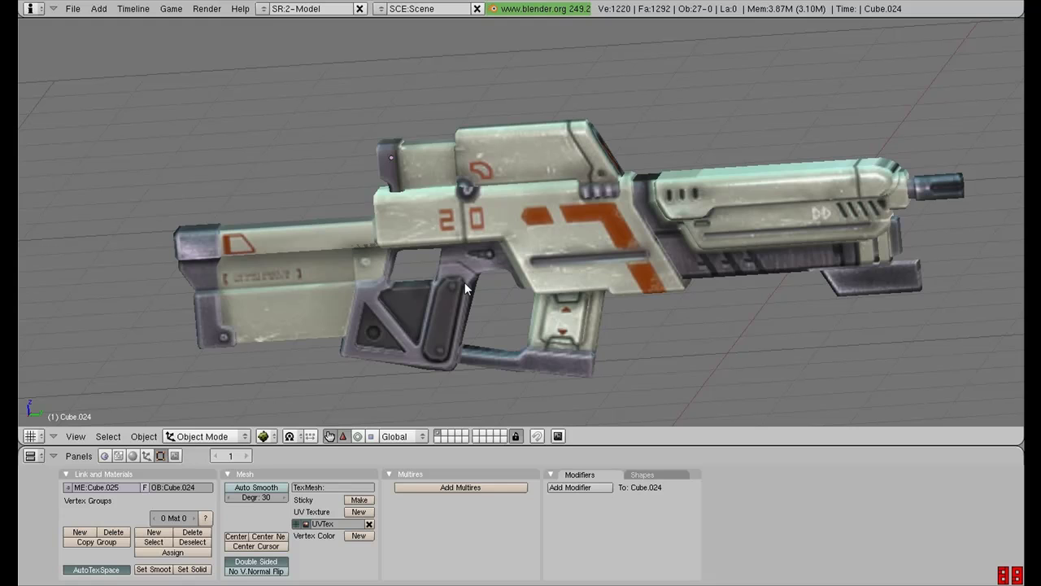
pyautogui.moveTo(464, 282); pyautogui.dragTo(594, 316, button='middle')
pyautogui.scroll(-3, 668, 222)
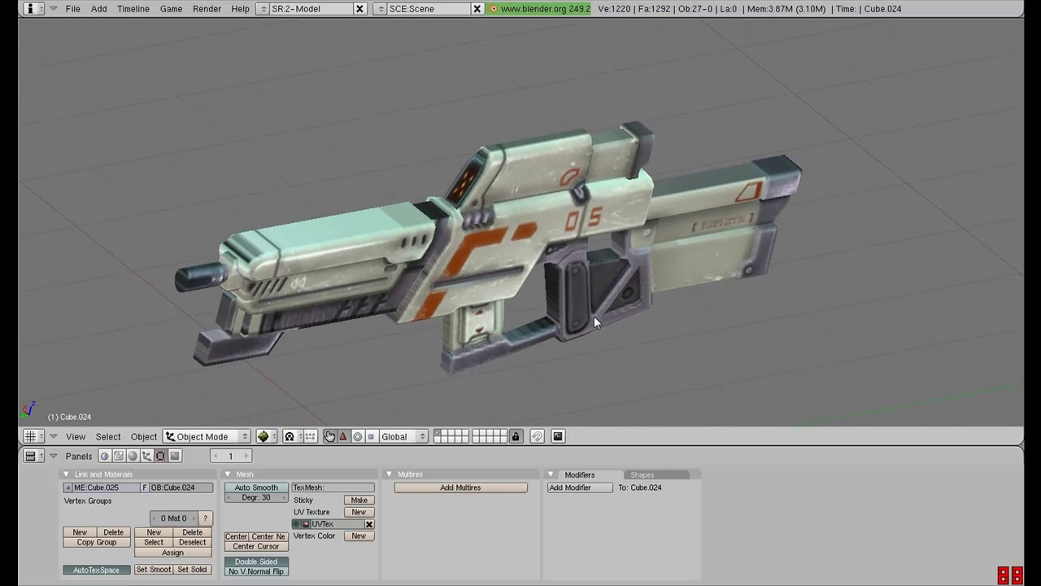
pyautogui.scroll(-4, 594, 316)
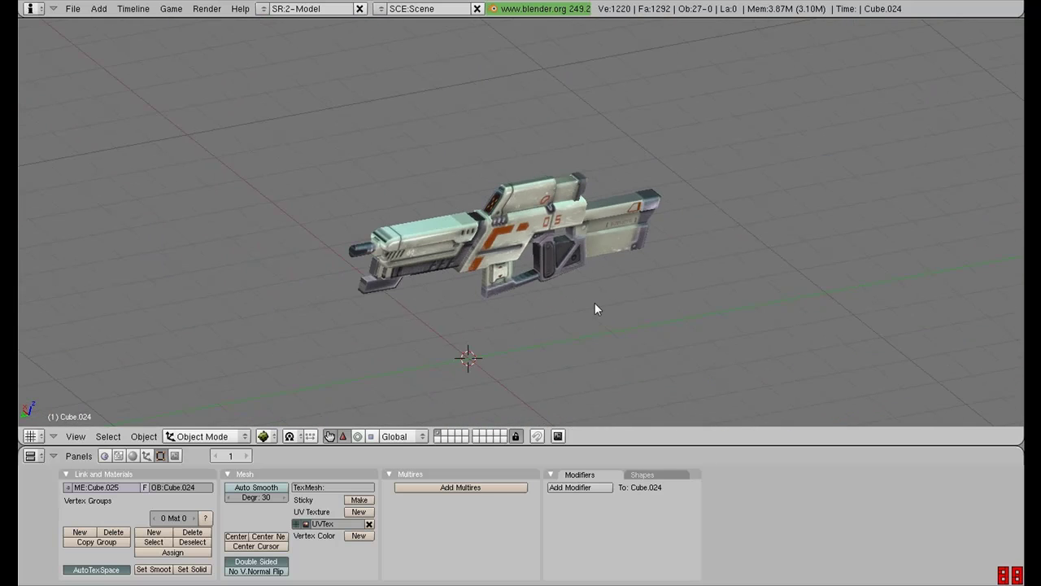
pyautogui.scroll(2, 595, 308)
pyautogui.moveTo(594, 306); pyautogui.dragTo(592, 251, button='middle')
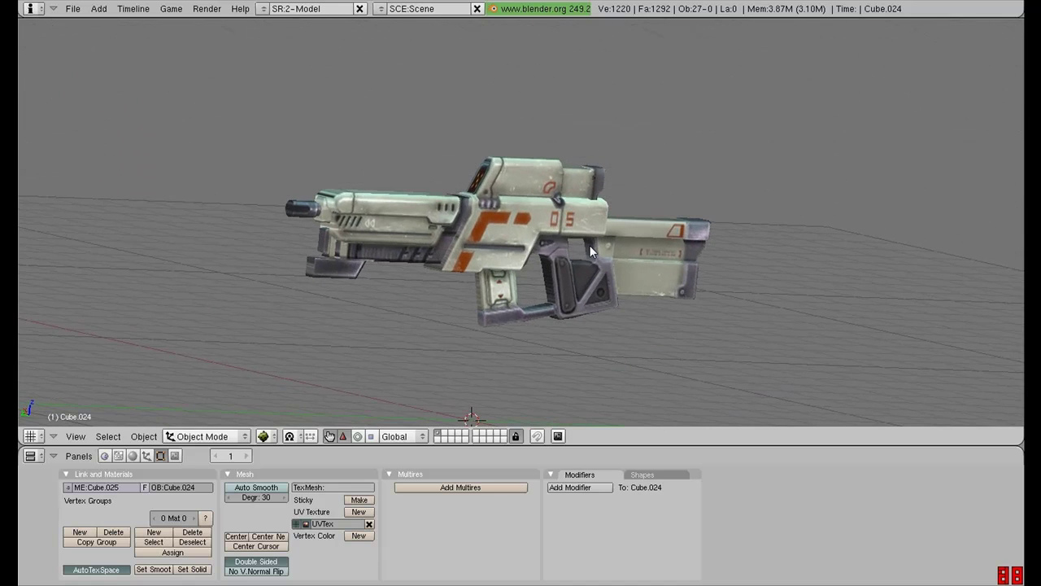
pyautogui.moveTo(589, 245); pyautogui.dragTo(447, 228, button='middle')
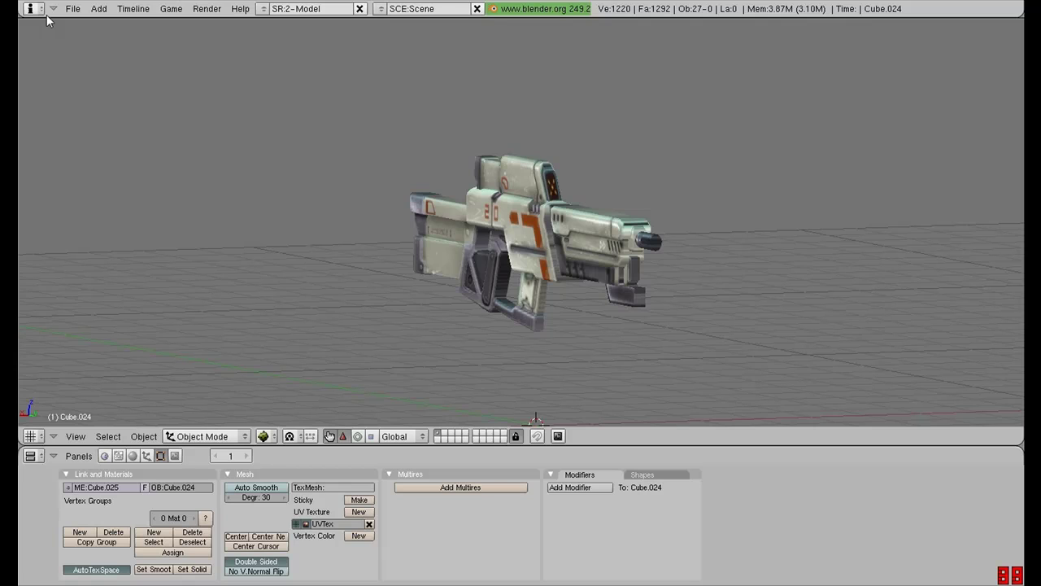
# Pack the external texture image into the .blend file
pyautogui.click(72, 9)
pyautogui.click(335, 286)
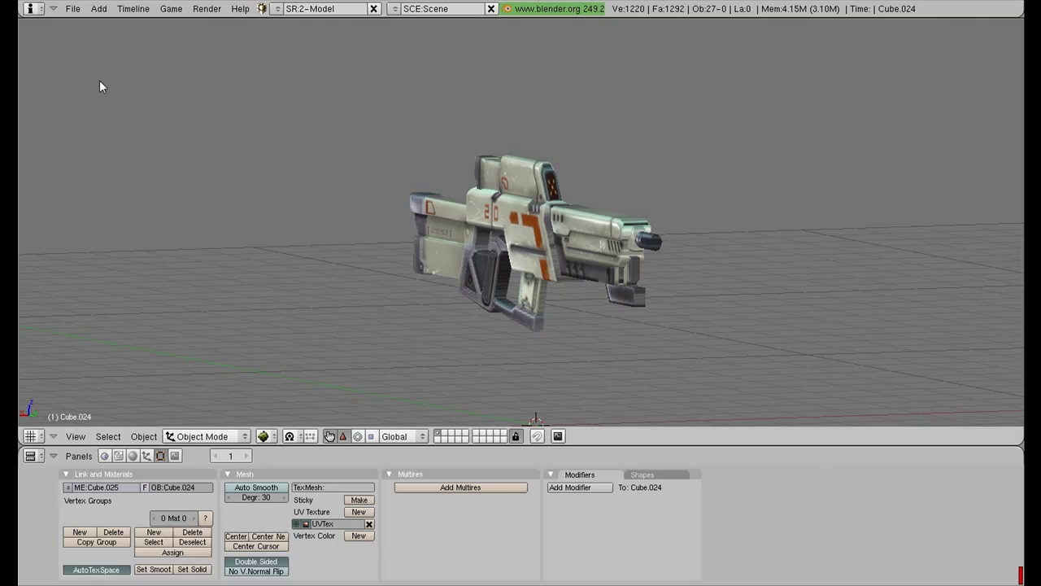
pyautogui.moveTo(99, 80); pyautogui.dragTo(604, 246, button='middle')
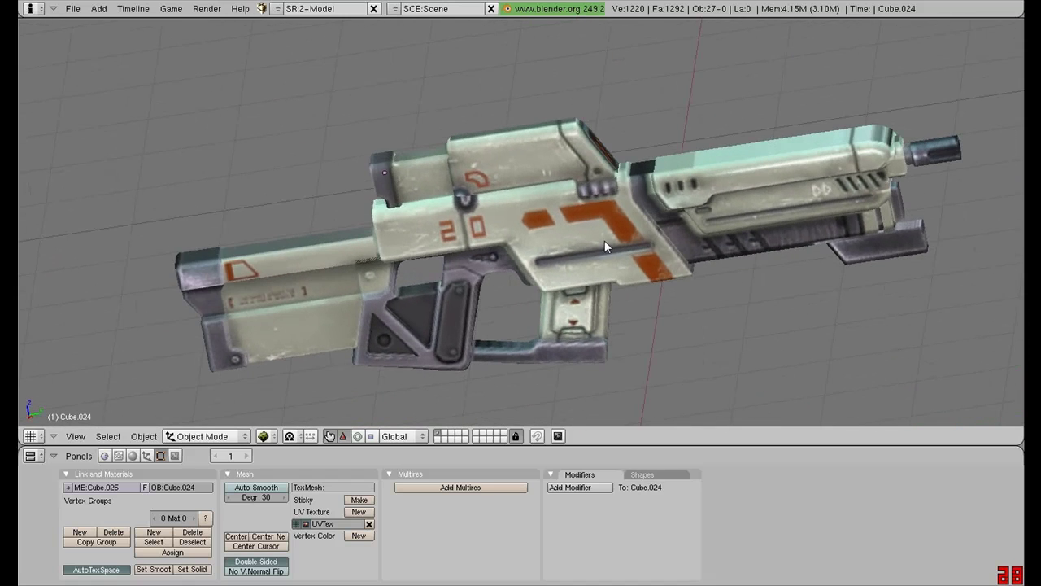